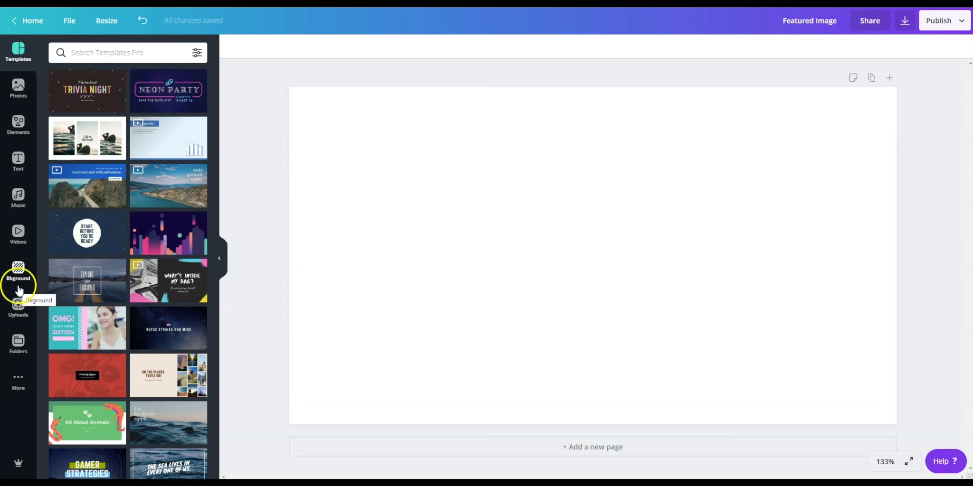
Search the photos for "food" and add the dark wooden table photo with the salad plate and wooden spoons to the page
click(18, 87)
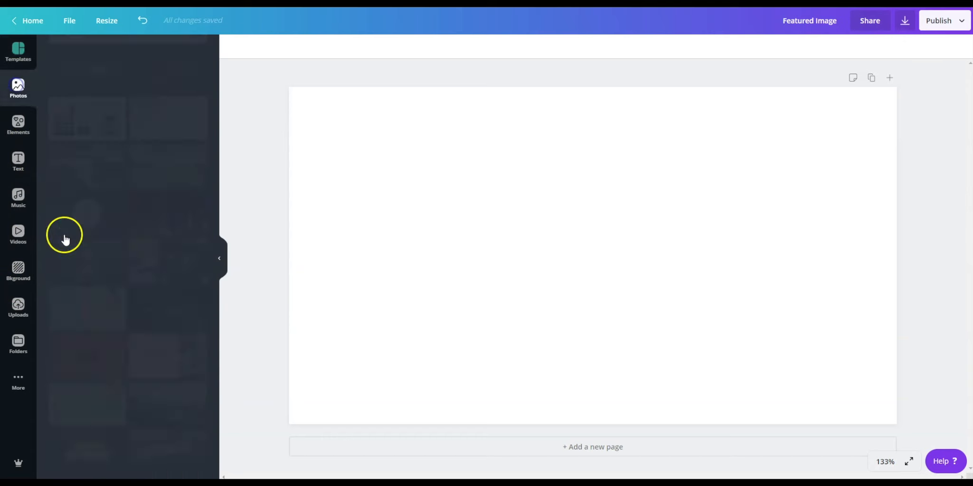
click(101, 53)
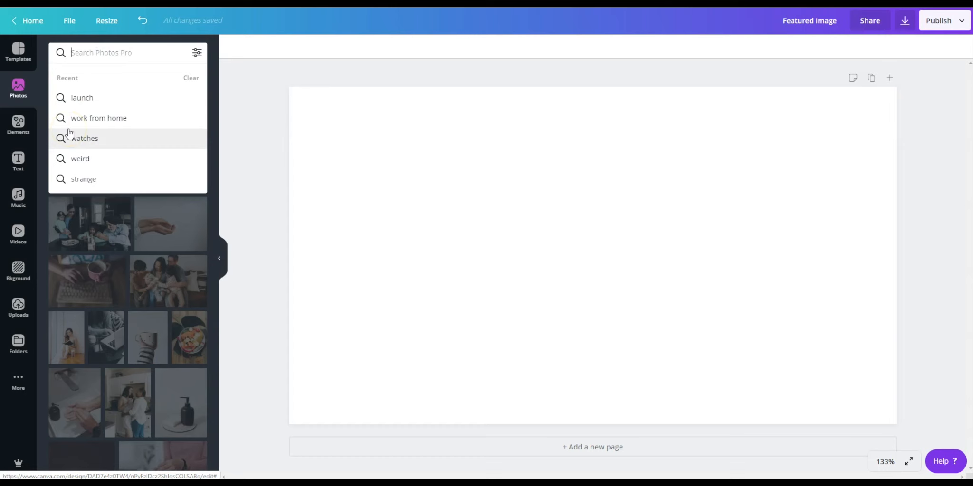
text(food)
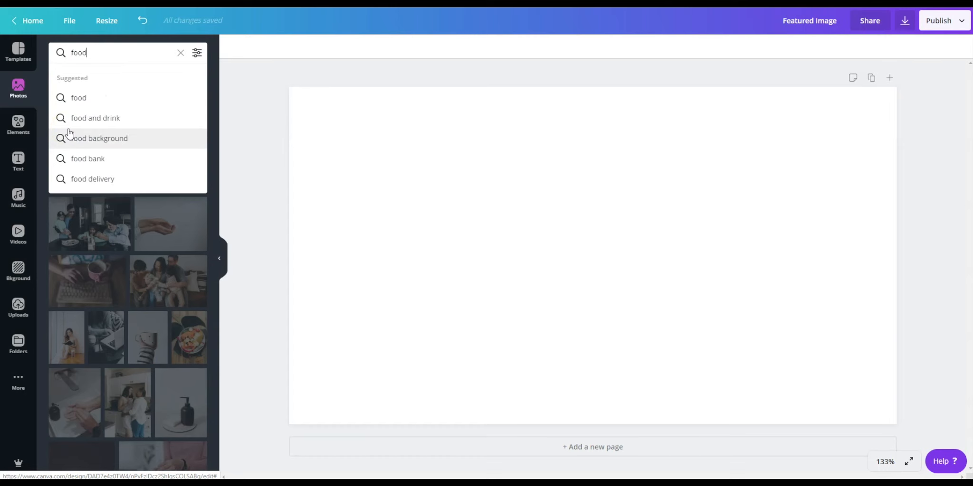
key(Return)
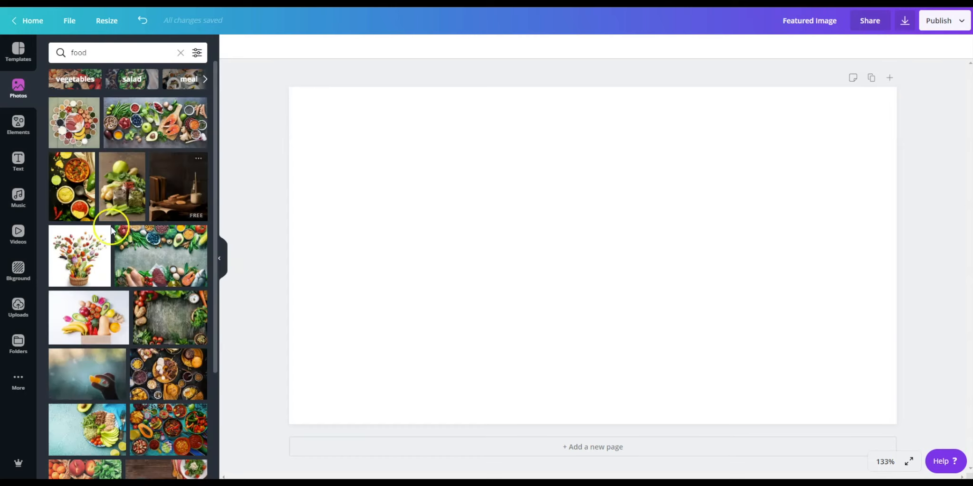
scroll(150, 246, down, 1)
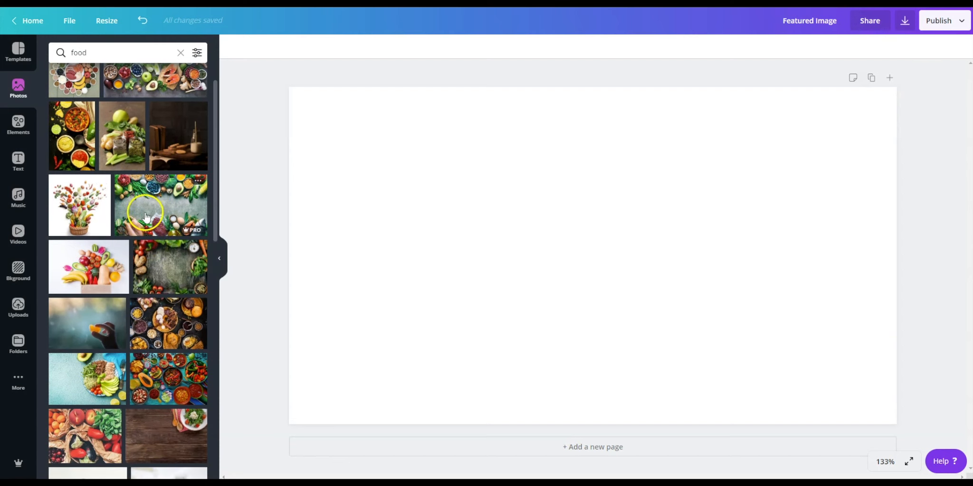
scroll(138, 330, down, 2)
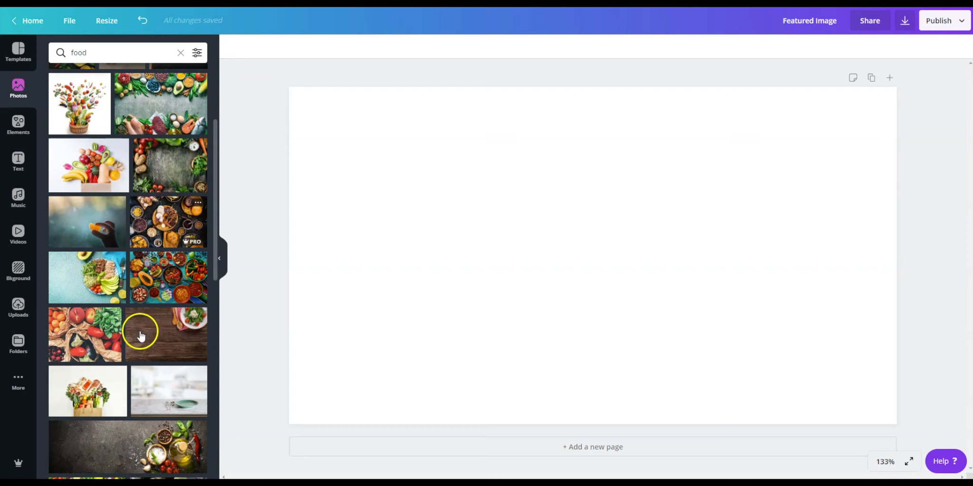
scroll(109, 385, down, 2)
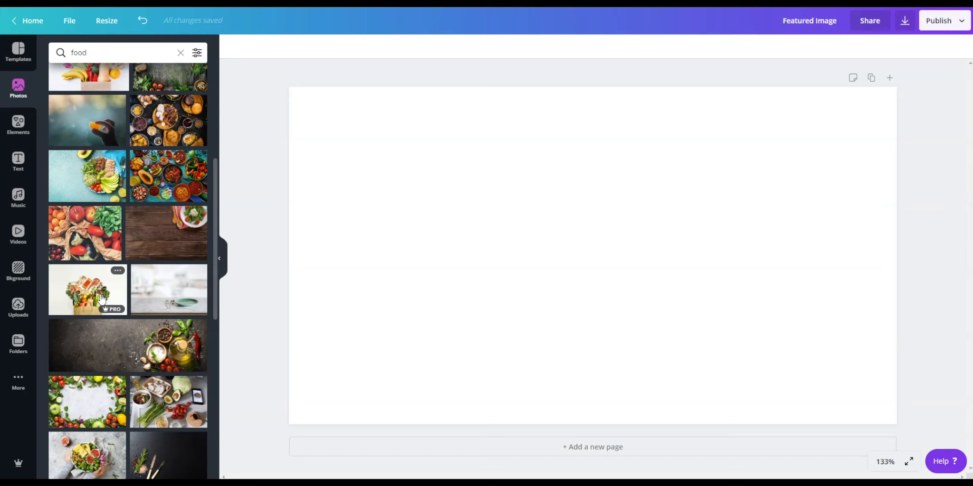
click(156, 238)
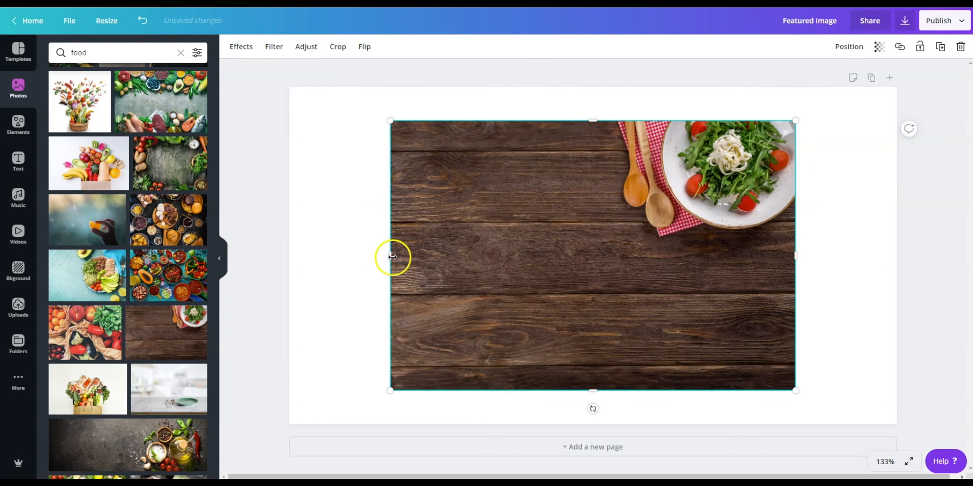
Enlarge the wooden table photo until it covers the whole page and center it on the page
mouse_move(390, 257)
mouse_down()
mouse_move(354, 261)
mouse_move(384, 262)
mouse_up()
drag(384, 122, 267, 96)
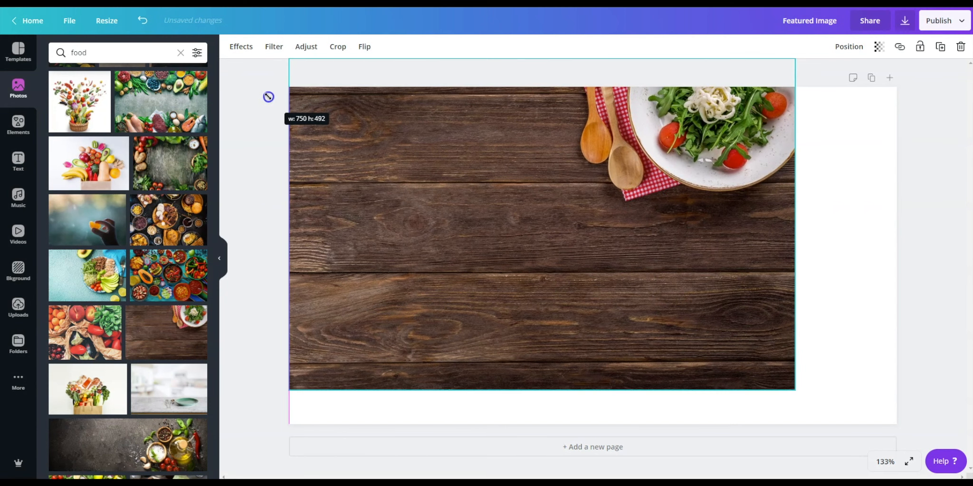
drag(794, 391, 908, 458)
drag(726, 288, 723, 311)
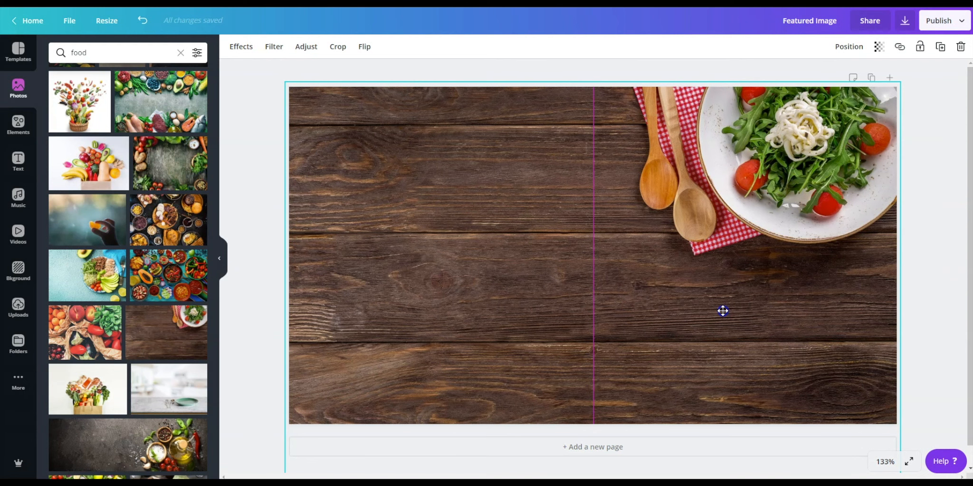
drag(723, 310, 720, 286)
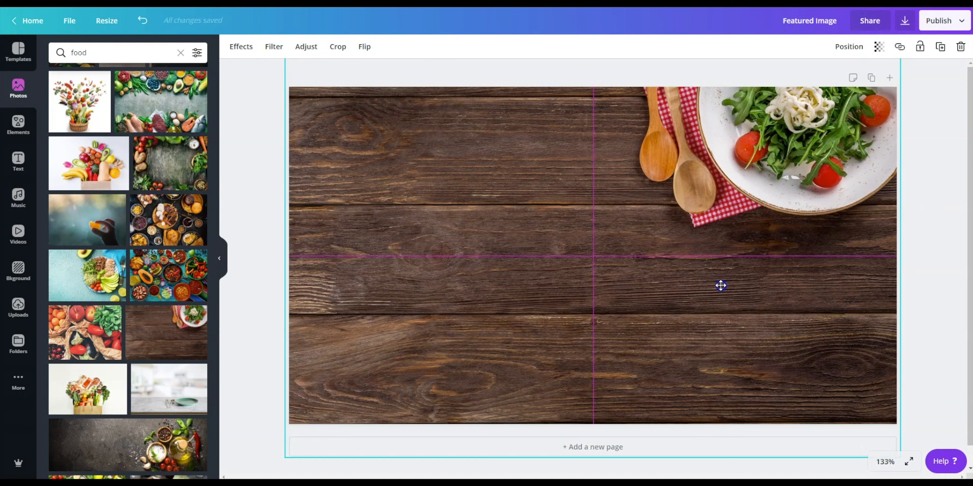
drag(720, 287, 721, 289)
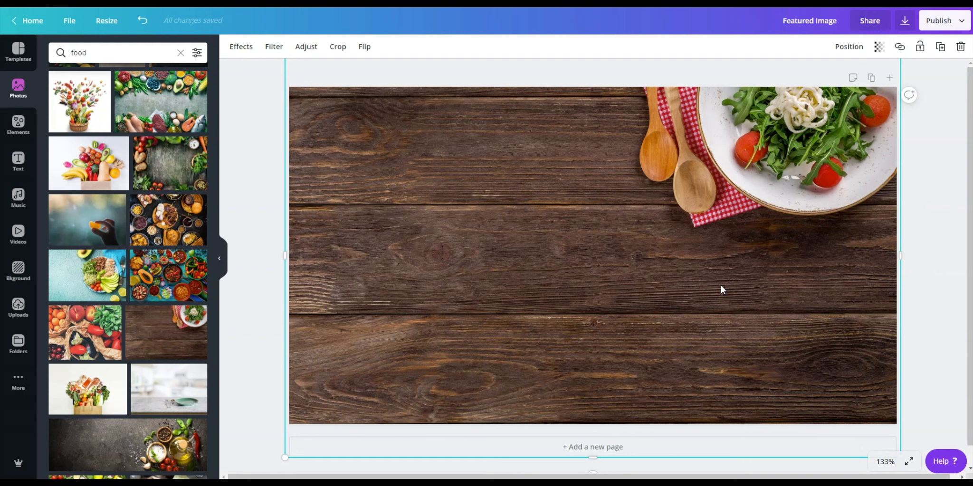
click(615, 240)
click(270, 117)
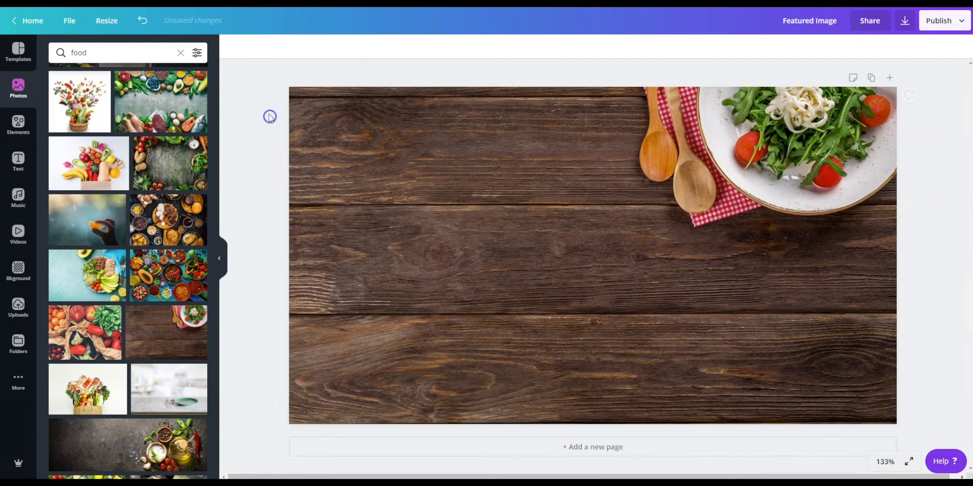
Browse the ready-made font combinations for a text style that suits the food image
click(18, 159)
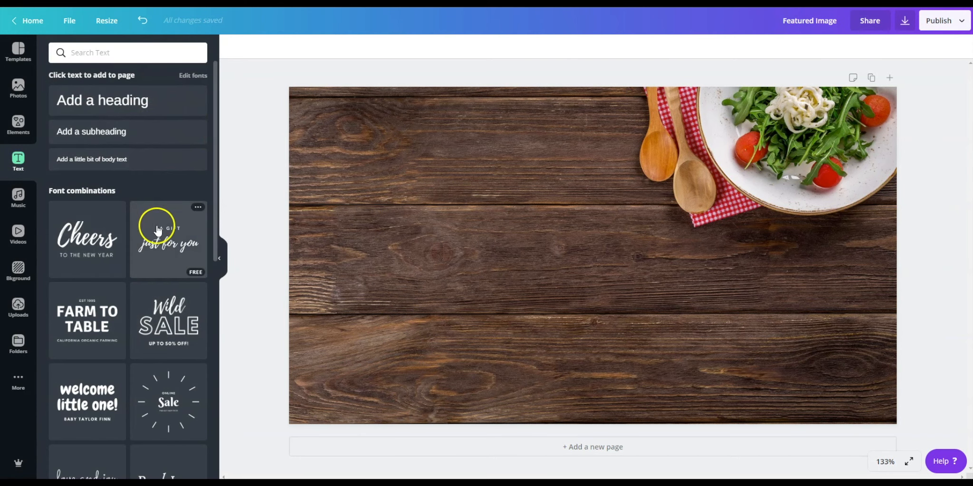
scroll(104, 300, down, 6)
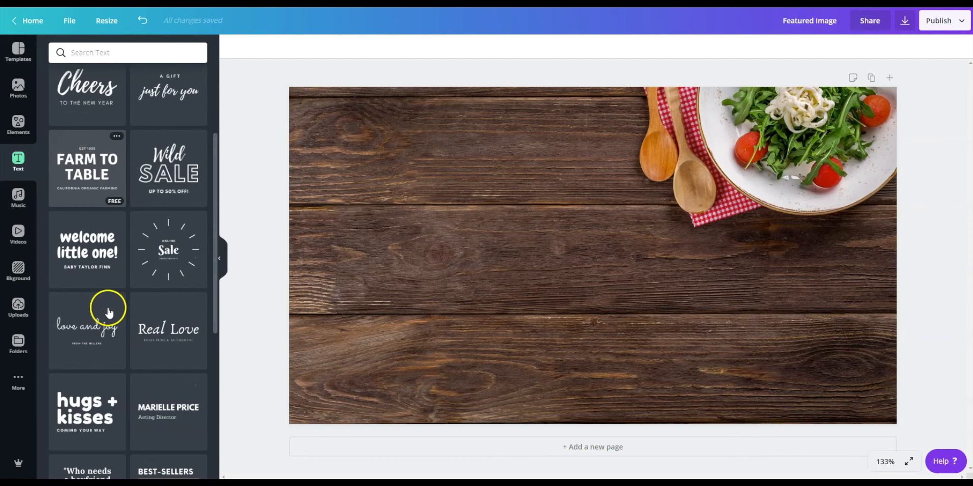
scroll(113, 301, up, 7)
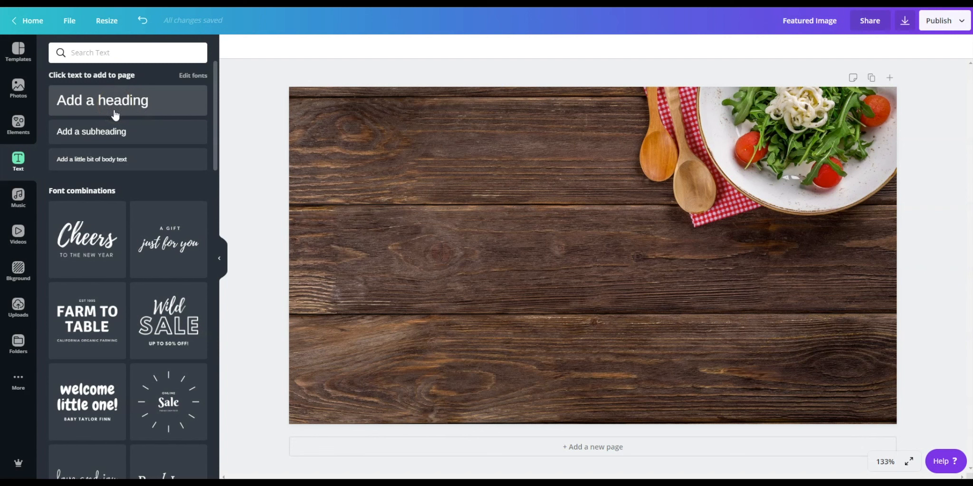
scroll(111, 196, down, 3)
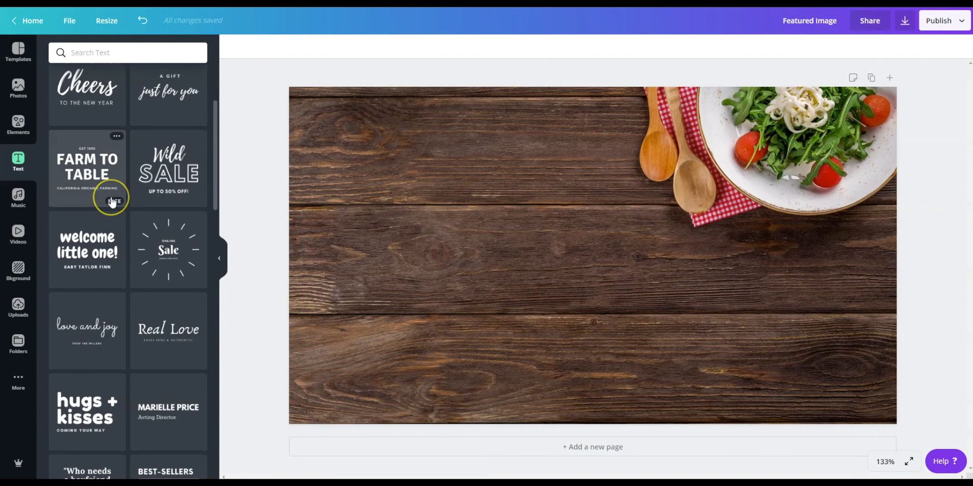
scroll(111, 197, down, 3)
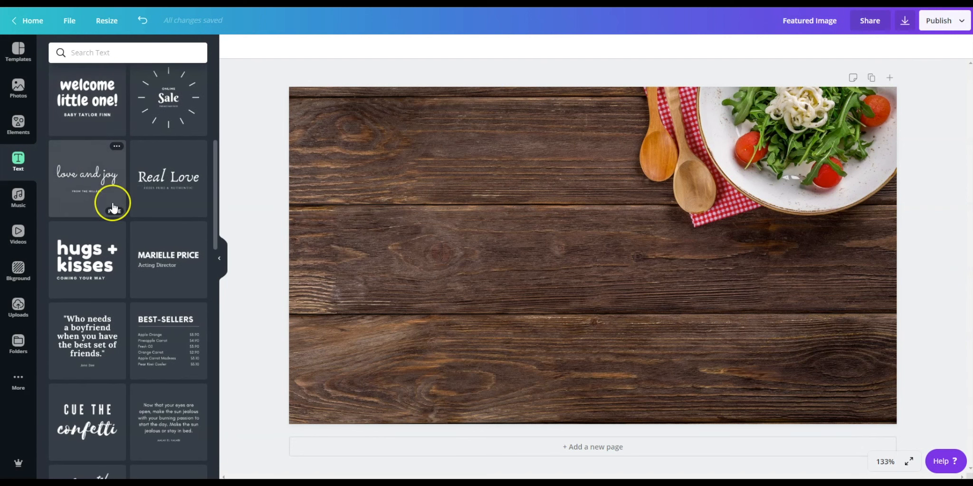
scroll(112, 203, down, 7)
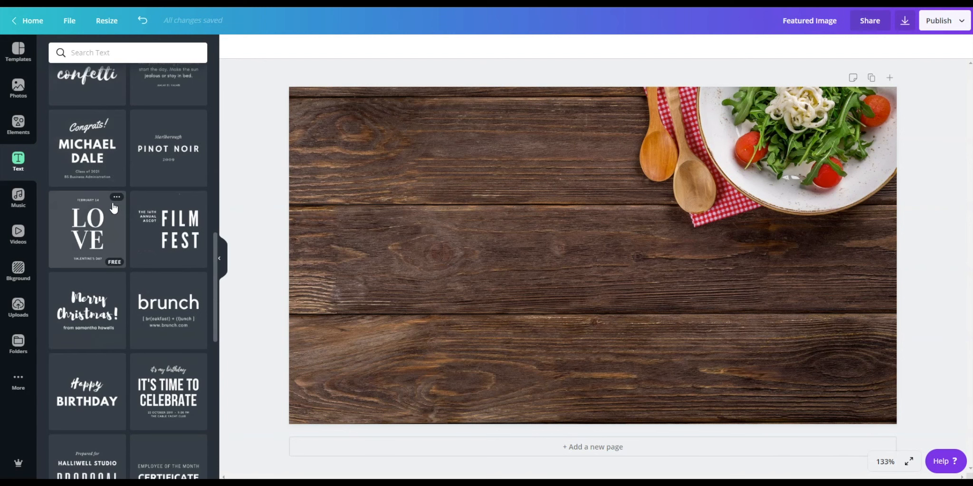
scroll(113, 208, down, 6)
scroll(113, 207, down, 6)
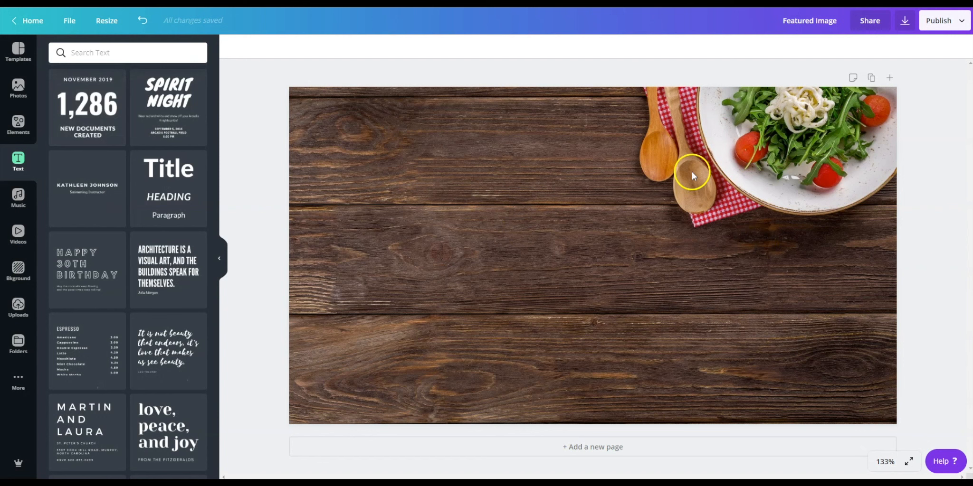
scroll(194, 280, down, 1)
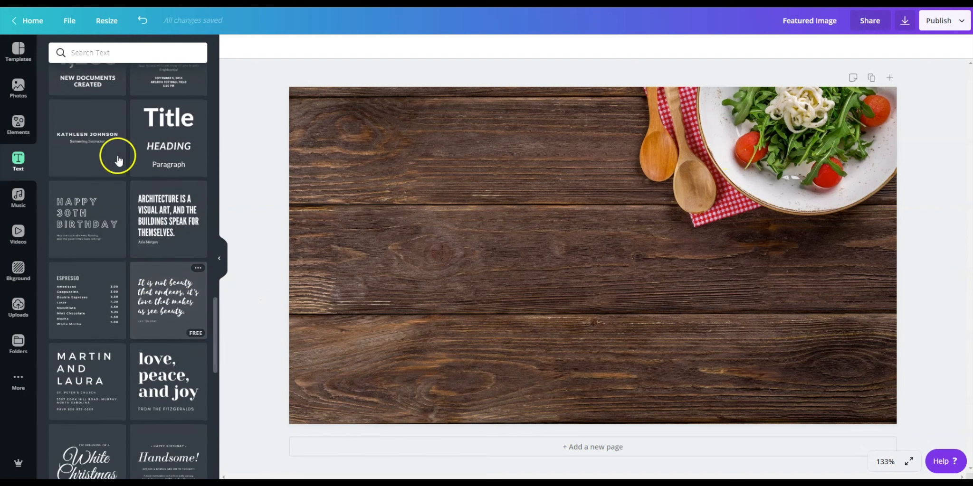
scroll(123, 217, down, 5)
scroll(137, 281, down, 7)
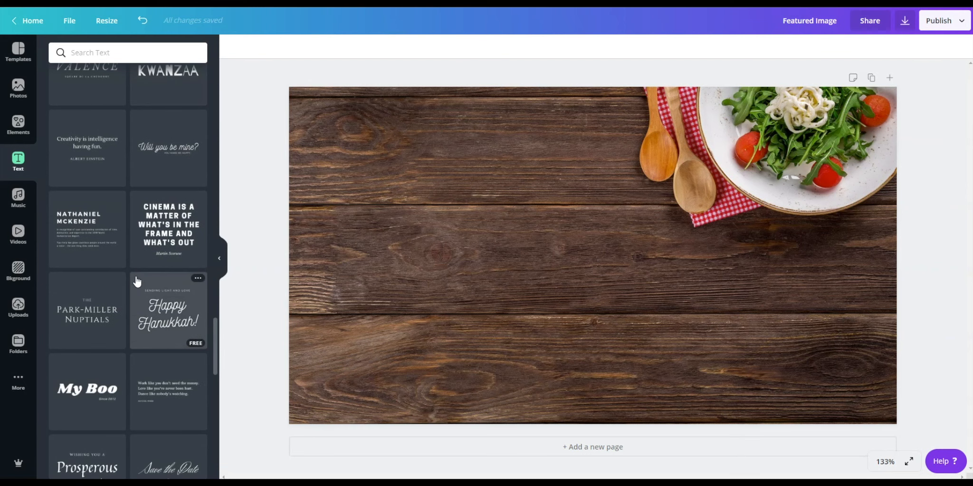
scroll(137, 281, down, 10)
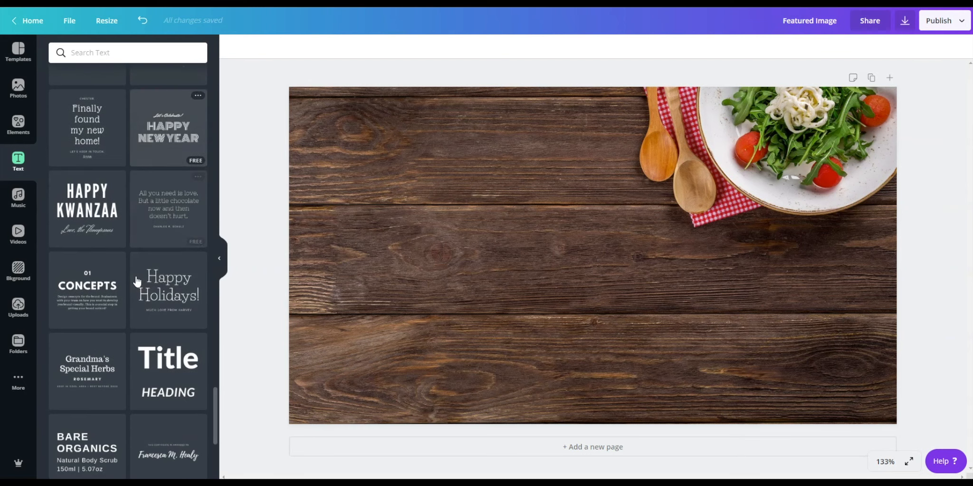
scroll(137, 280, up, 2)
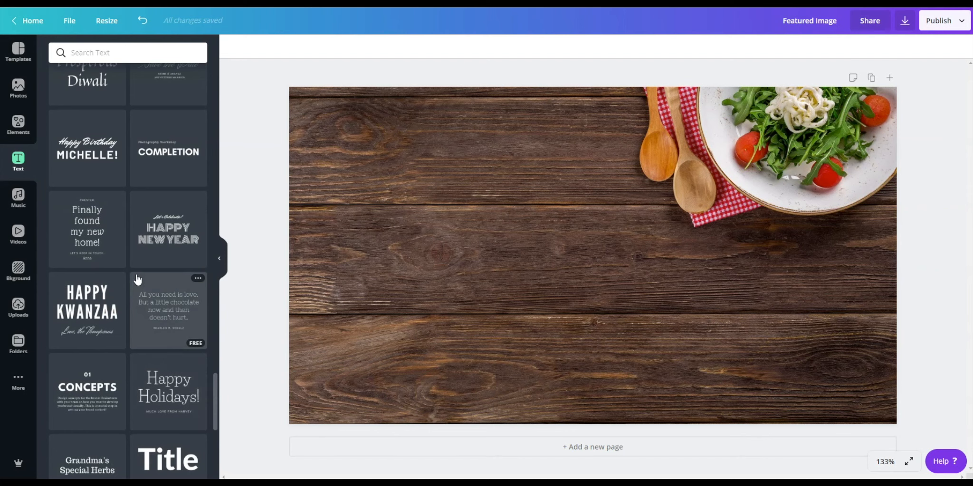
scroll(136, 273, down, 2)
scroll(136, 274, down, 3)
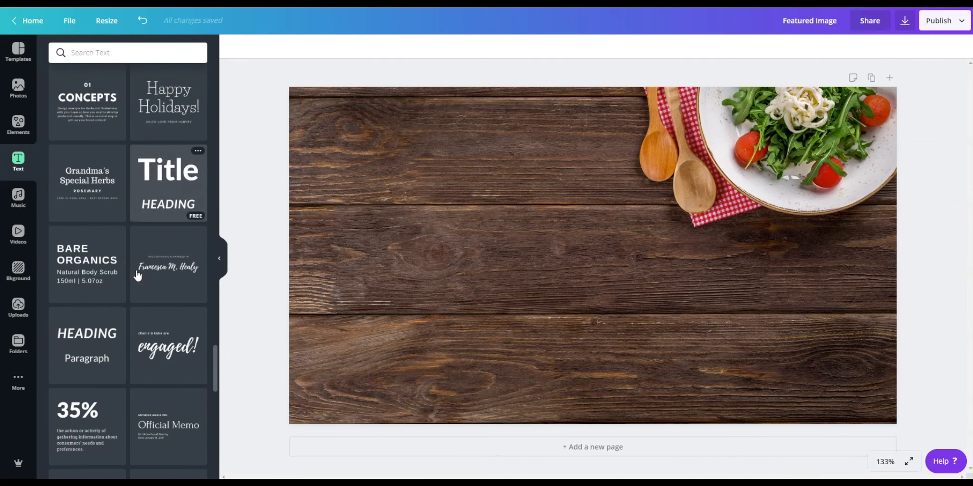
scroll(181, 294, up, 9)
drag(213, 317, 220, 60)
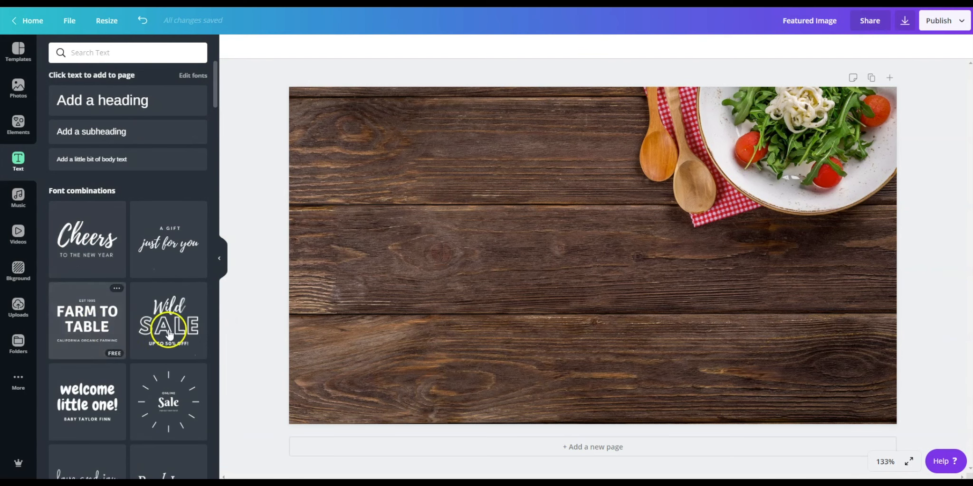
Add the "hugs + kisses / coming your way" font combination to the page
scroll(119, 265, down, 2)
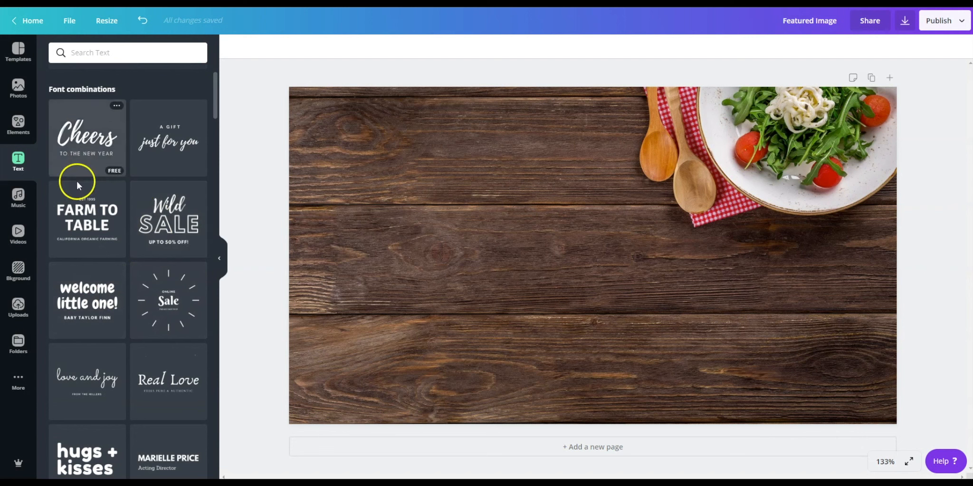
scroll(156, 337, down, 3)
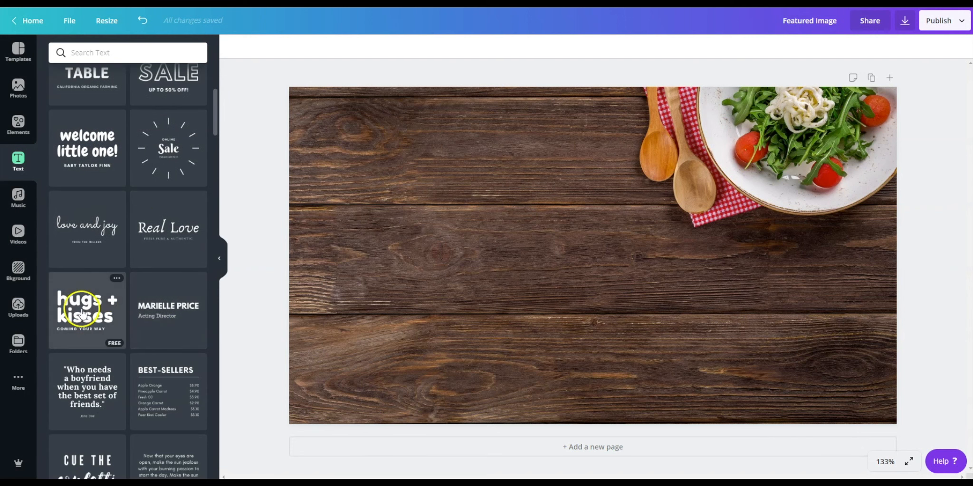
scroll(107, 319, down, 2)
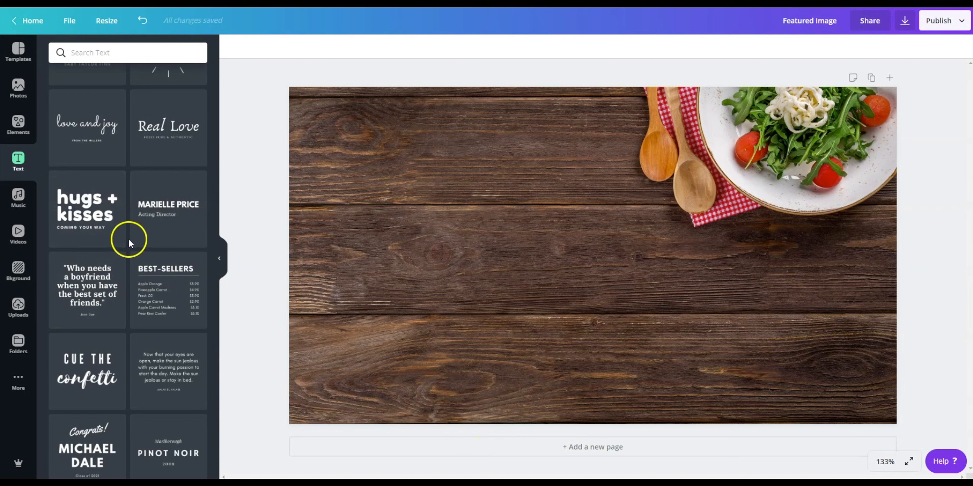
click(81, 213)
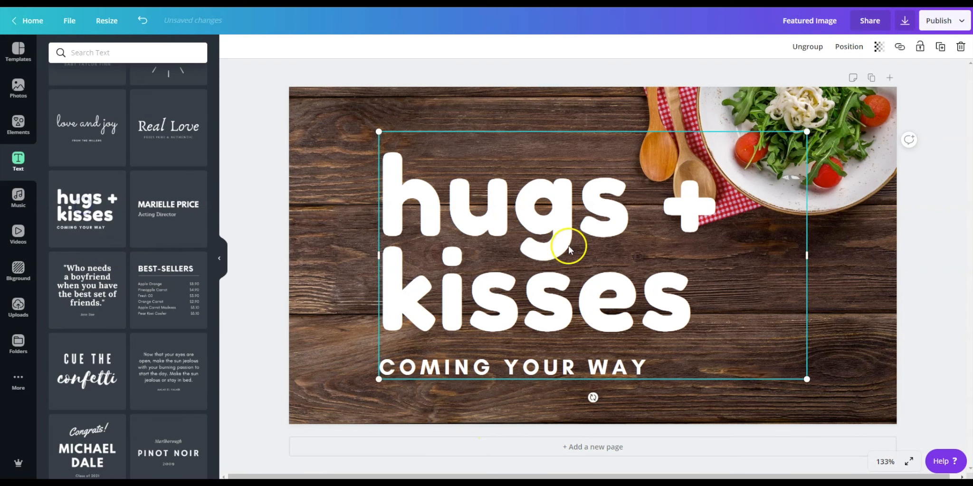
Shrink the "hugs + kisses" text group and move it onto the empty wood area left of the salad plate
drag(809, 131, 704, 191)
click(540, 264)
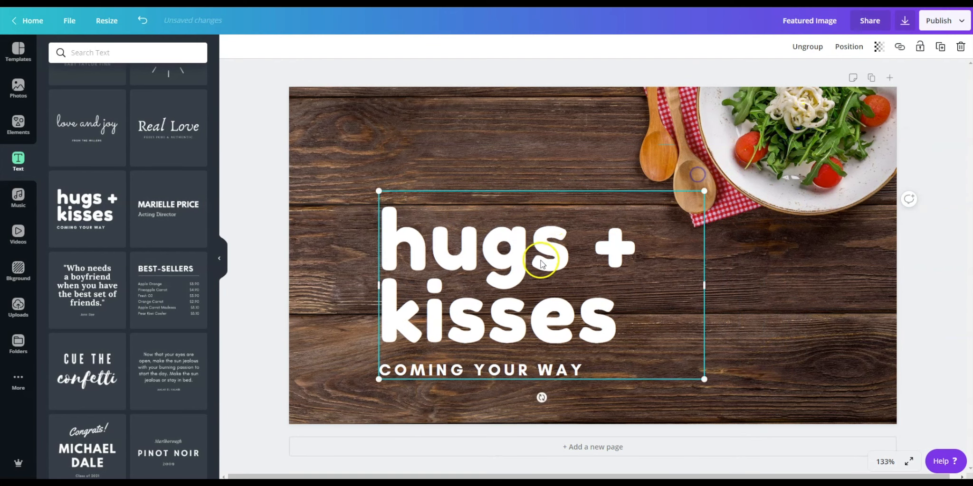
drag(510, 254, 456, 235)
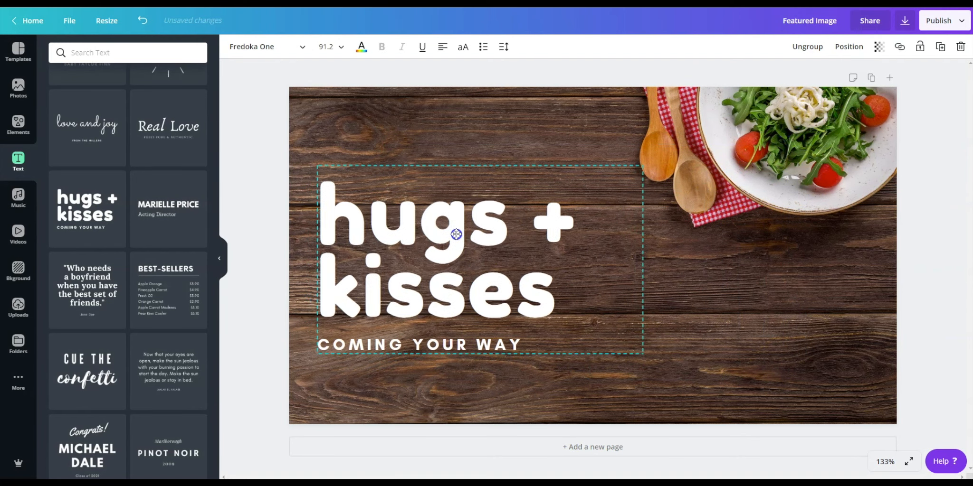
Replace the "hugs + kisses" heading text with "25 recipes to make your mouthwater"
double_click(412, 232)
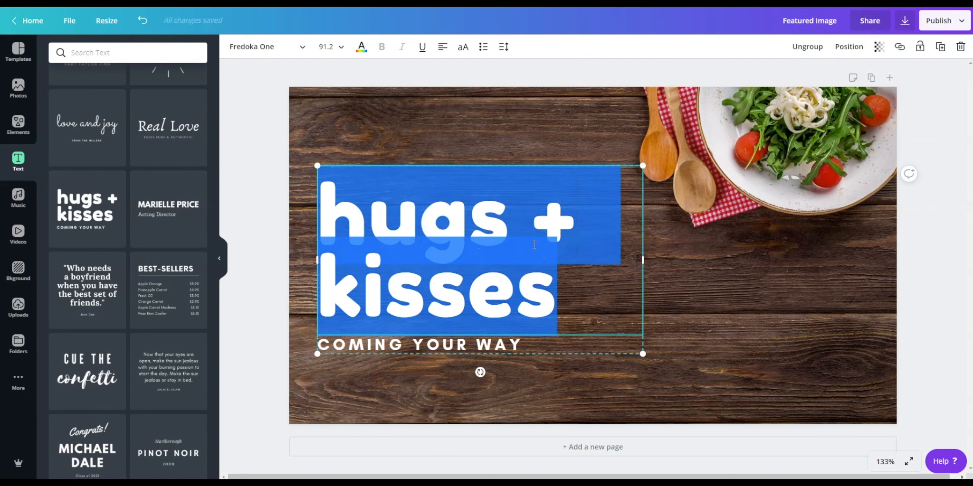
text(25 reco)
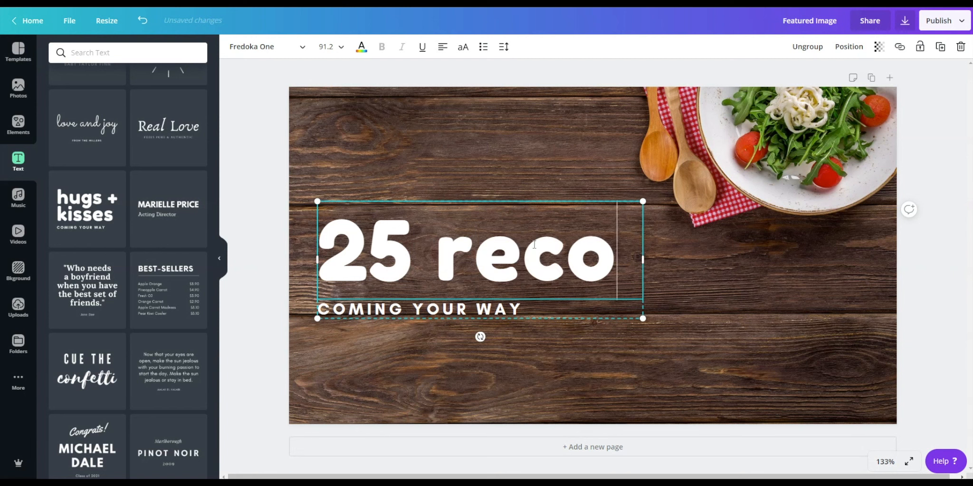
key(BackSpace)
text(ip)
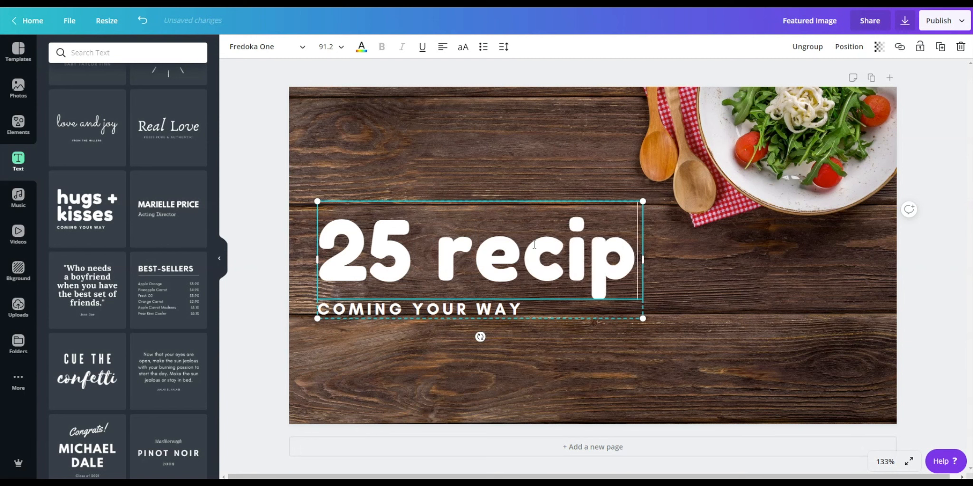
text(es to)
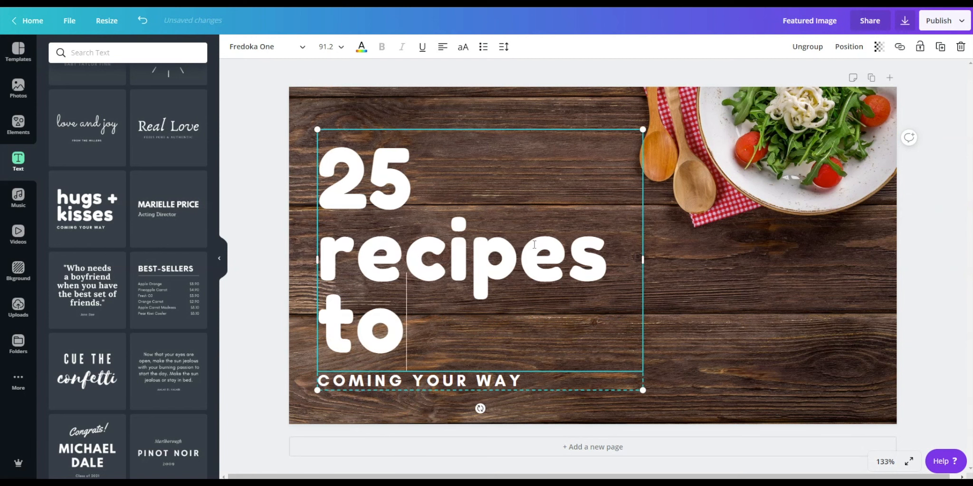
text( make your mou)
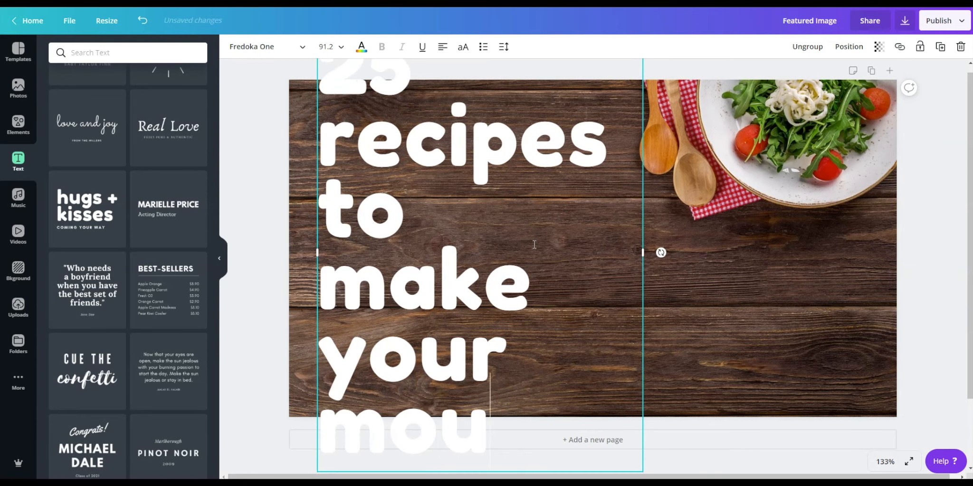
text(th water)
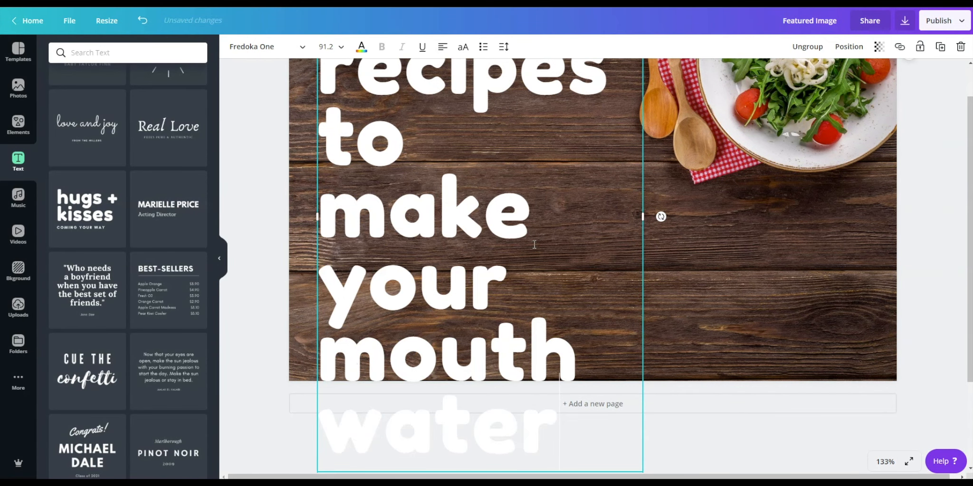
scroll(514, 268, up, 1)
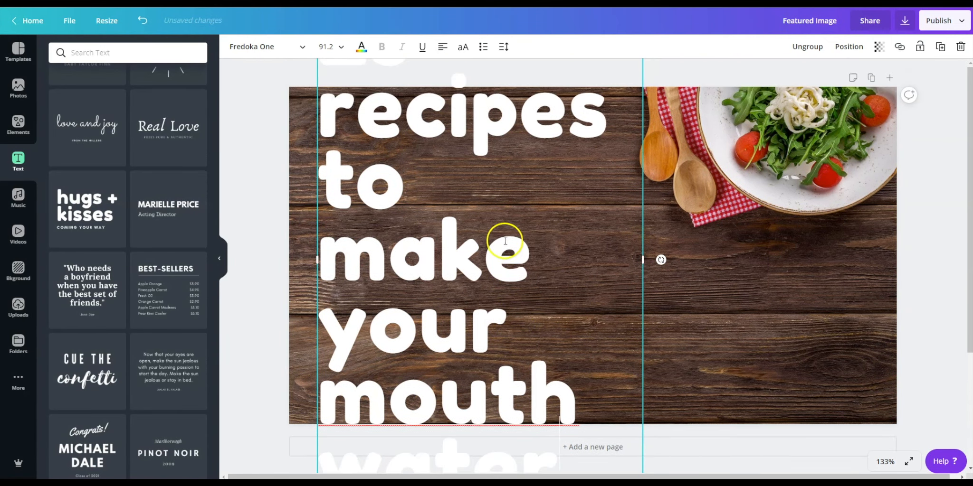
Try font sizes 42 and 80 on the recipe heading
key(ctrl+a)
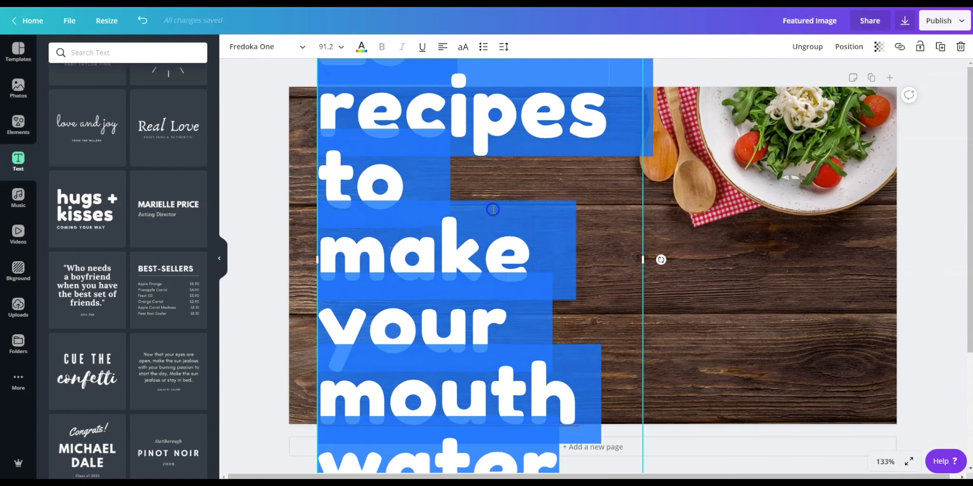
click(342, 42)
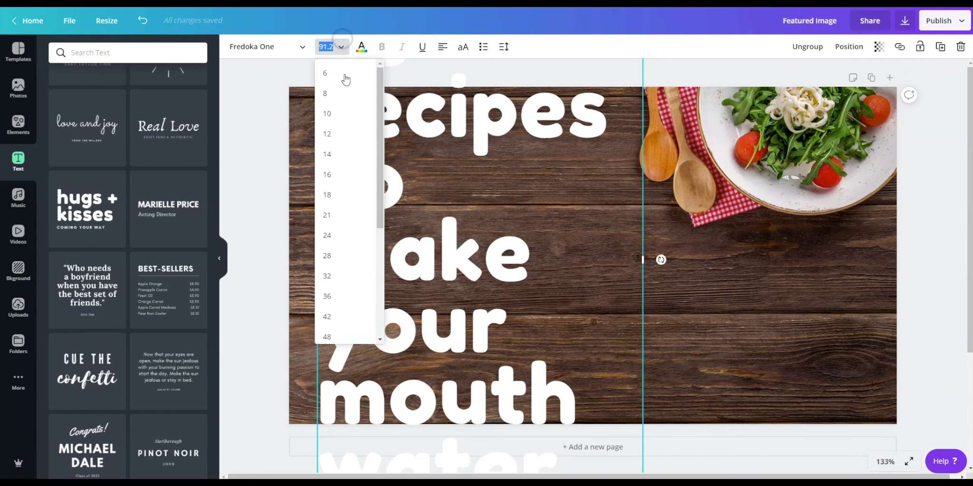
click(340, 316)
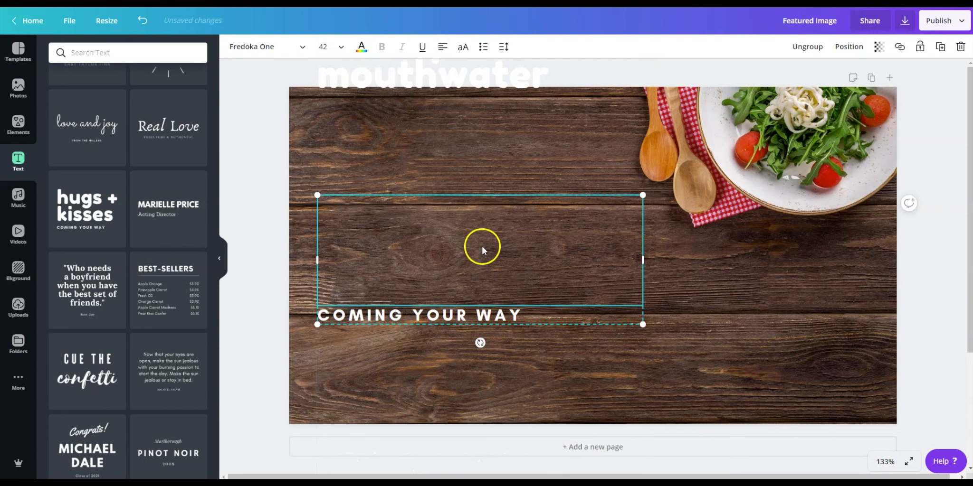
click(341, 47)
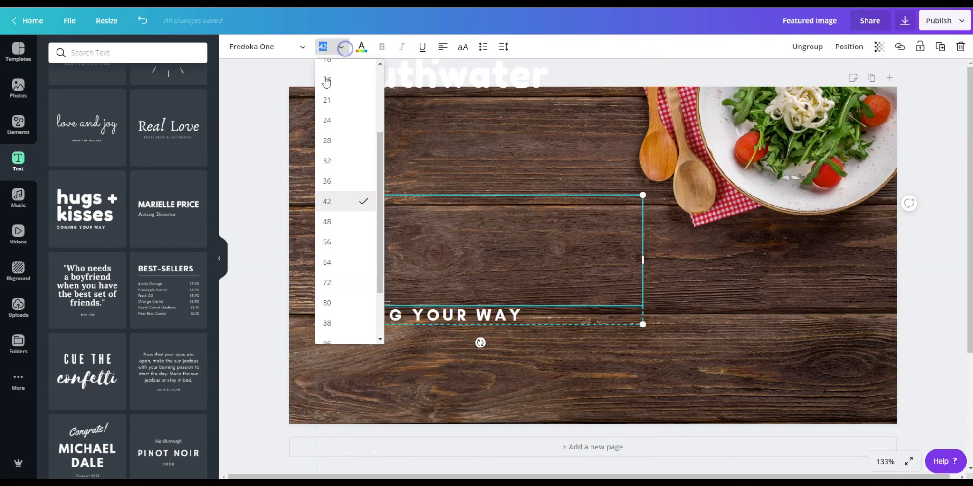
click(350, 302)
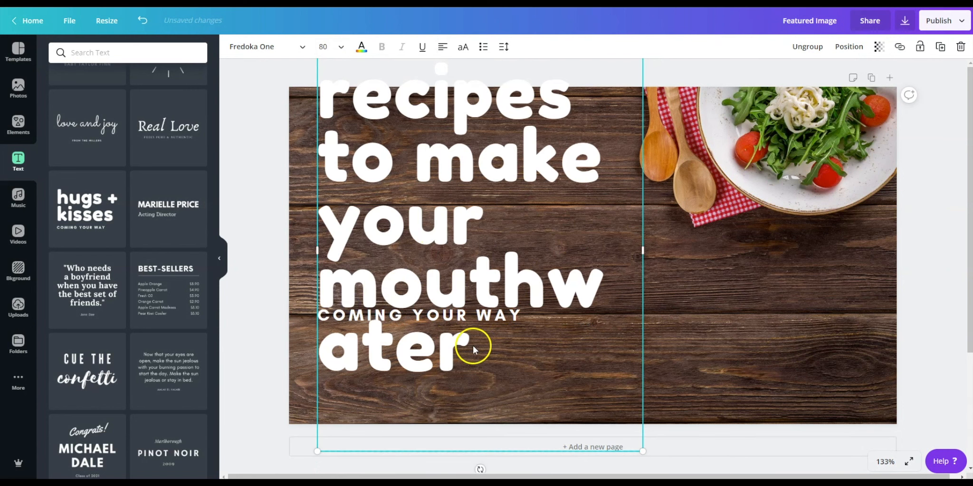
Tighten the recipe heading's line height to 0.71 and set its font size to 64
click(503, 48)
drag(567, 103, 571, 82)
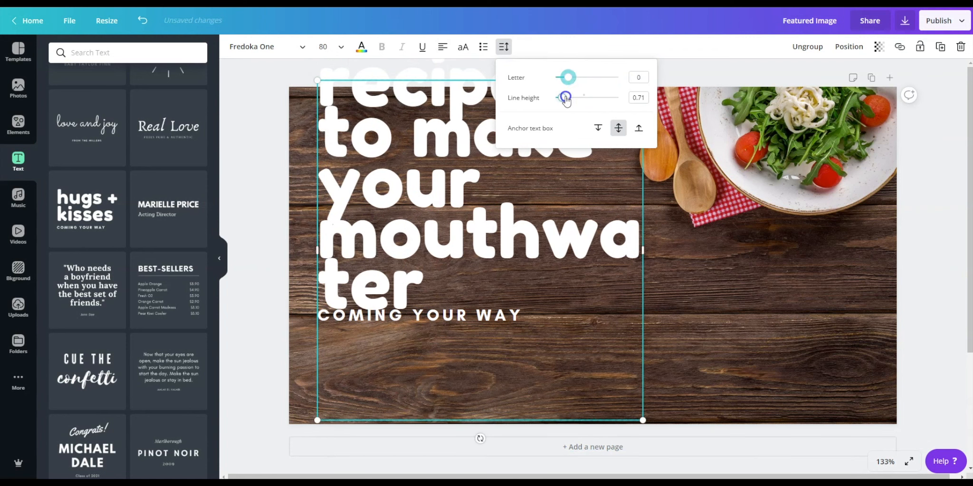
click(431, 303)
double_click(431, 302)
click(434, 303)
drag(420, 380, 334, 109)
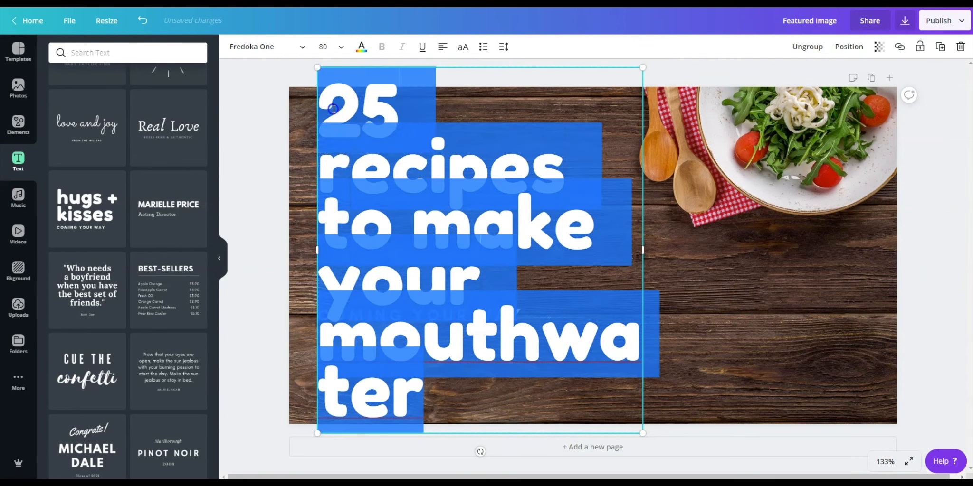
click(341, 46)
click(345, 192)
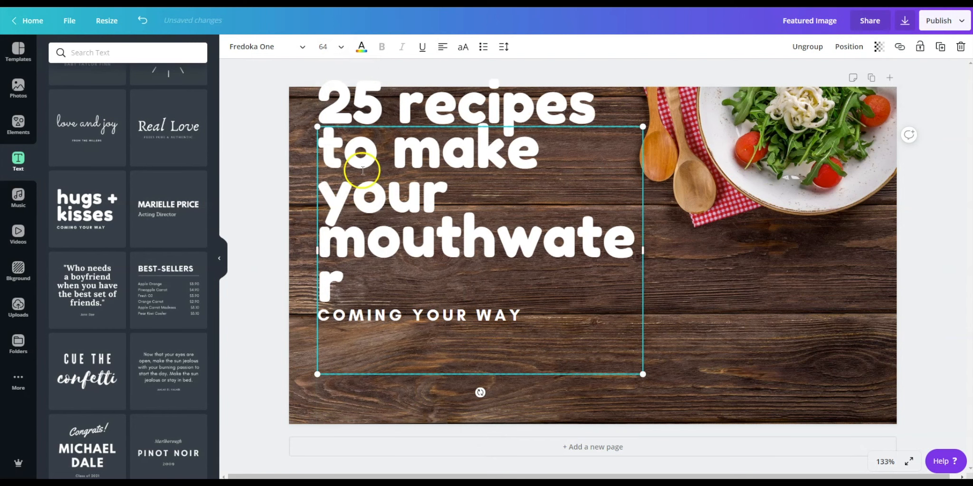
Try a wider heading text box with a slight clockwise tilt, and undo the heading's formatting changes
click(440, 150)
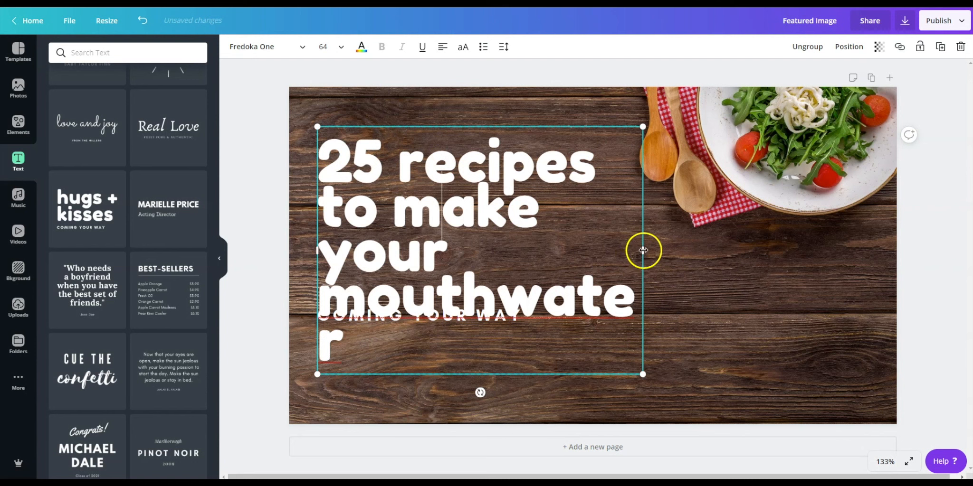
drag(642, 250, 795, 255)
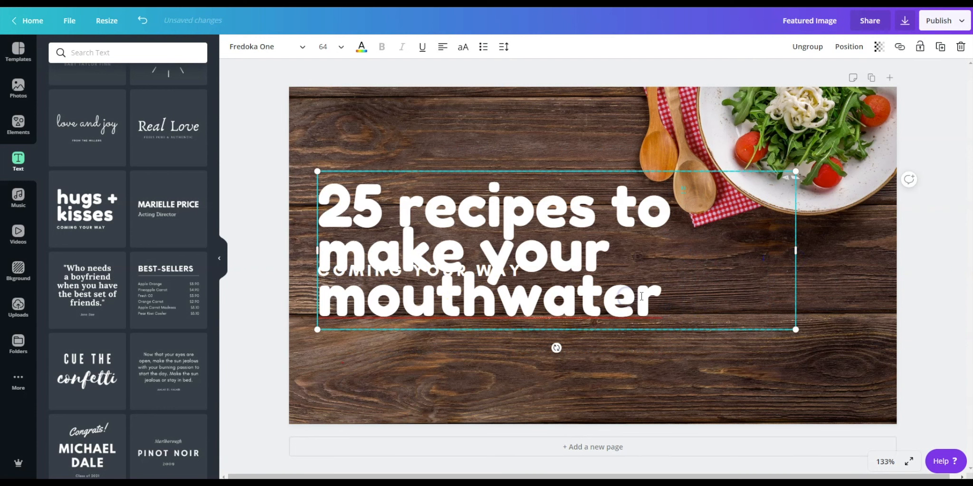
click(354, 199)
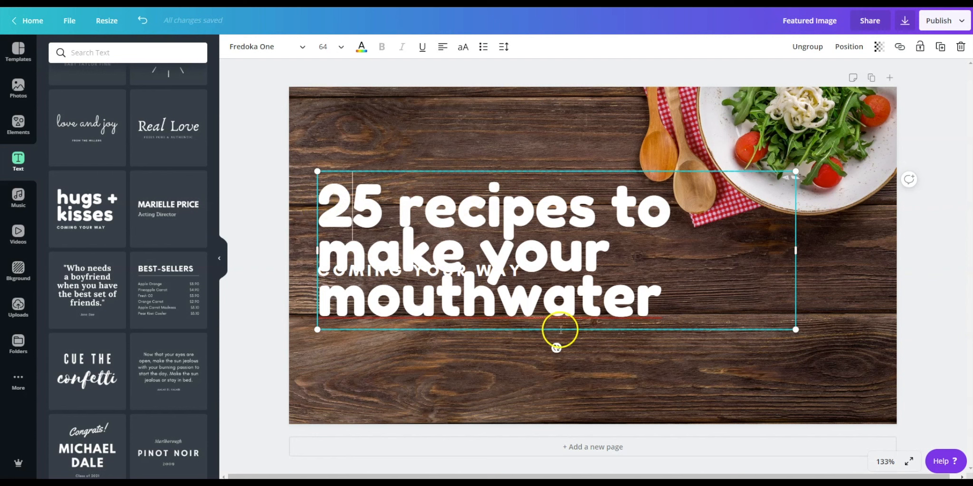
drag(557, 348, 549, 348)
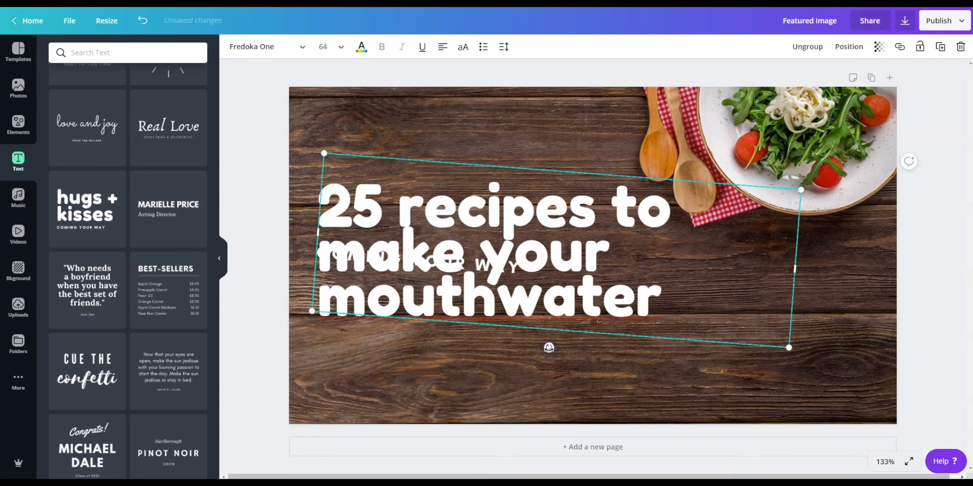
click(619, 147)
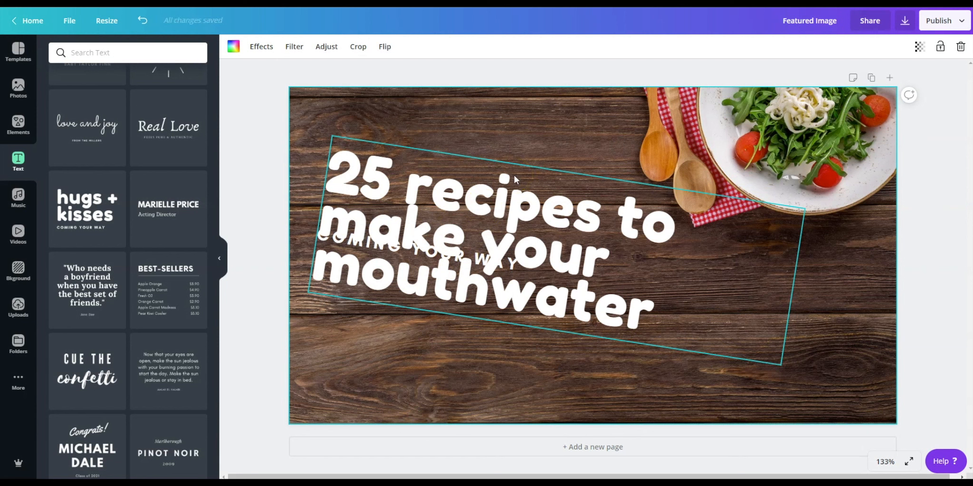
key(ctrl+z)
Set the font size of the whole recipe heading to 56
click(505, 232)
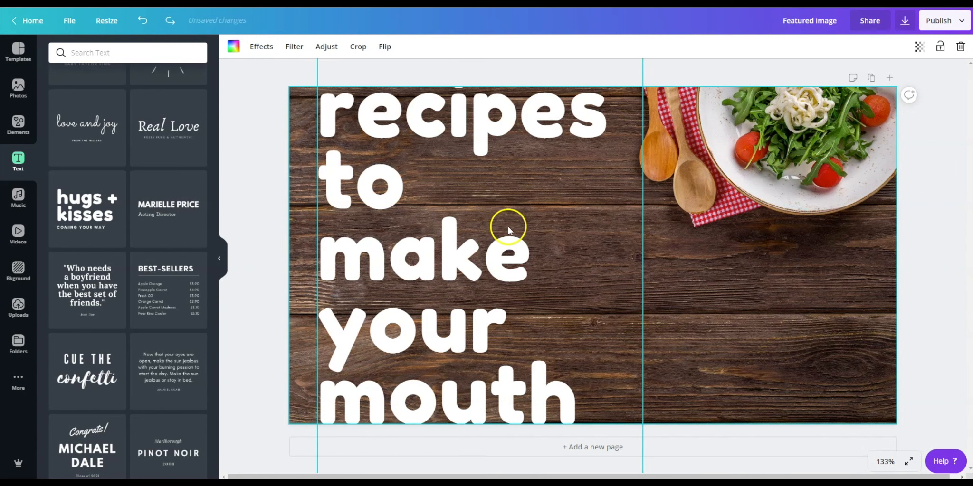
click(504, 232)
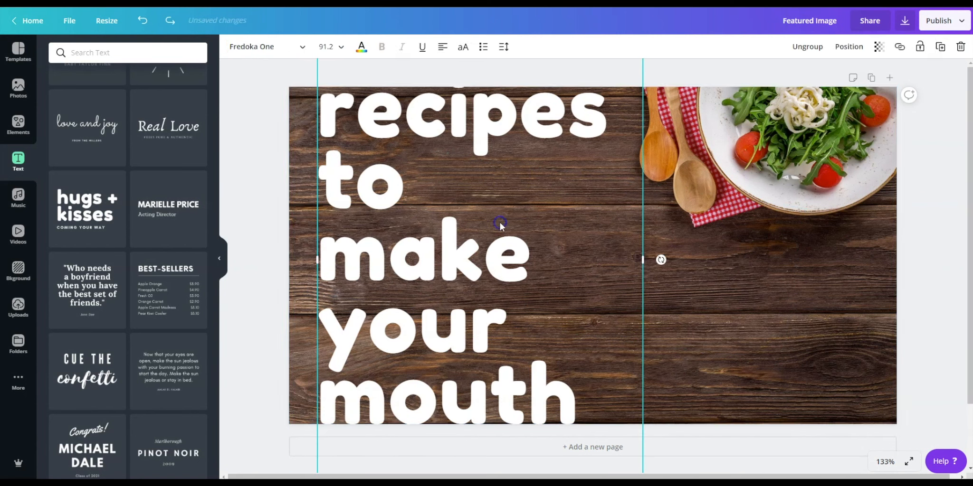
drag(560, 391, 328, 107)
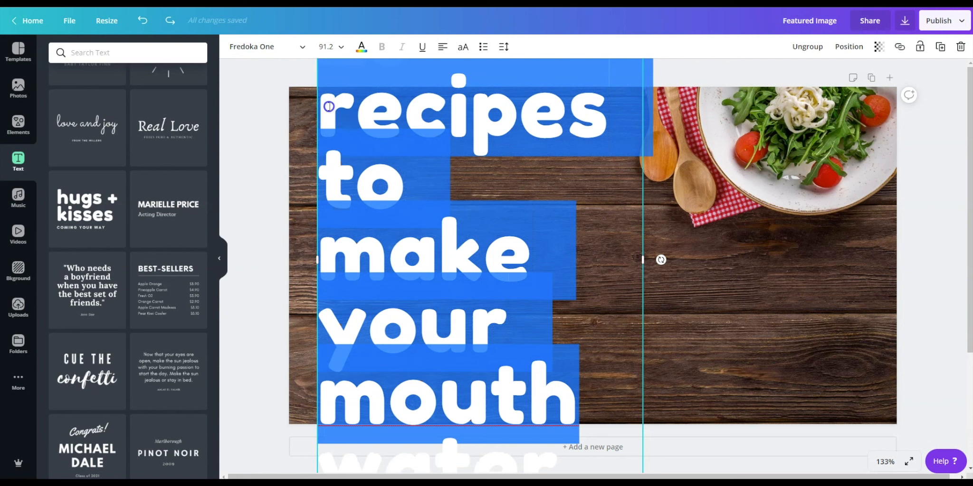
click(330, 46)
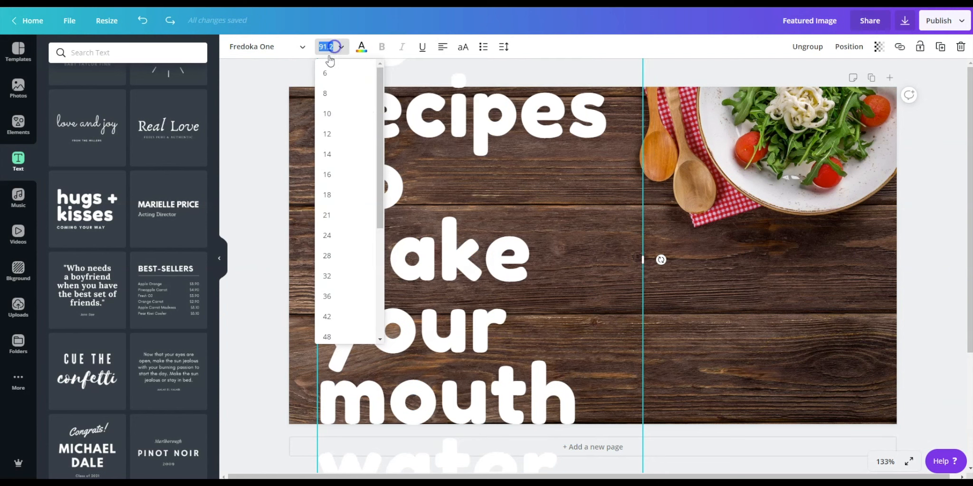
scroll(345, 308, down, 2)
click(336, 266)
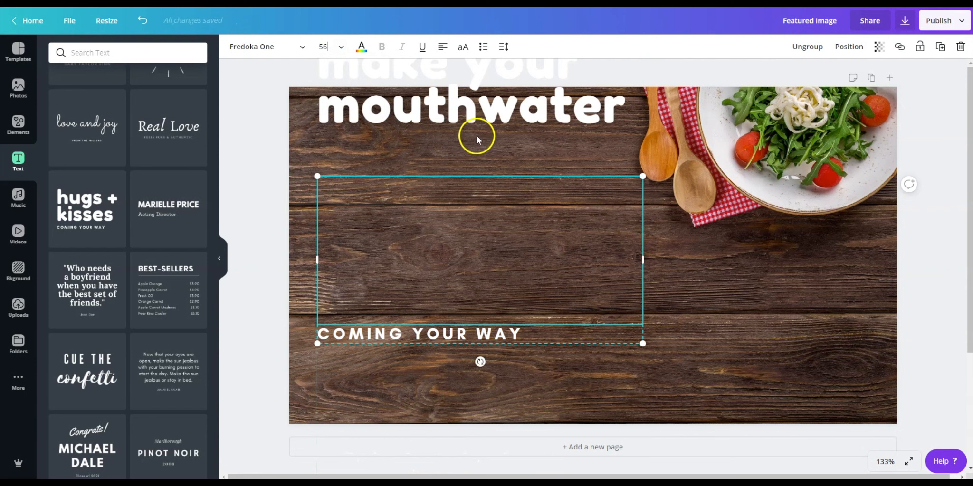
click(577, 254)
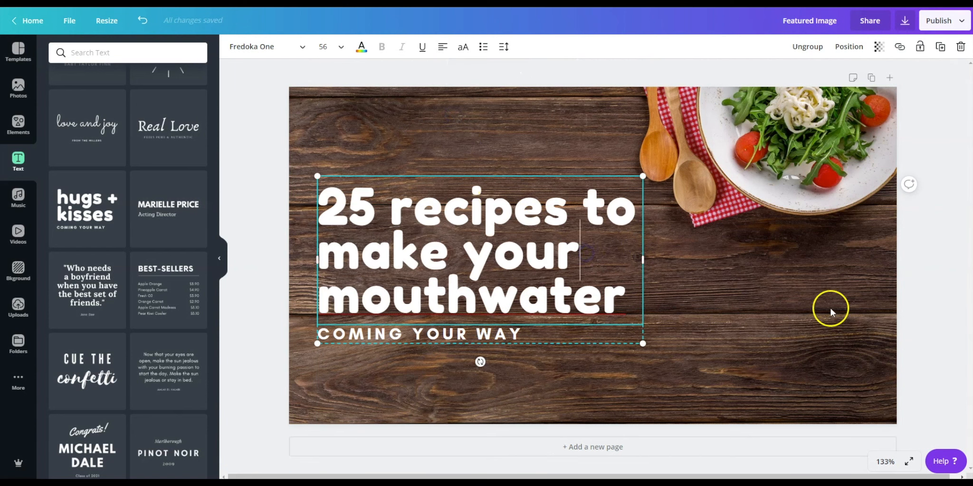
Replace the "COMING YOUR WAY" subtitle with "CHECK IT OUT ON: MYSITE.COM"
click(495, 334)
click(496, 334)
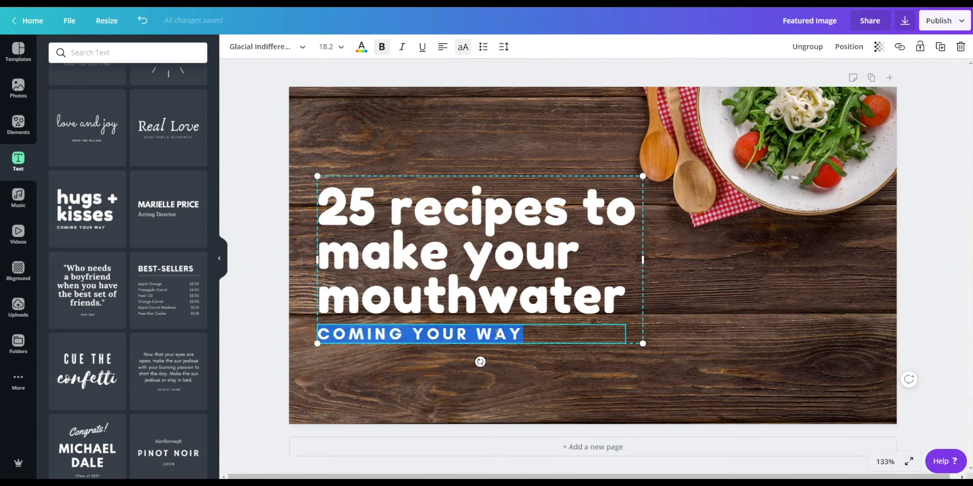
text(CHECK IT OUT ON:)
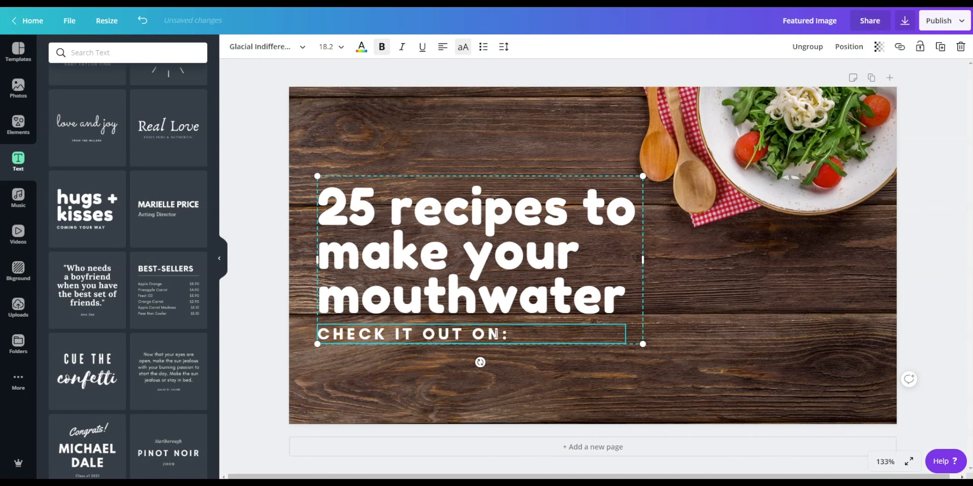
text( MYSITE.COM)
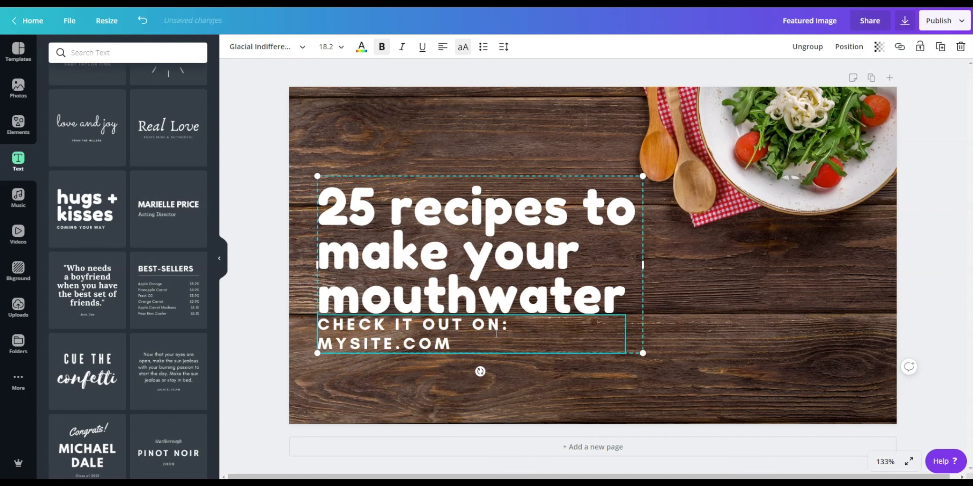
click(934, 198)
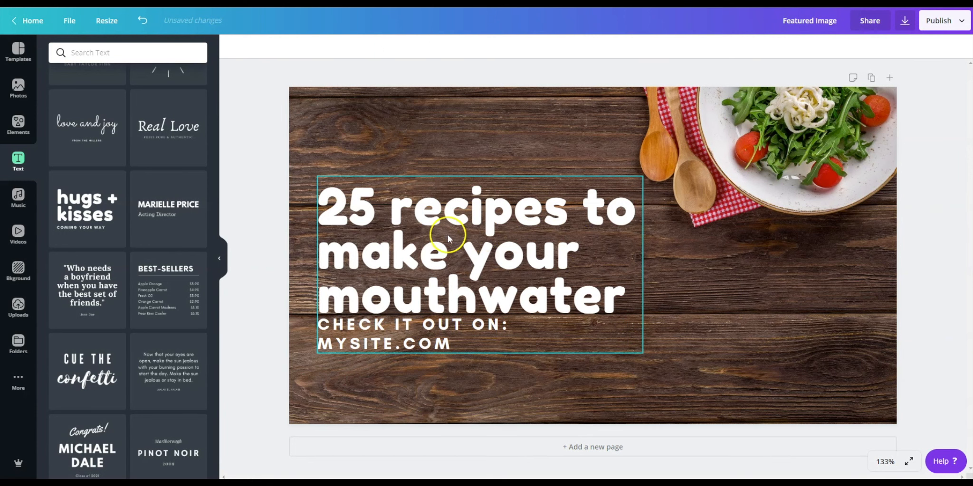
Delete "CHECK IT OUT ON:" from the subtitle, keeping only "MYSITE.COM"
click(503, 326)
click(505, 325)
click(512, 326)
mouse_move(512, 326)
mouse_down()
mouse_move(331, 326)
mouse_move(507, 330)
mouse_up()
click(325, 325)
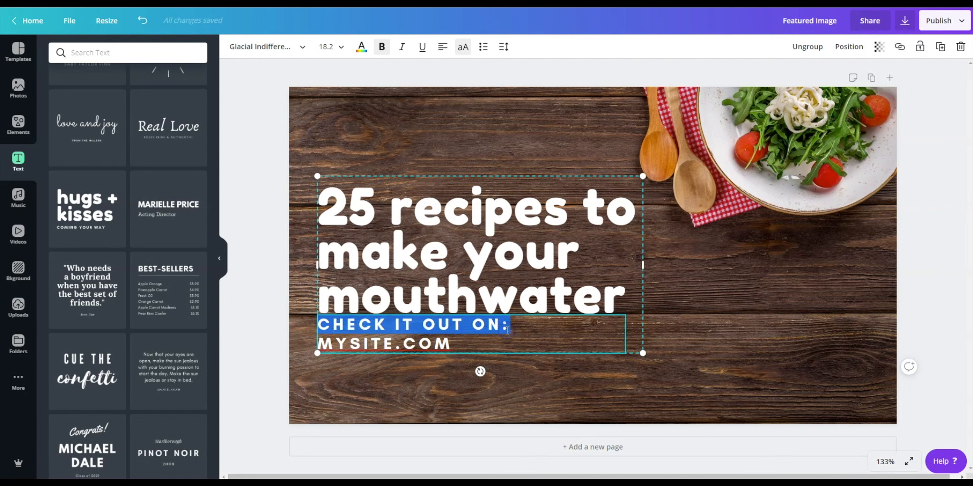
key(BackSpace)
click(519, 330)
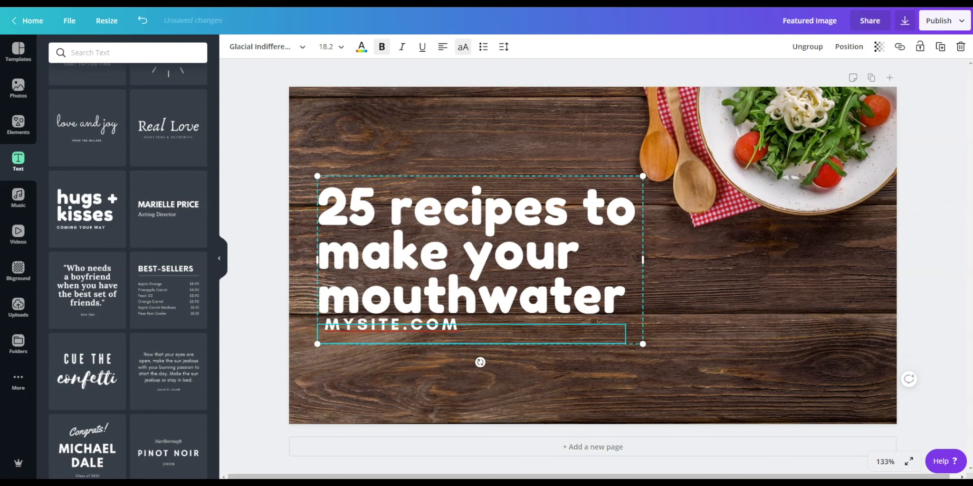
click(842, 394)
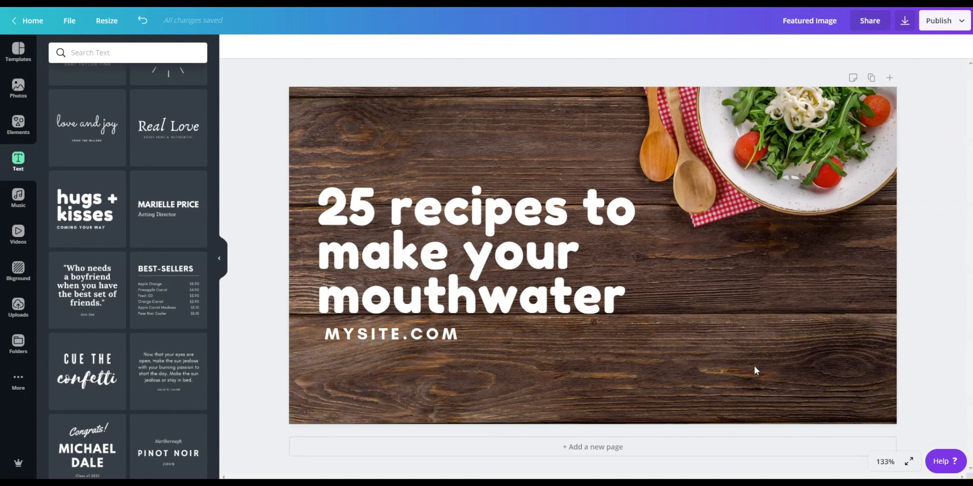
click(521, 218)
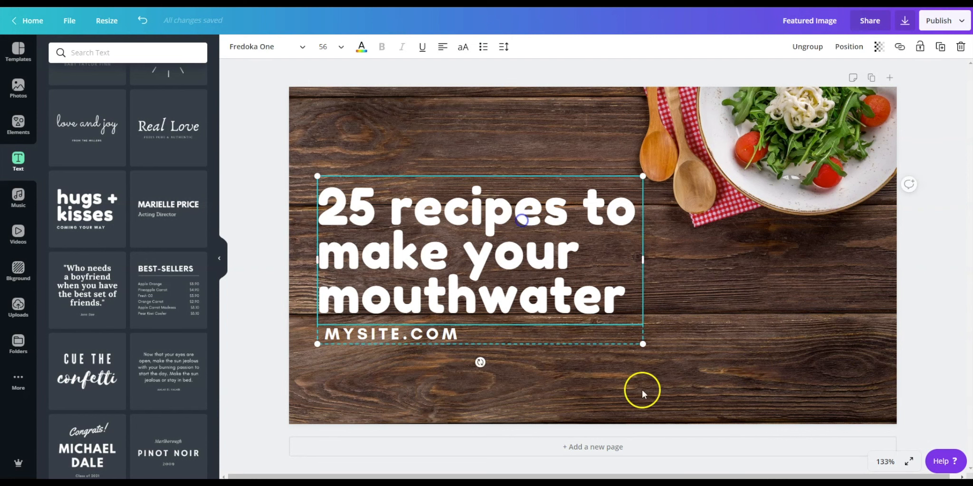
click(828, 287)
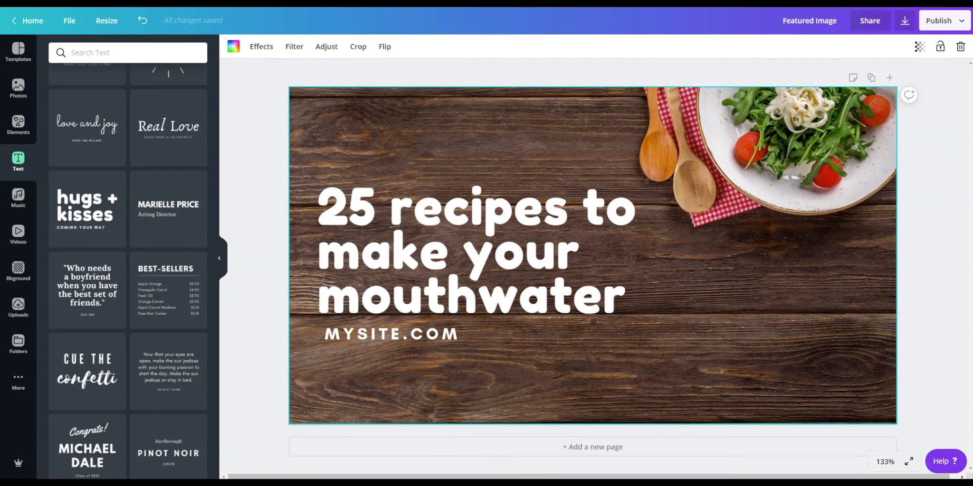
Examine the file types available for download and the destinations available for publishing the design
click(906, 20)
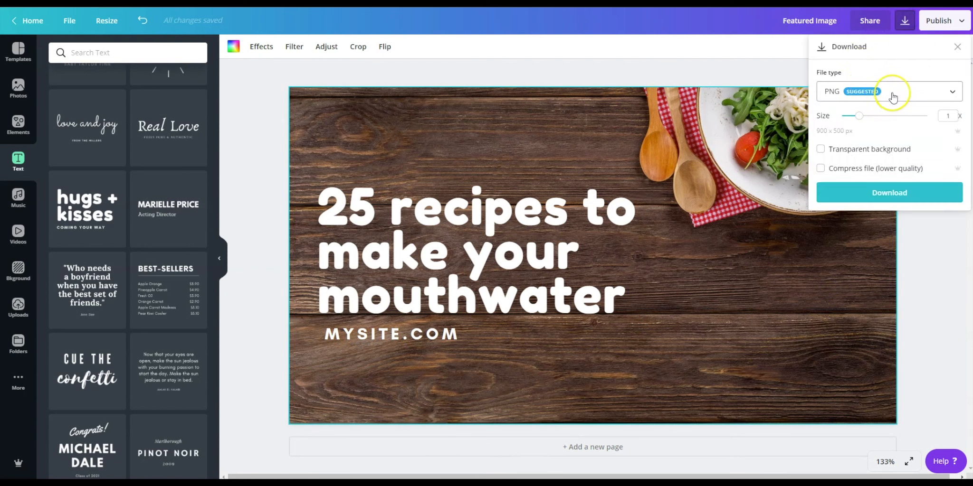
click(929, 90)
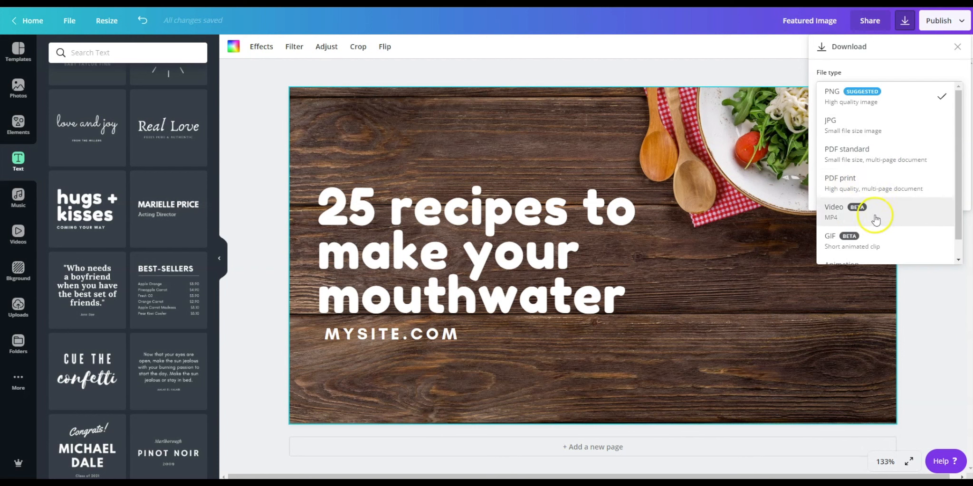
scroll(879, 204, down, 1)
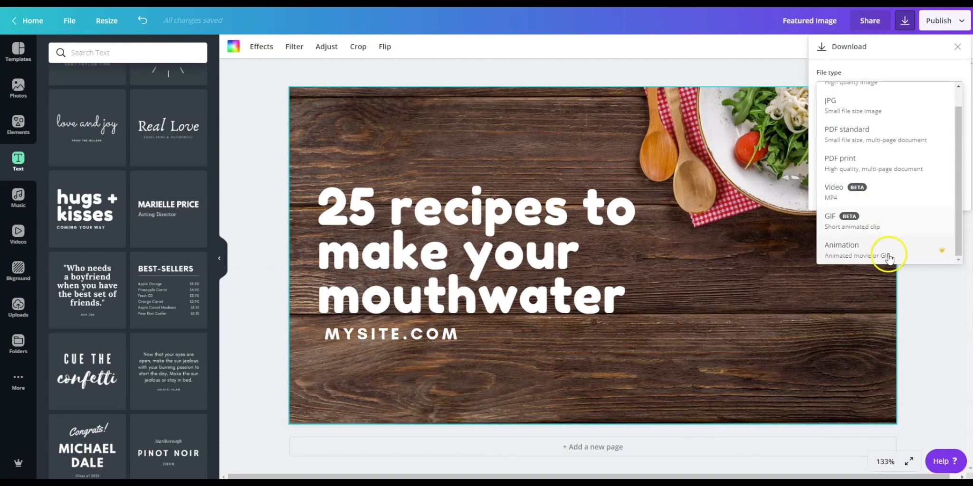
click(711, 62)
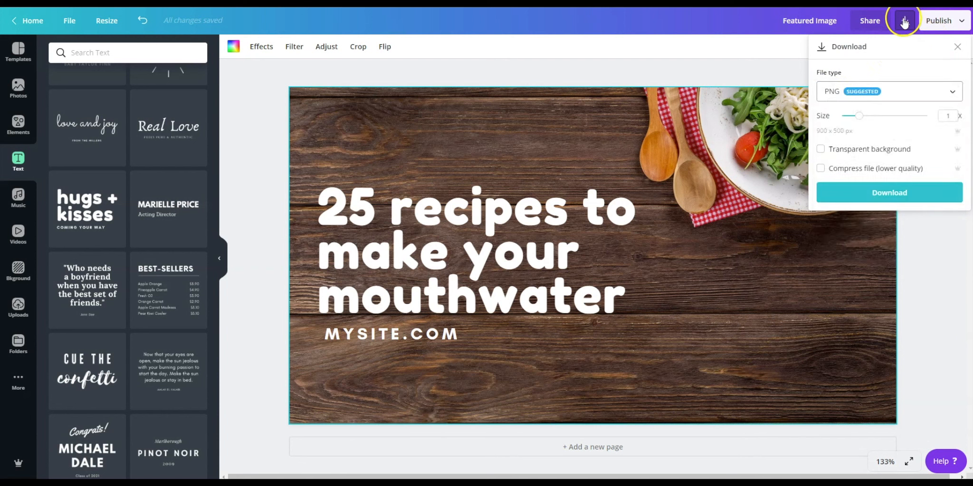
click(964, 23)
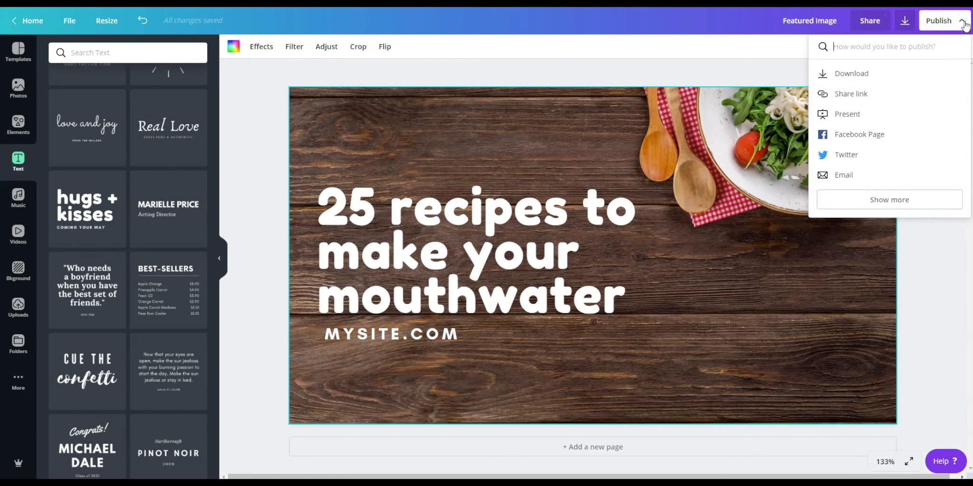
click(850, 71)
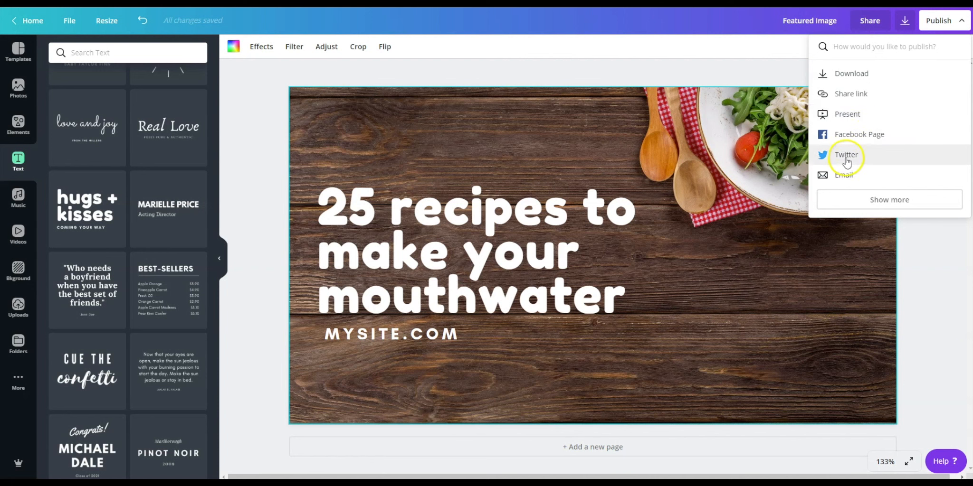
click(876, 198)
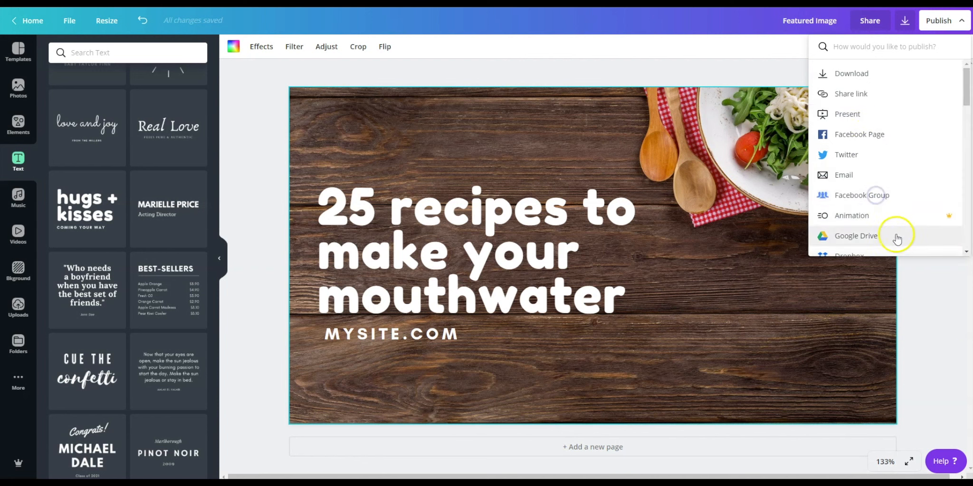
scroll(867, 190, down, 1)
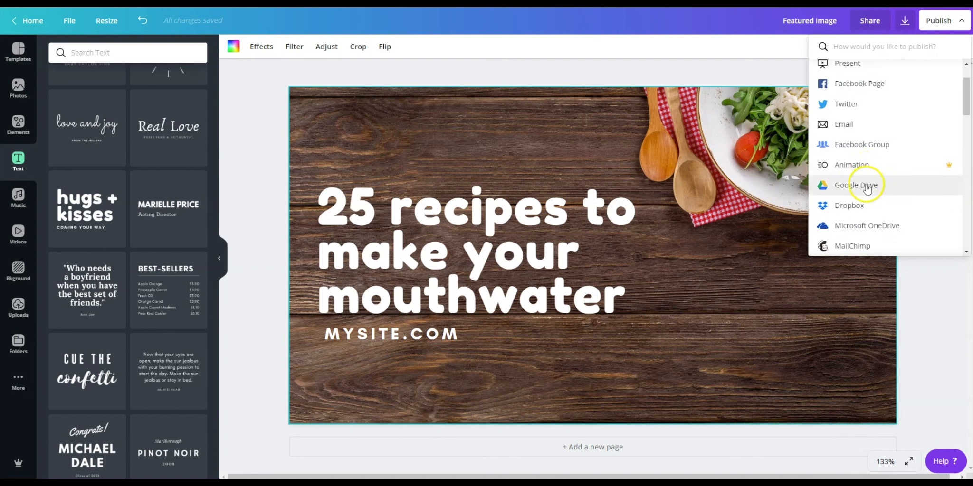
scroll(862, 207, down, 1)
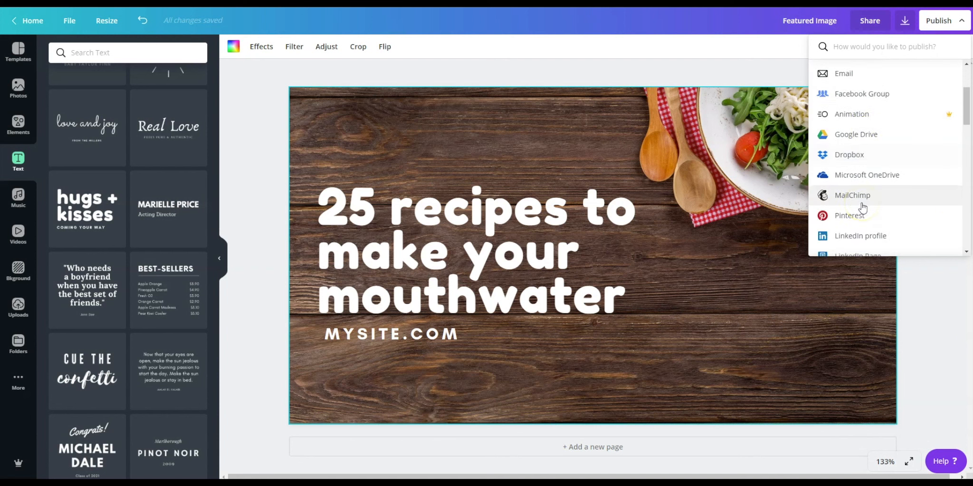
scroll(862, 207, down, 2)
scroll(863, 207, down, 1)
scroll(862, 207, down, 8)
click(872, 203)
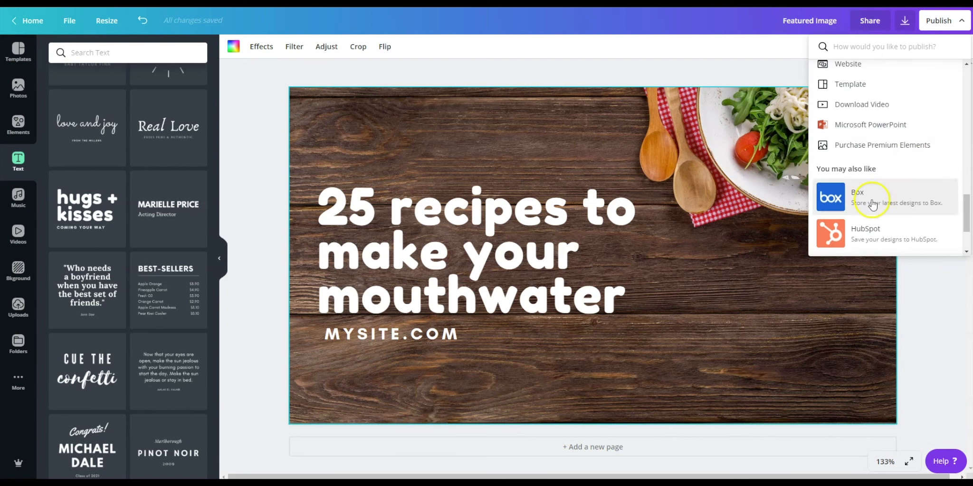
Download the featured image as a JPG file and dismiss the publishing confirmation
click(907, 23)
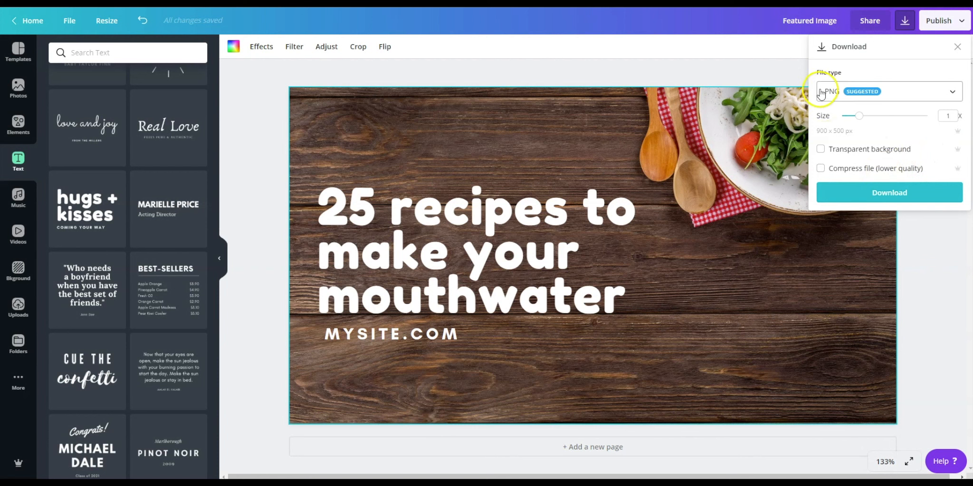
click(872, 150)
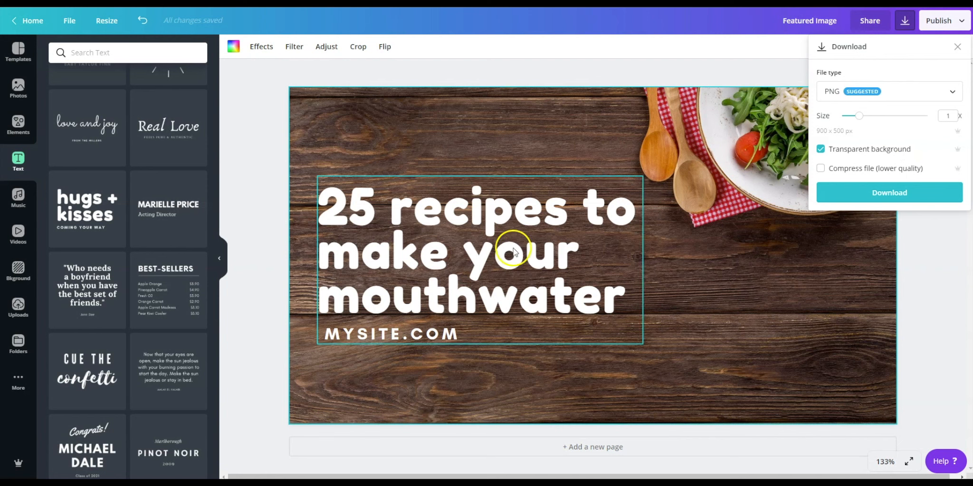
click(871, 149)
click(875, 93)
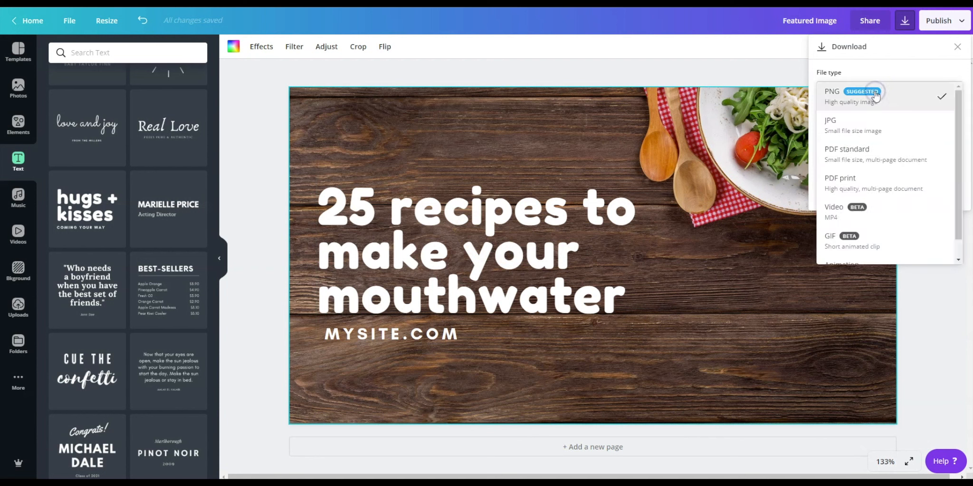
click(879, 130)
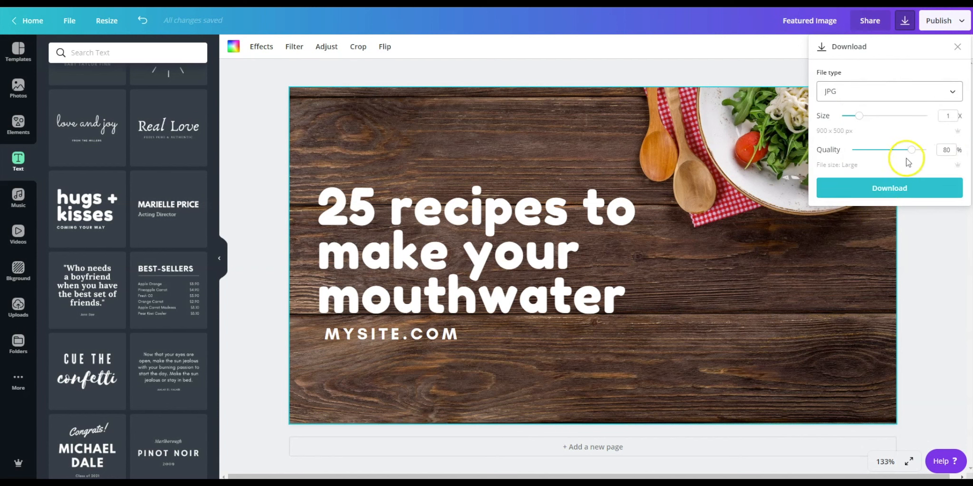
click(895, 188)
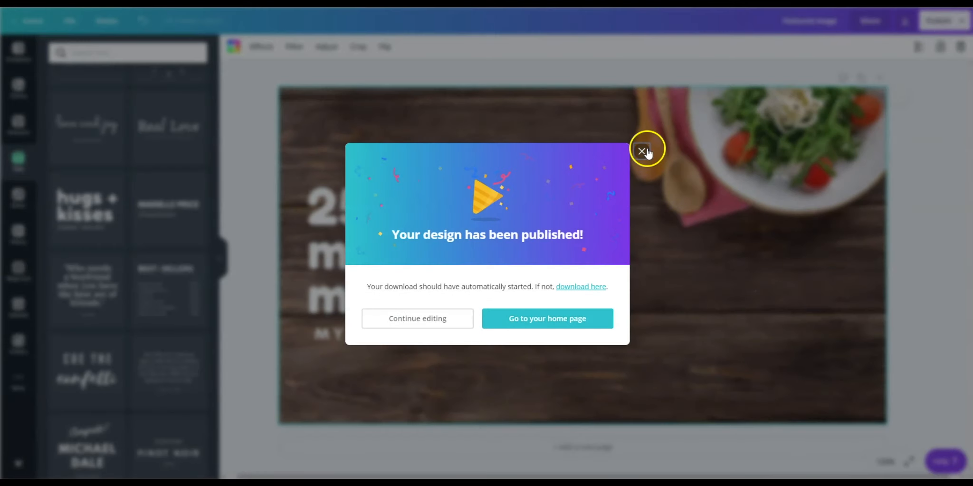
click(646, 149)
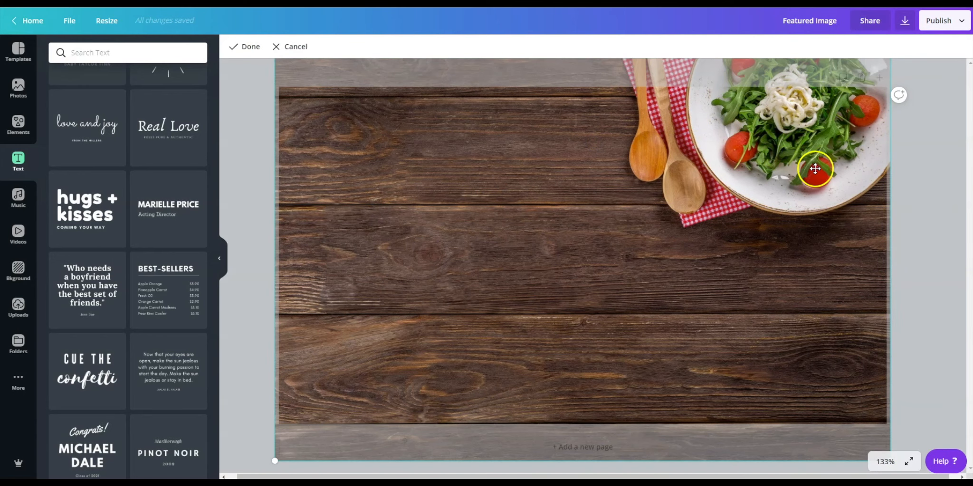
Shift the background photo downward within its crop to show more of the salad plate, and apply the crop
drag(714, 169, 708, 207)
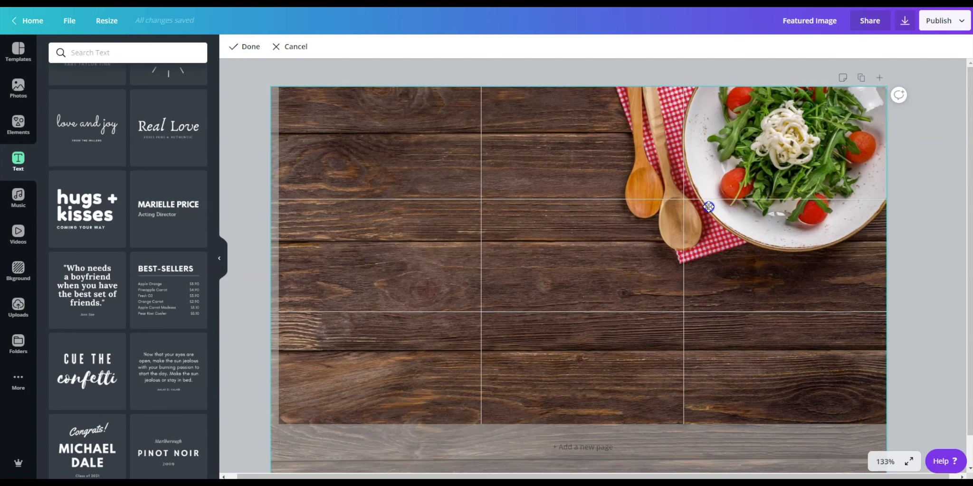
click(641, 71)
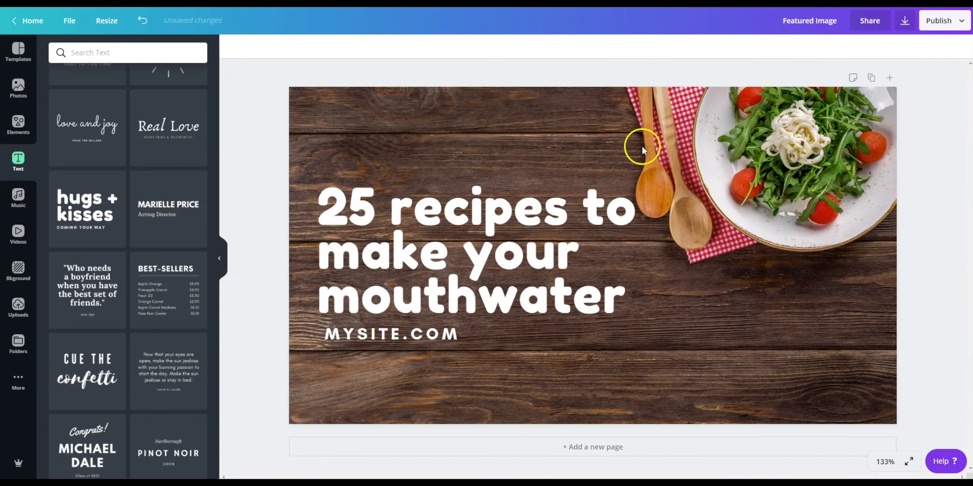
Try a lower transparency value on the background photo and set it back to 100
click(683, 143)
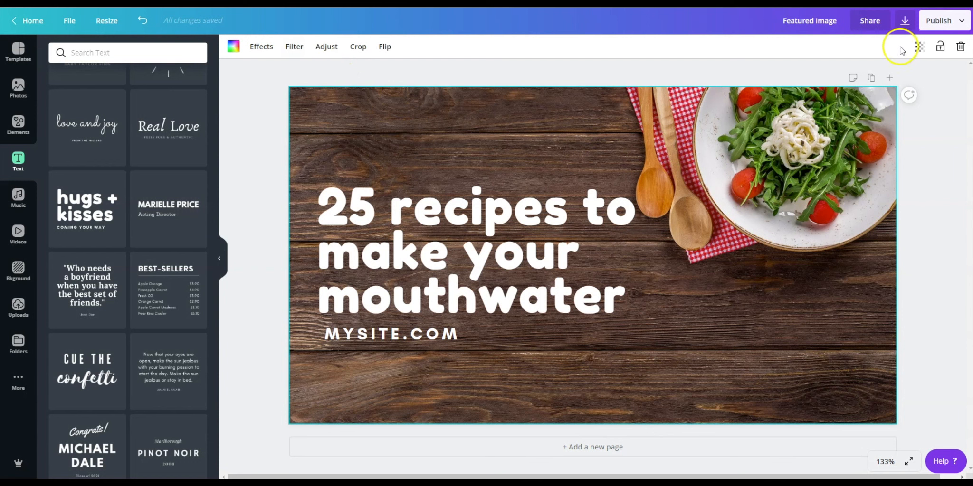
click(920, 46)
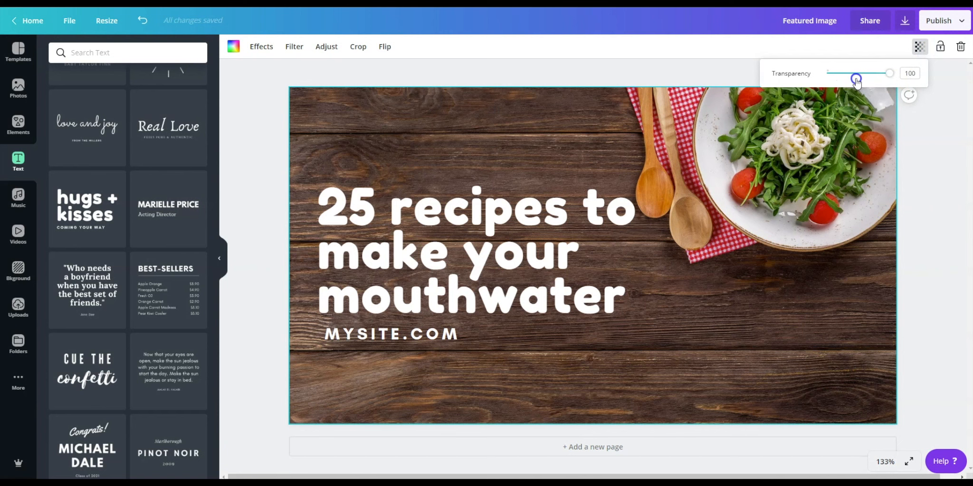
click(855, 79)
drag(855, 76, 886, 81)
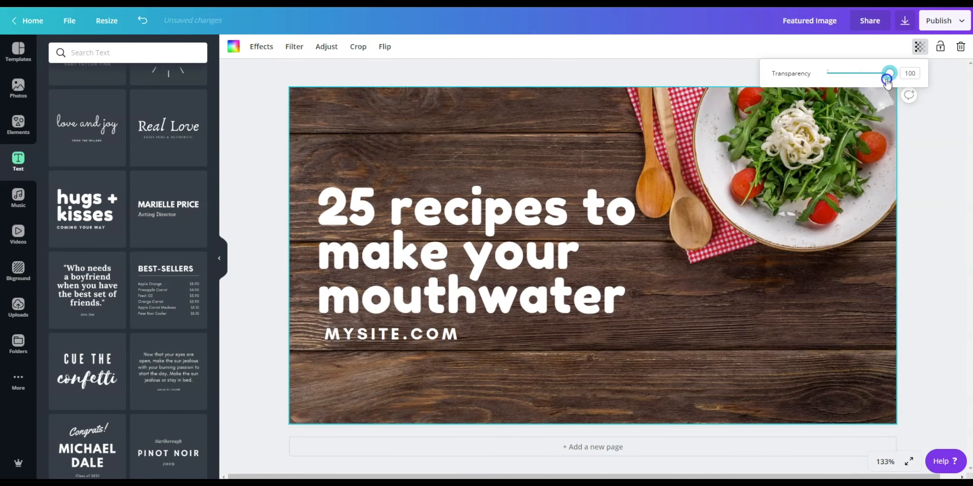
click(731, 61)
Try brightness 3 and blur 12 on the background photo, and reset its adjustments
click(643, 129)
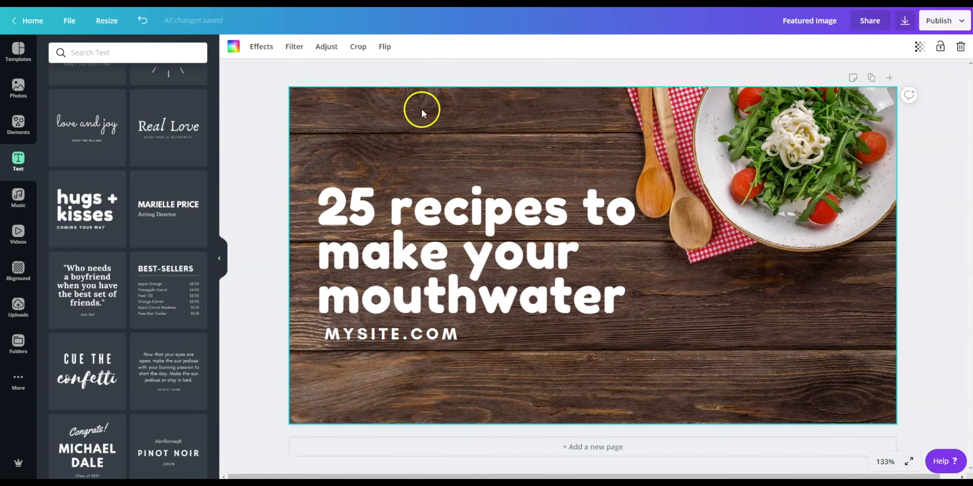
click(323, 47)
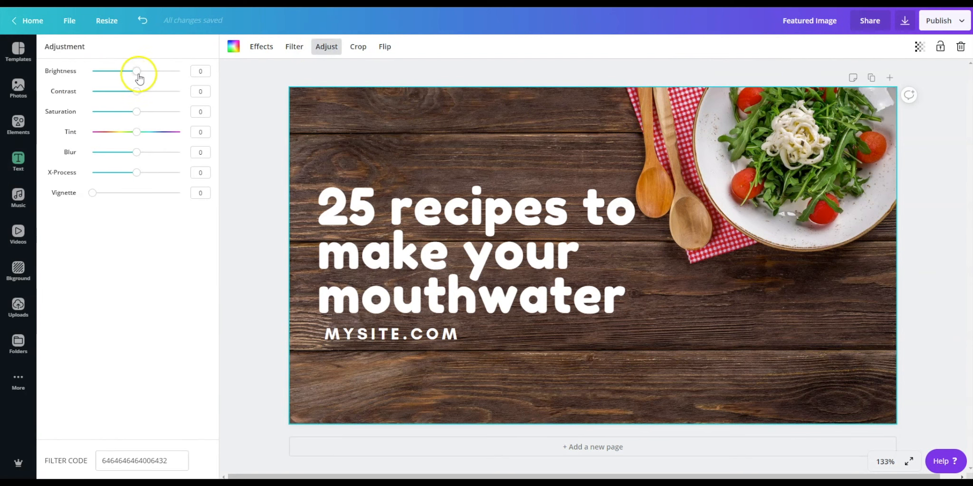
mouse_move(138, 72)
mouse_down()
mouse_move(174, 78)
mouse_move(114, 78)
mouse_move(147, 78)
mouse_move(136, 79)
mouse_up()
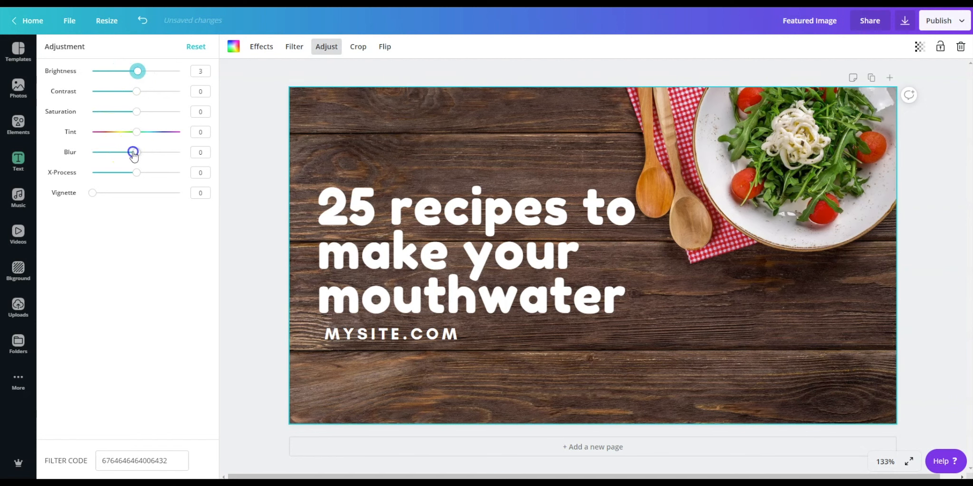
mouse_move(145, 154)
mouse_down()
mouse_move(133, 156)
mouse_move(142, 158)
mouse_up()
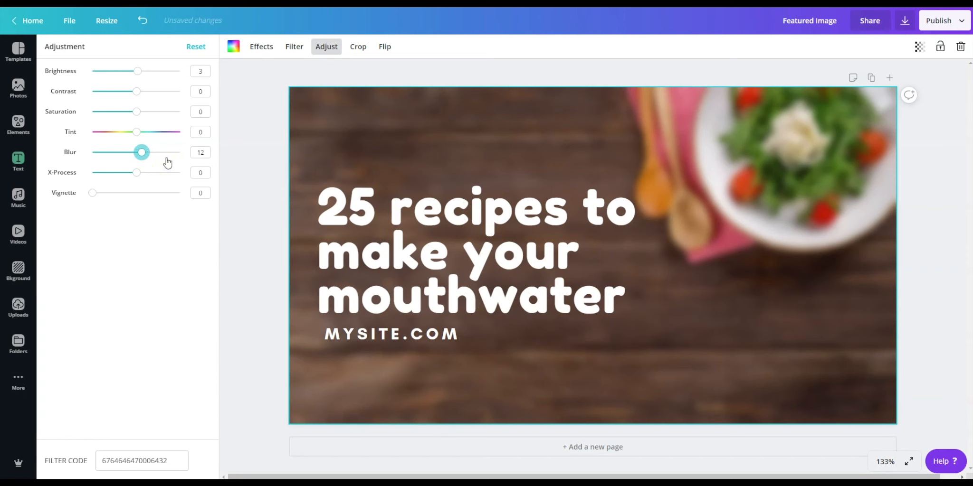
click(195, 48)
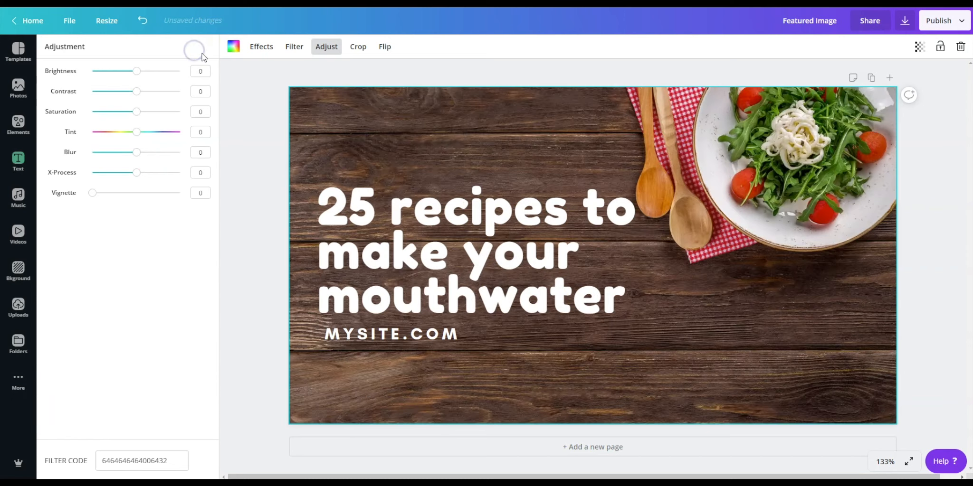
Preview the Summer filter on the background photo and replace it with the Cali filter
click(290, 48)
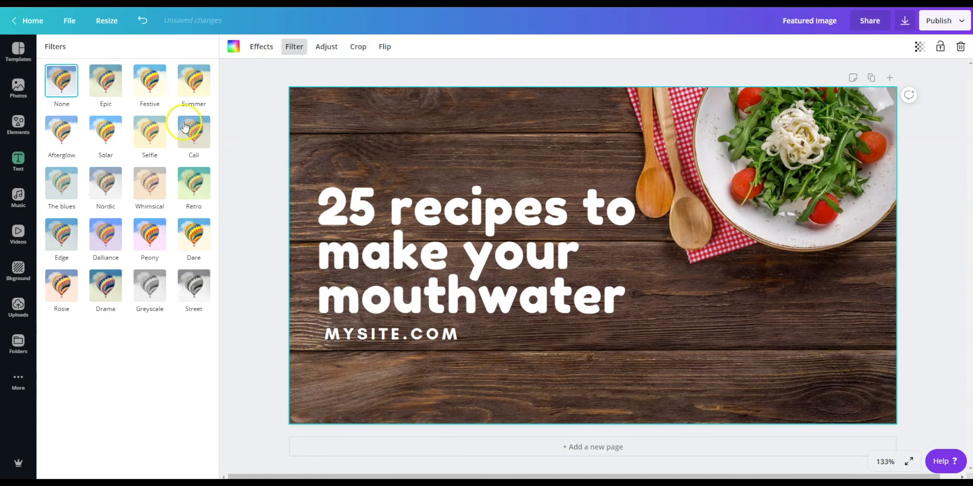
click(190, 84)
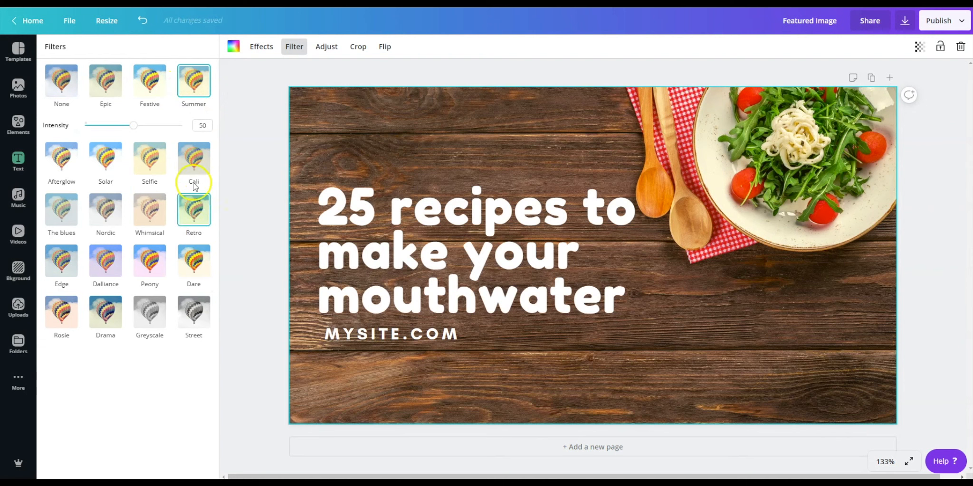
click(194, 158)
Try the Retro filter at intensity 99 and the Peony filter on the background photo, and undo both filters
click(189, 211)
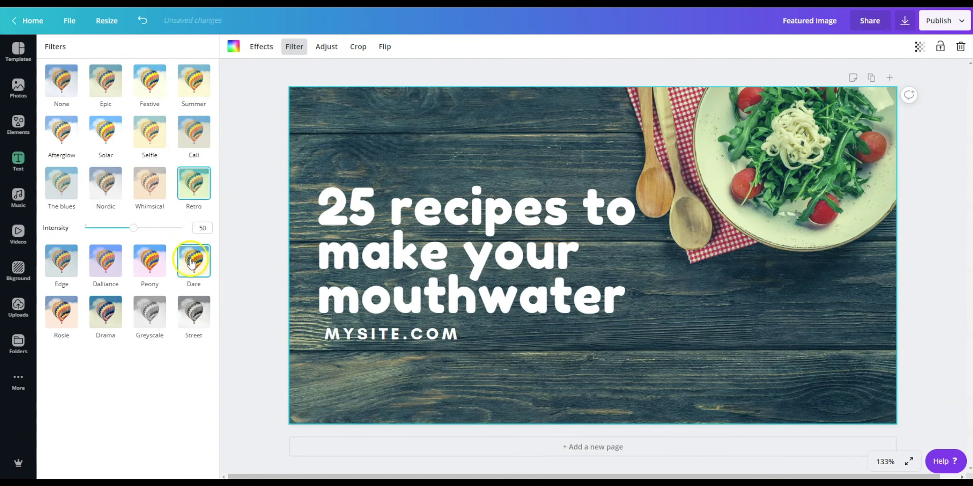
drag(135, 231, 180, 229)
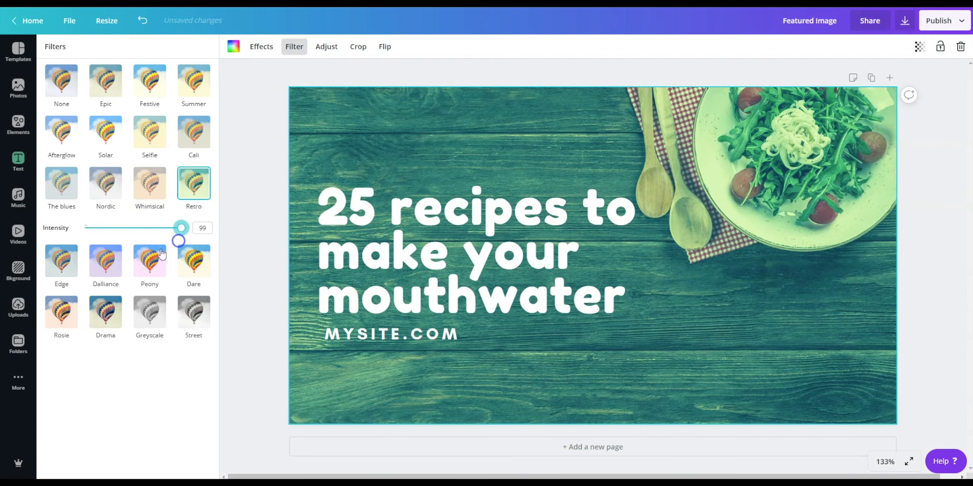
click(156, 261)
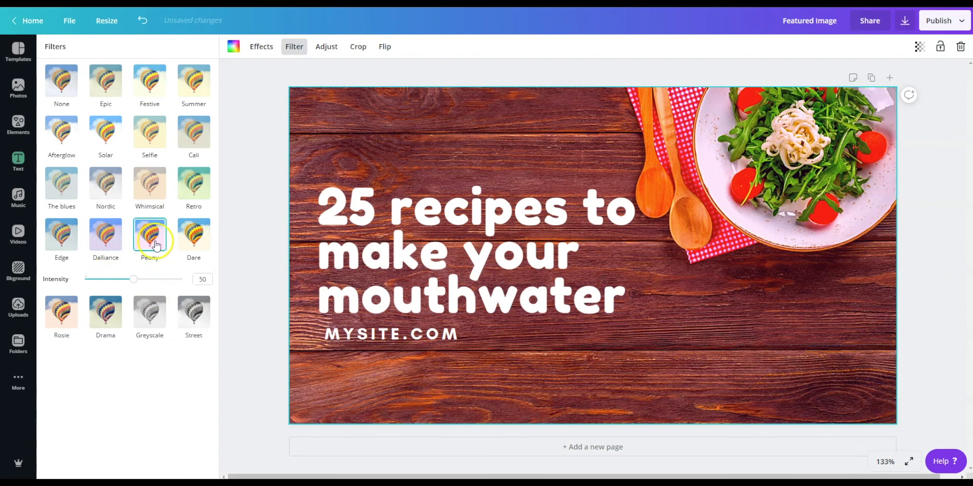
click(239, 178)
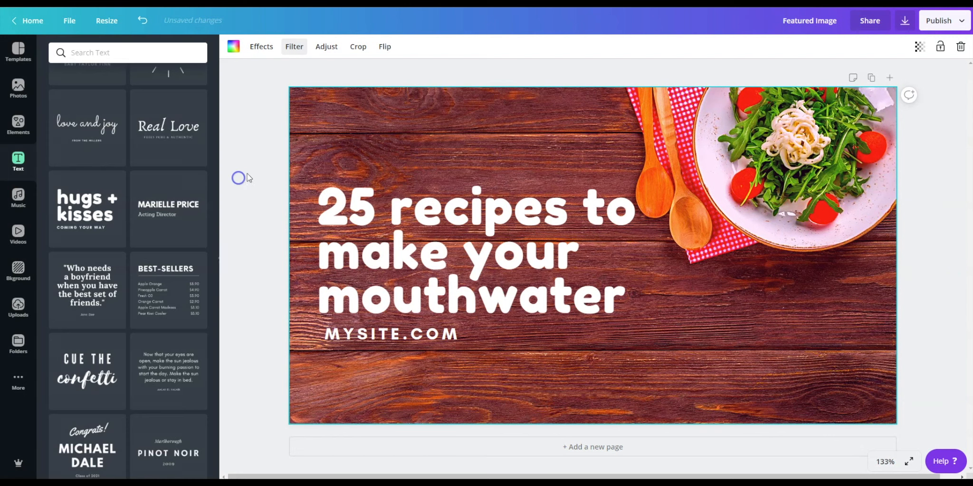
key(ctrl+z)
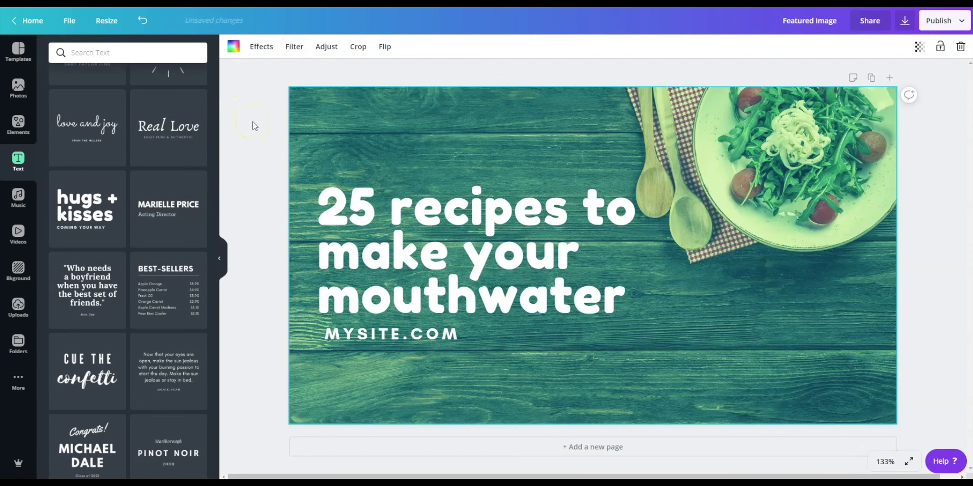
key(ctrl+z)
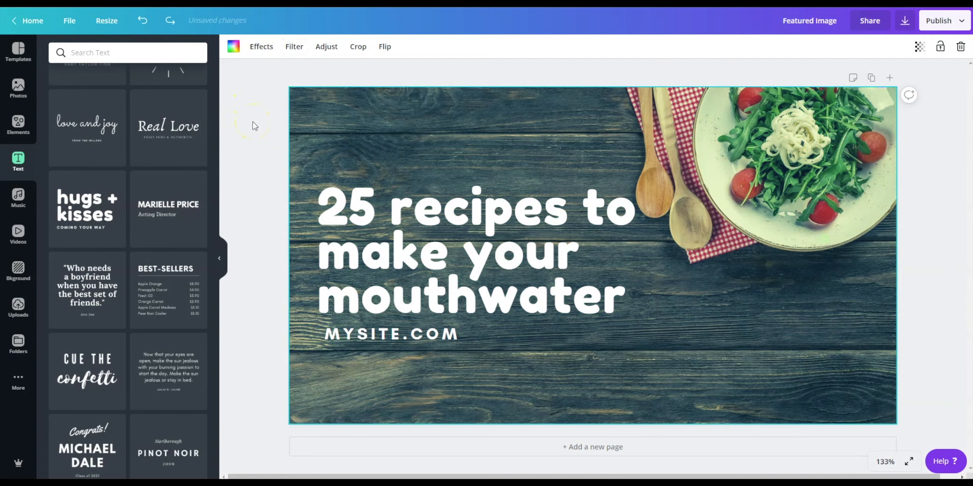
key(ctrl+z)
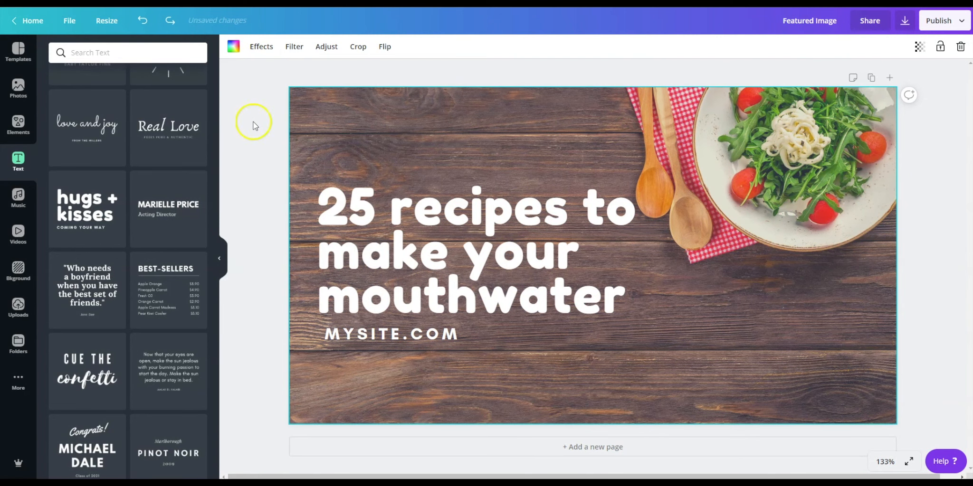
Preview the Bad TV effects Retro, Rerun, Tube, Blear, Rewind, Fuzz and VHS on the background photo
click(261, 46)
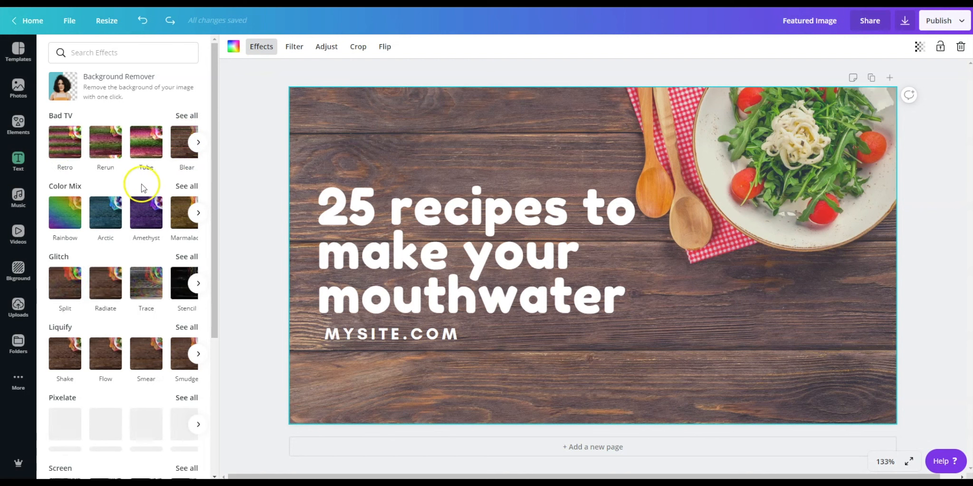
scroll(69, 232, down, 5)
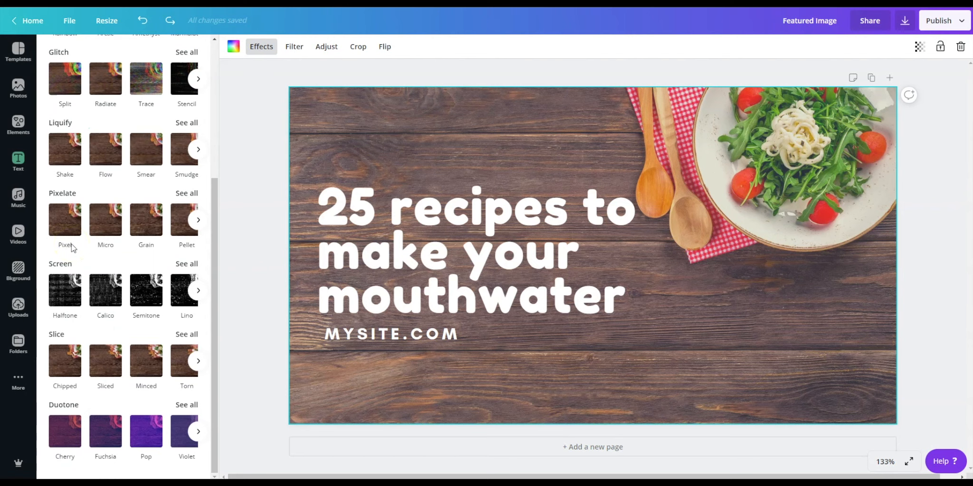
scroll(73, 247, up, 5)
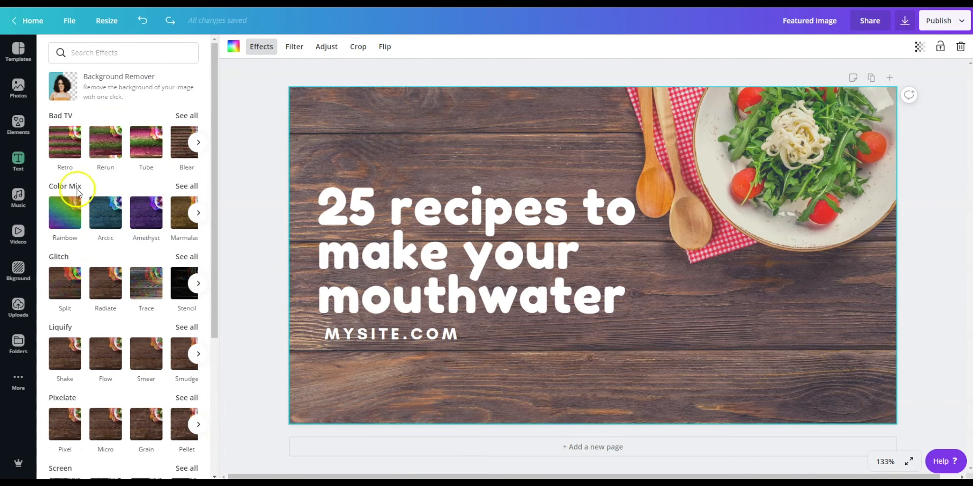
click(70, 154)
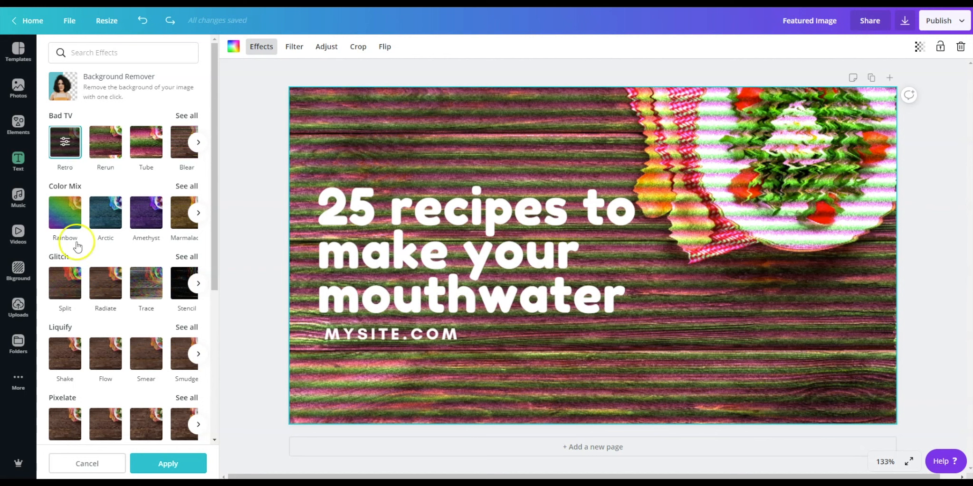
click(105, 151)
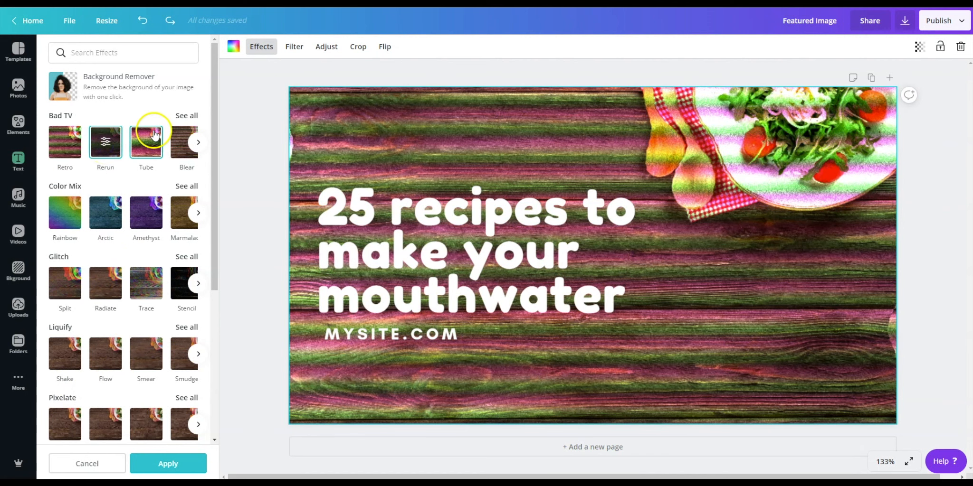
click(149, 140)
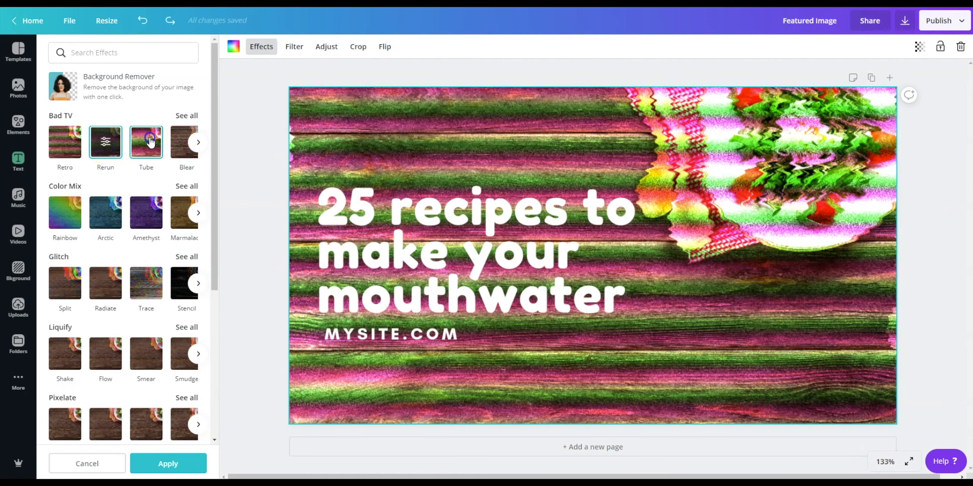
click(183, 145)
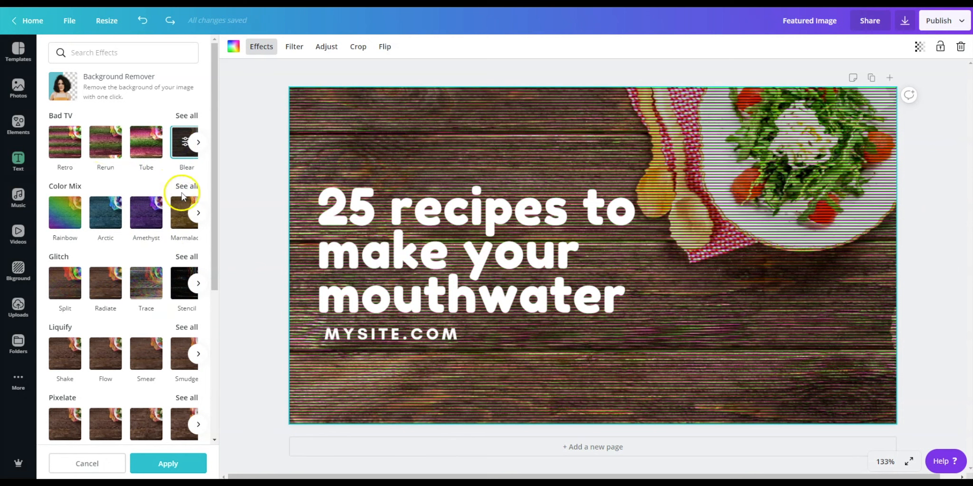
click(198, 142)
click(155, 147)
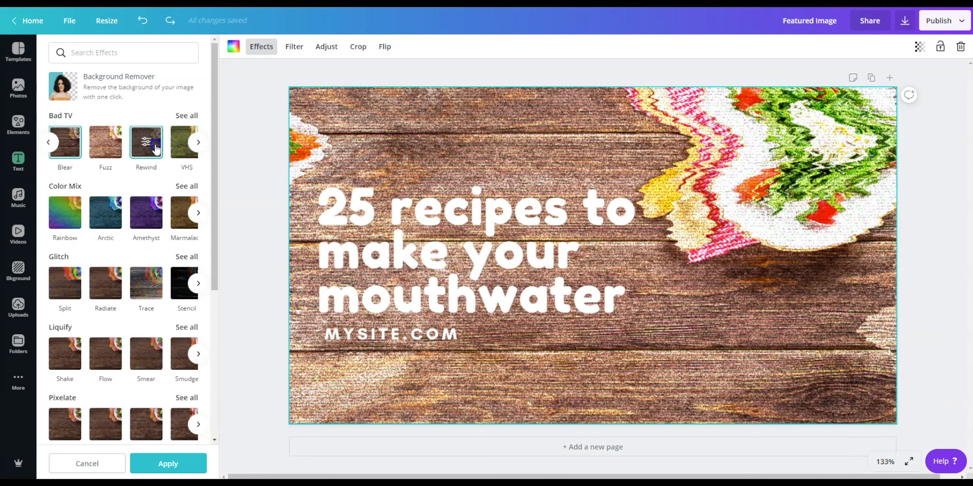
click(114, 147)
click(182, 144)
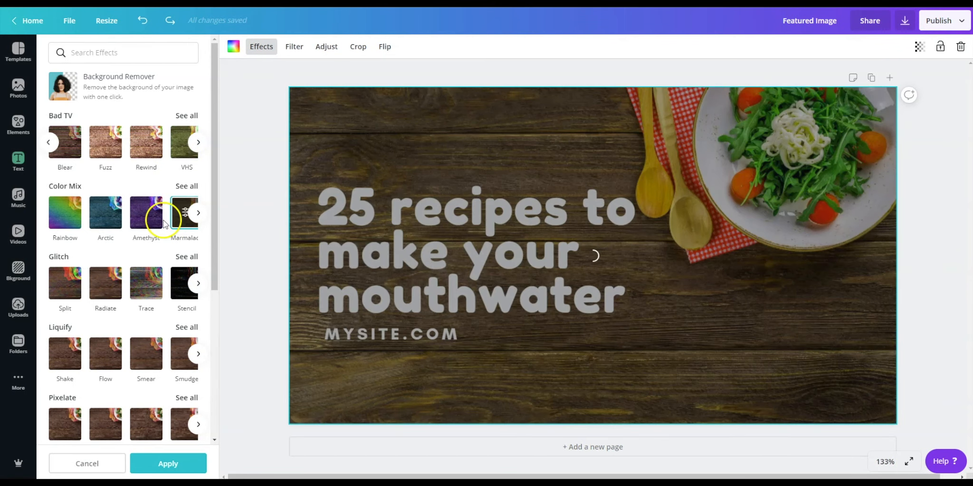
Preview the Amethyst, Arctic and Rainbow color mixes and the Radiate glitch on the background photo, and cancel the effect
click(153, 220)
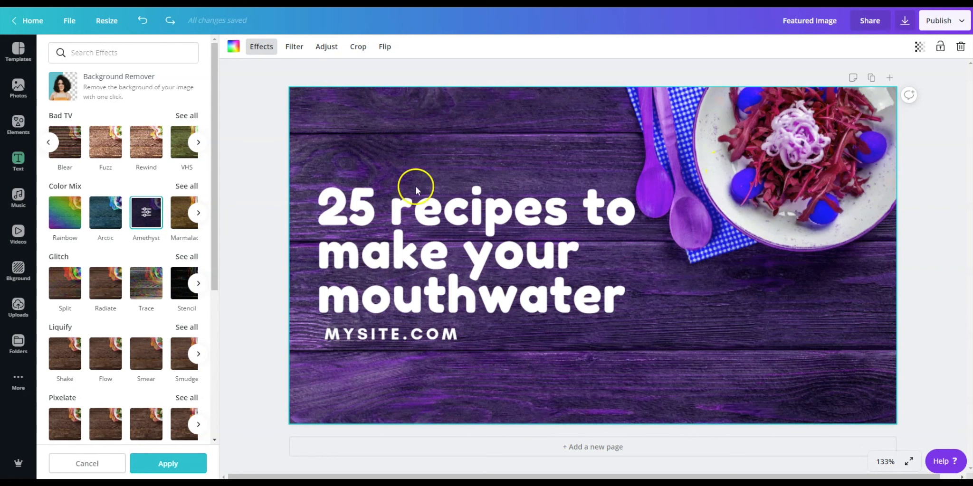
click(106, 227)
click(69, 220)
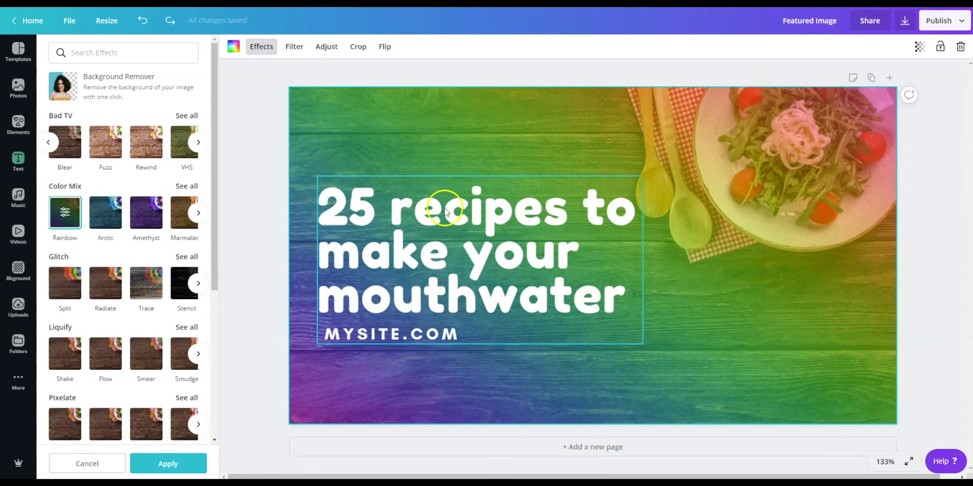
click(122, 284)
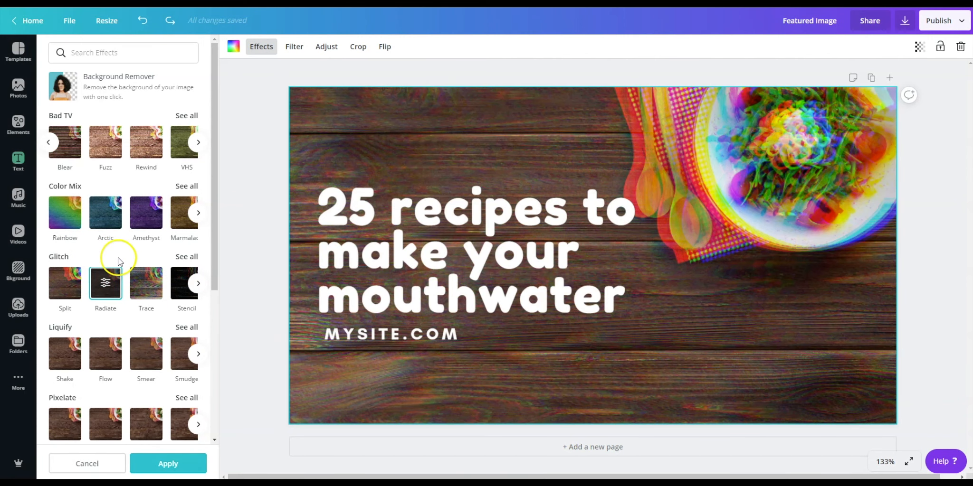
click(64, 463)
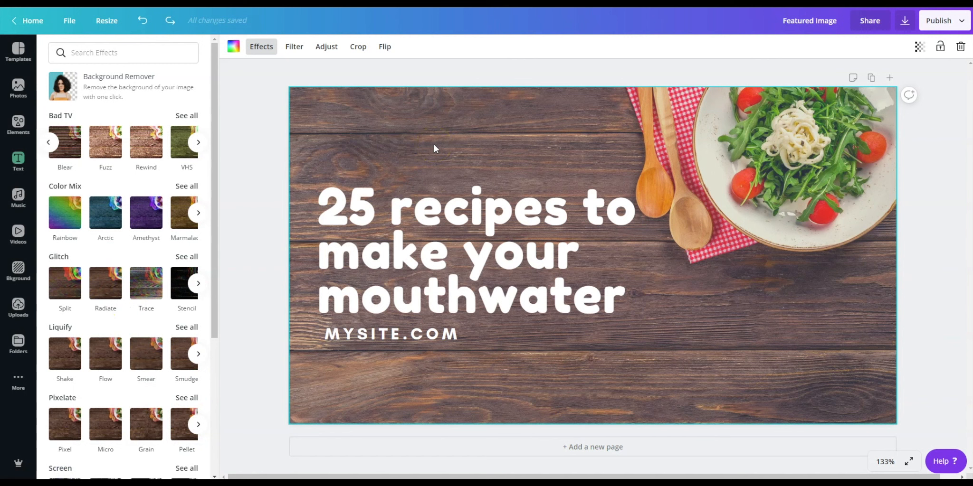
Open the animation publishing options and preview the Pan, Block, Rise, Breathe, Slide and Simple styles
click(905, 20)
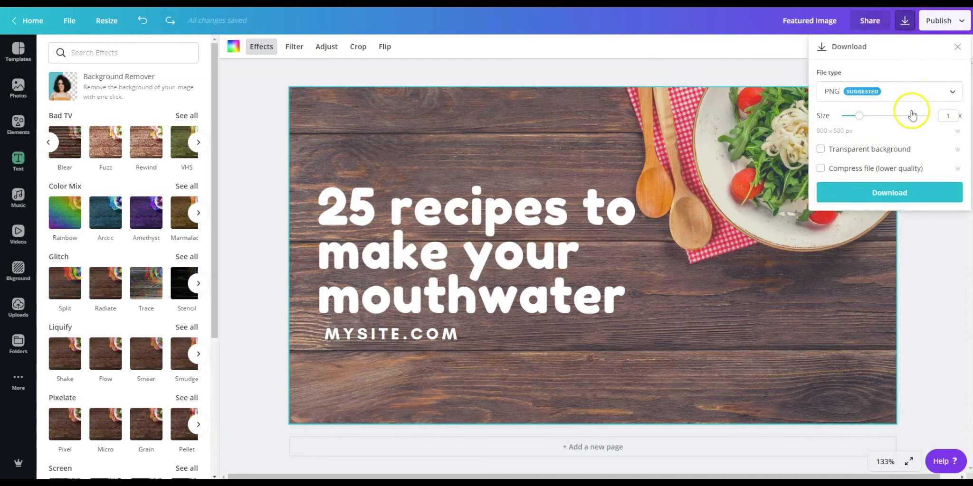
click(959, 22)
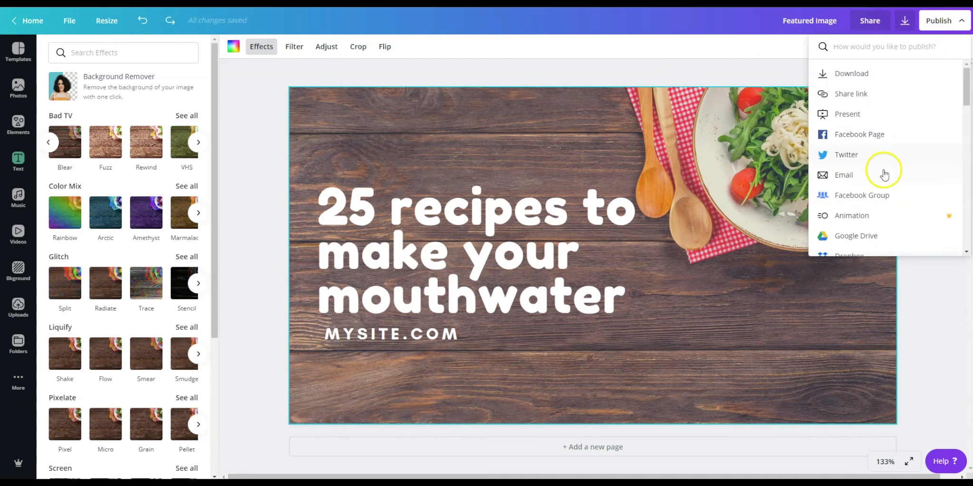
click(863, 212)
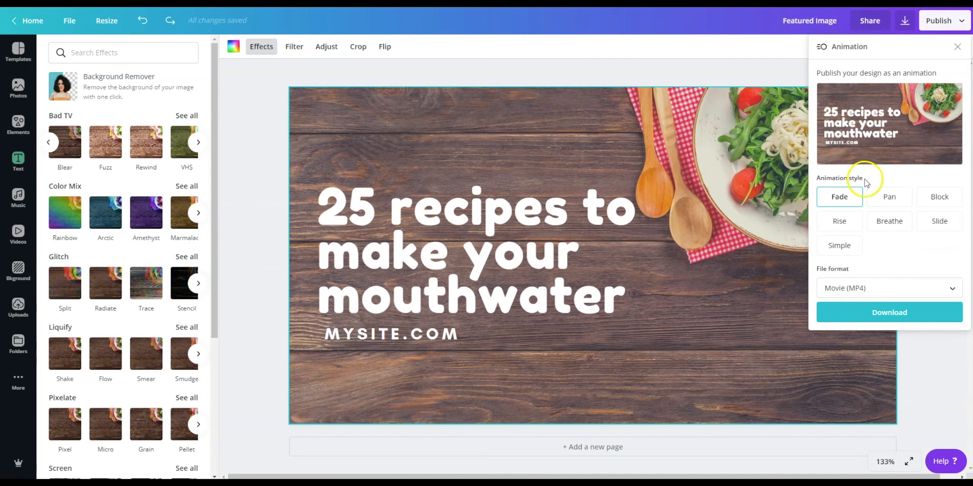
click(884, 197)
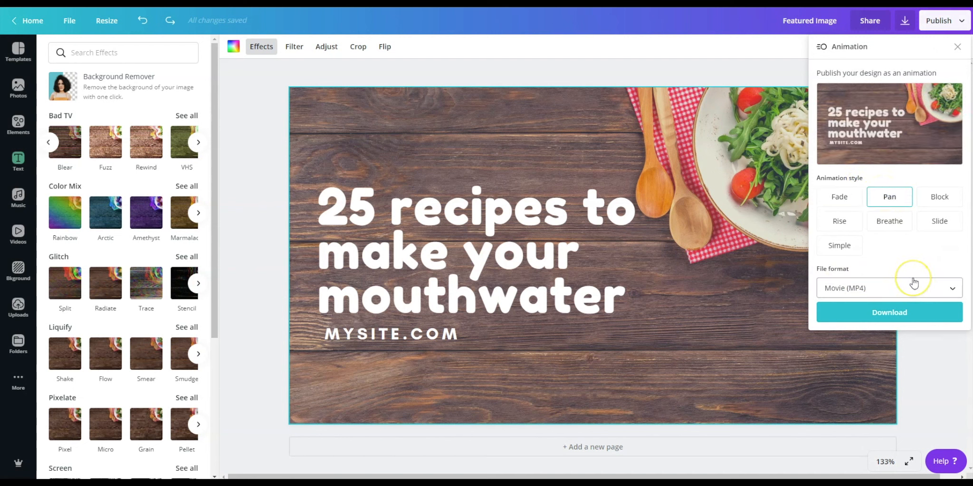
click(939, 196)
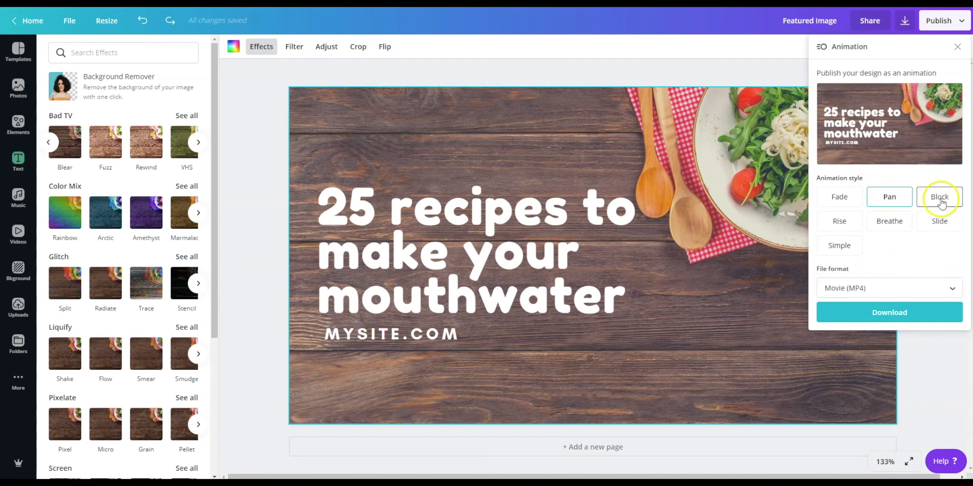
click(849, 220)
click(888, 222)
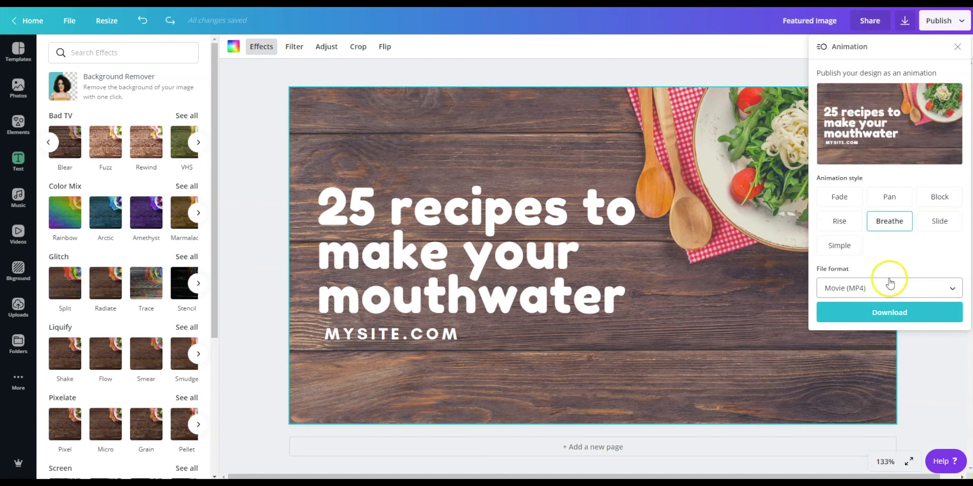
click(937, 219)
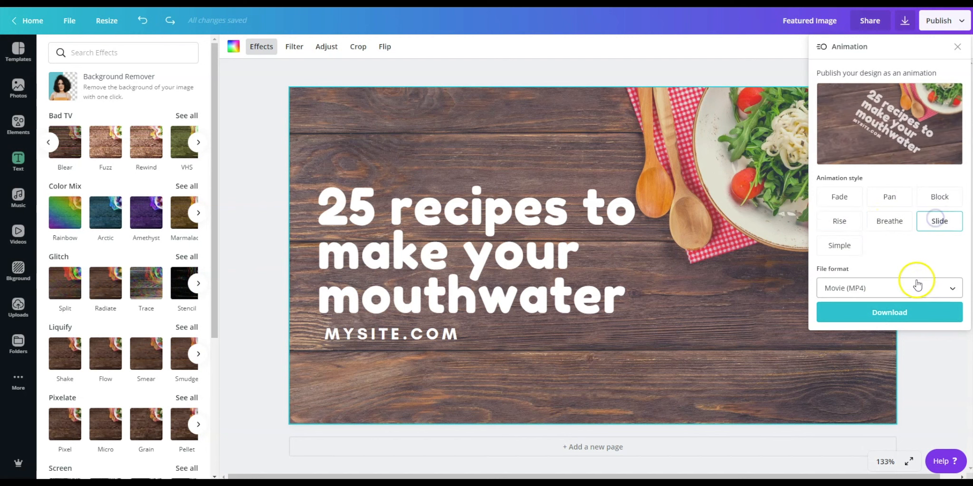
click(855, 250)
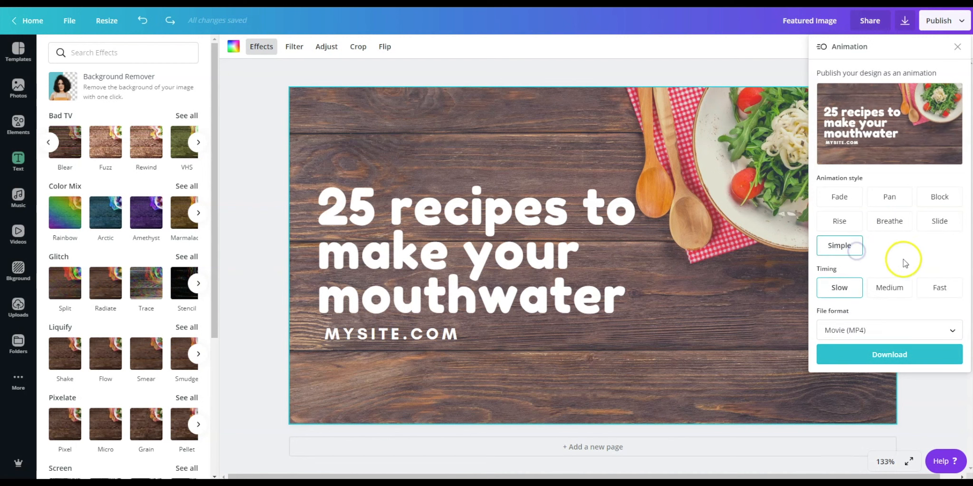
Preview the Simple animation with Medium, Fast and Slow timing, preview Breathe again, and leave the animation options
click(893, 286)
click(933, 290)
click(848, 290)
click(878, 225)
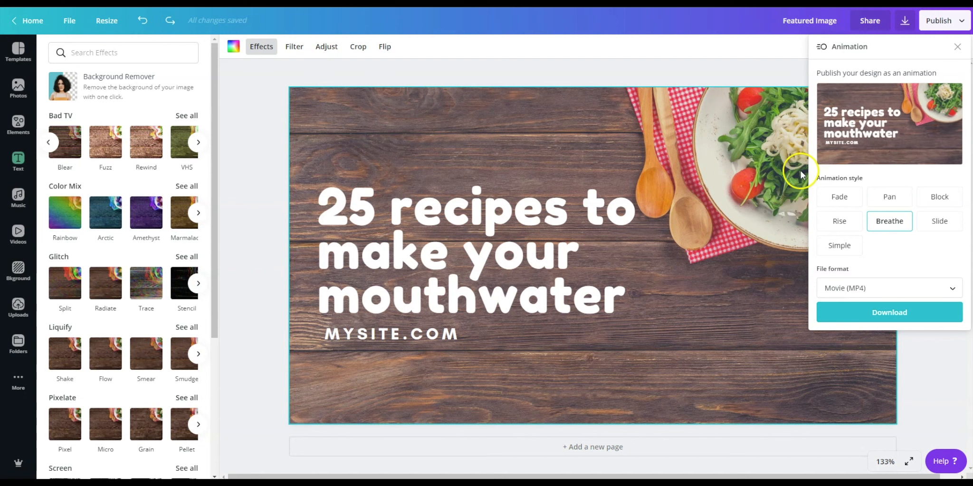
click(639, 78)
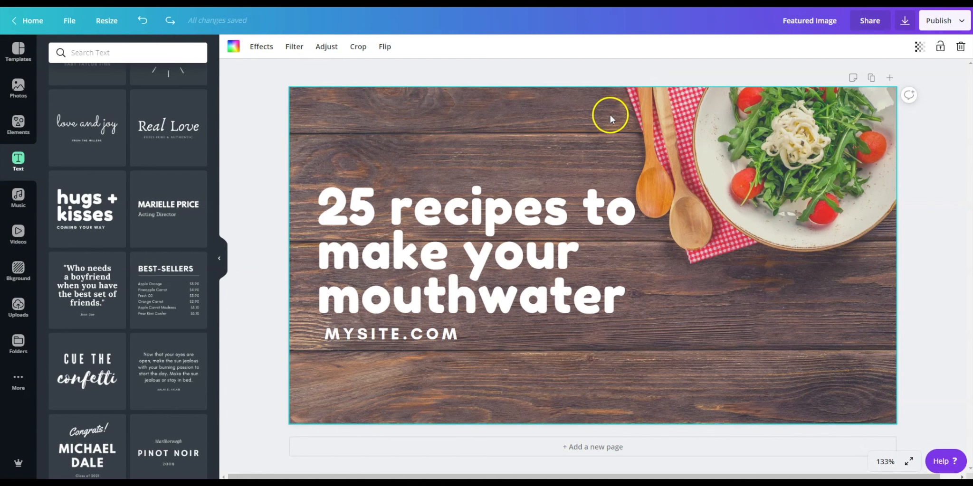
click(282, 74)
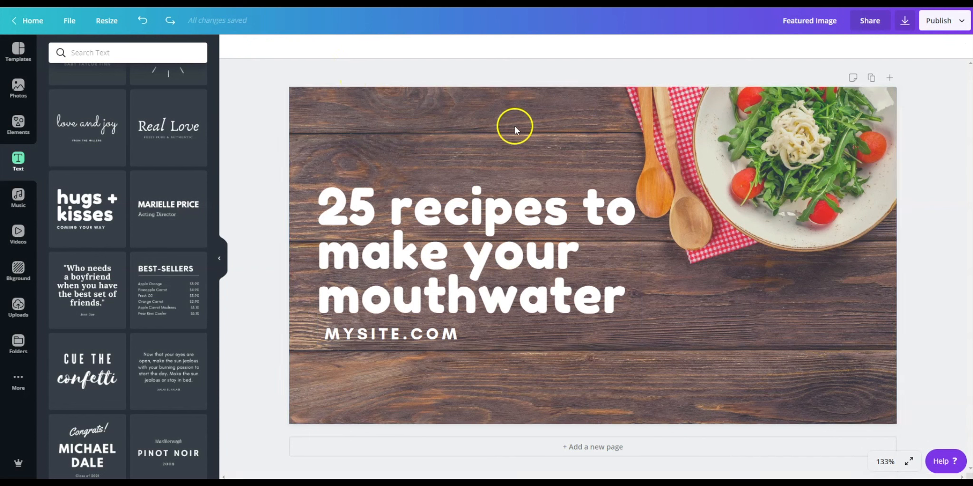
Delete the recipe title and site address text group and the background photo, leaving a blank page
click(18, 88)
click(18, 125)
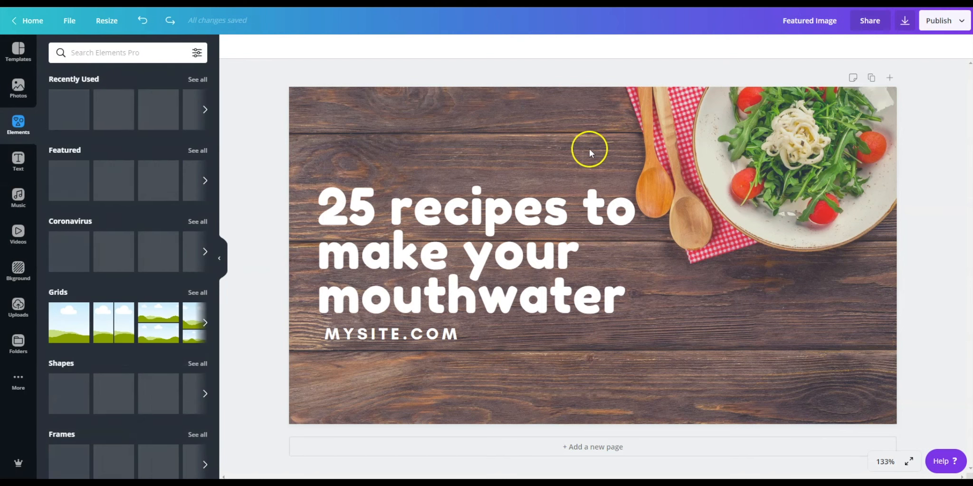
click(522, 135)
click(450, 208)
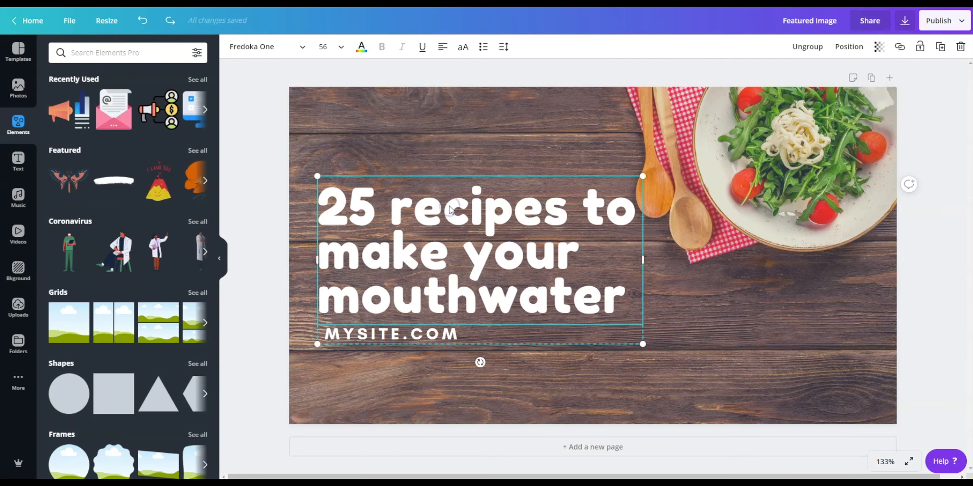
key(Delete)
key(Delete)
click(455, 171)
key(Delete)
click(409, 215)
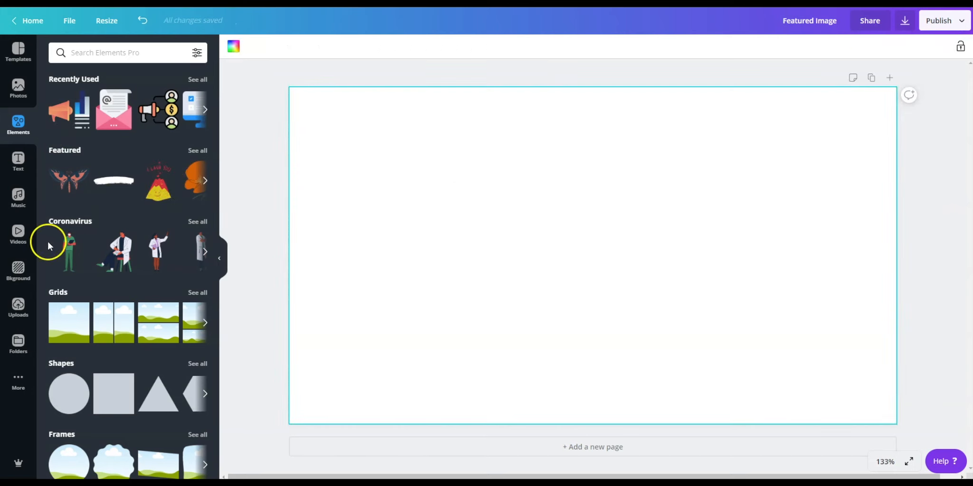
Browse the stock video categories, search the videos for "food", and check which of the resulting clips are free
click(18, 233)
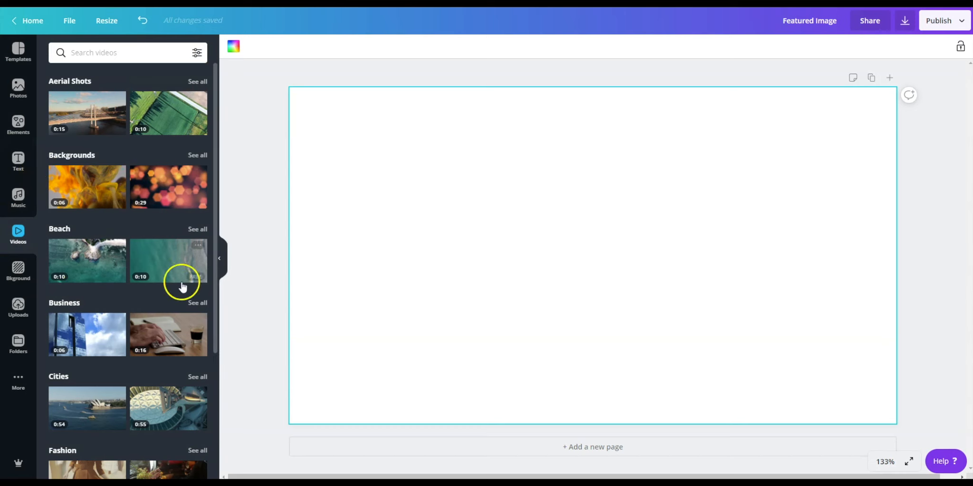
scroll(119, 333, down, 3)
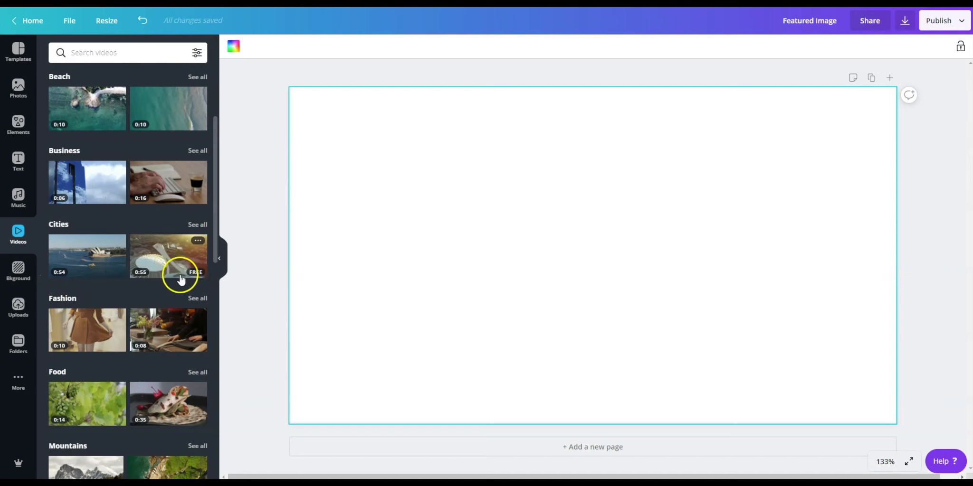
scroll(167, 280, up, 3)
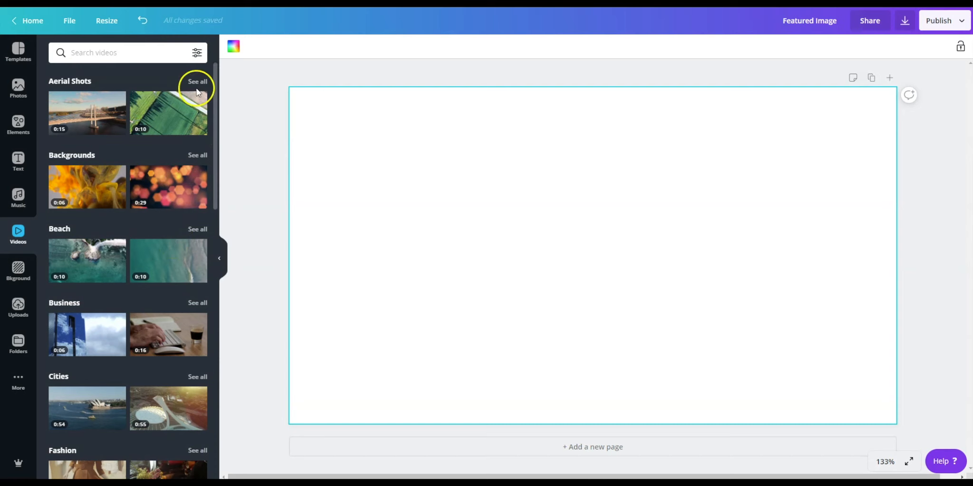
scroll(123, 233, down, 7)
scroll(119, 285, down, 1)
scroll(95, 190, up, 2)
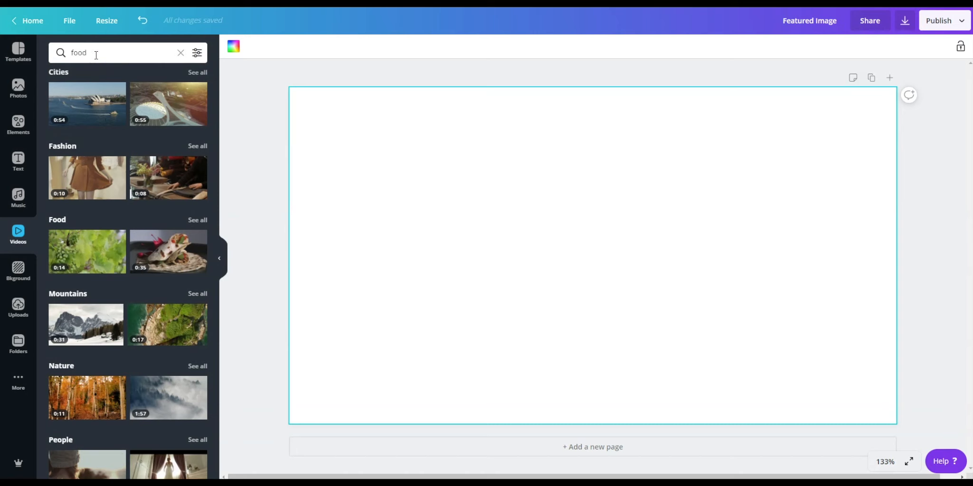
key(Return)
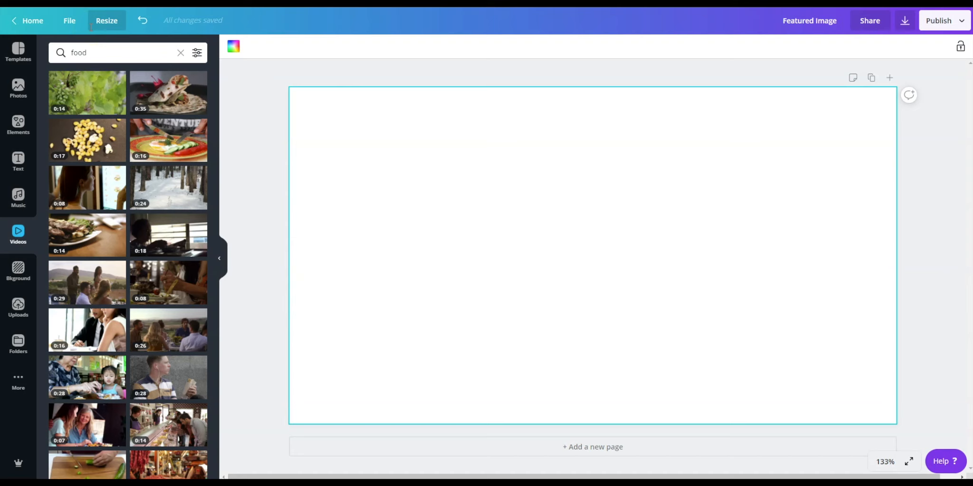
mouse_move(109, 212)
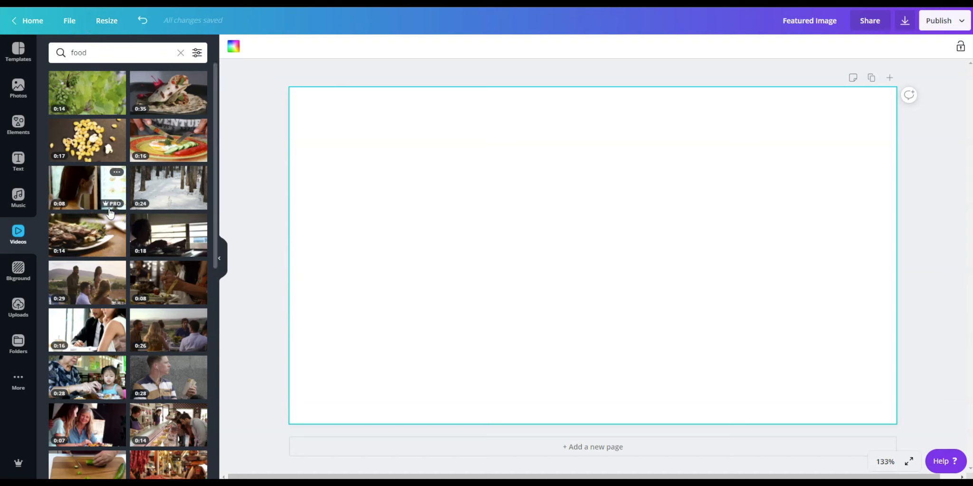
click(116, 268)
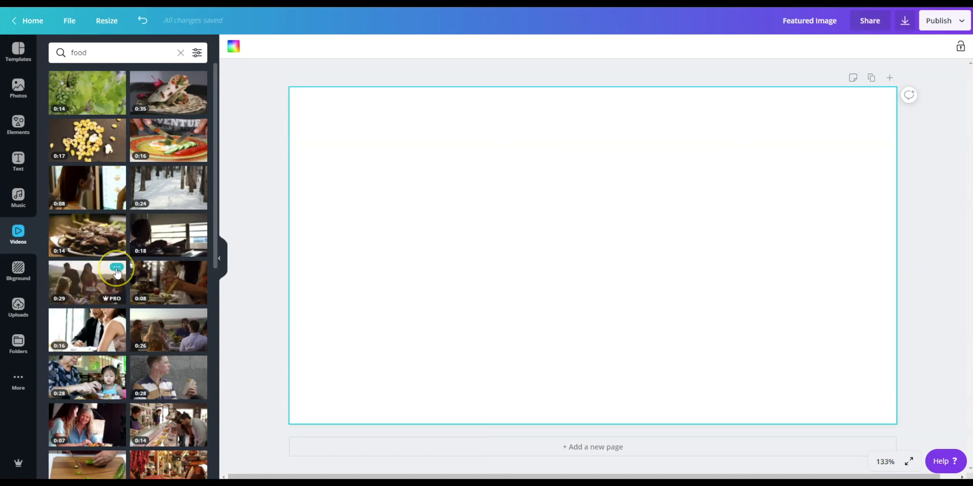
mouse_move(103, 146)
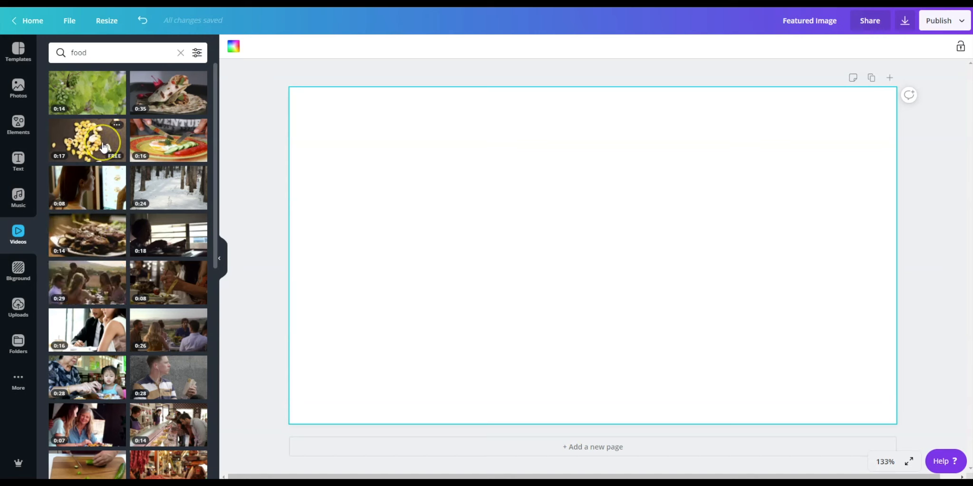
Add the clip of the fried egg and vegetable plate to the page and delete the leftover SITE.COM text
click(161, 145)
mouse_move(372, 388)
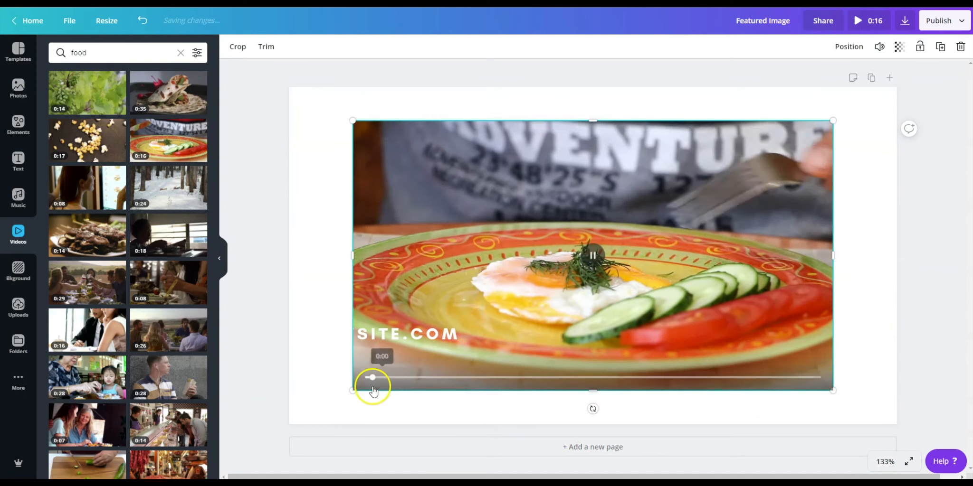
click(397, 334)
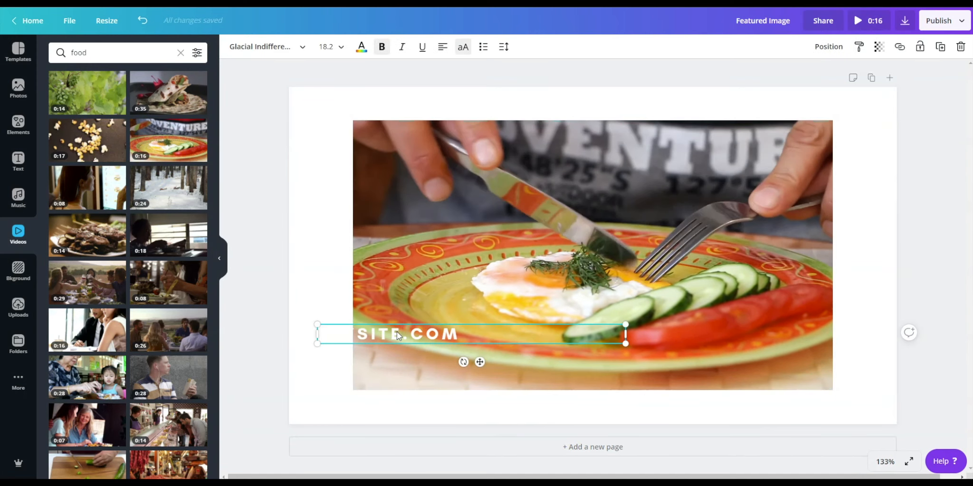
key(Delete)
Enlarge the fried egg clip until it fills the whole page, and play the design preview once
click(396, 317)
drag(357, 391, 288, 425)
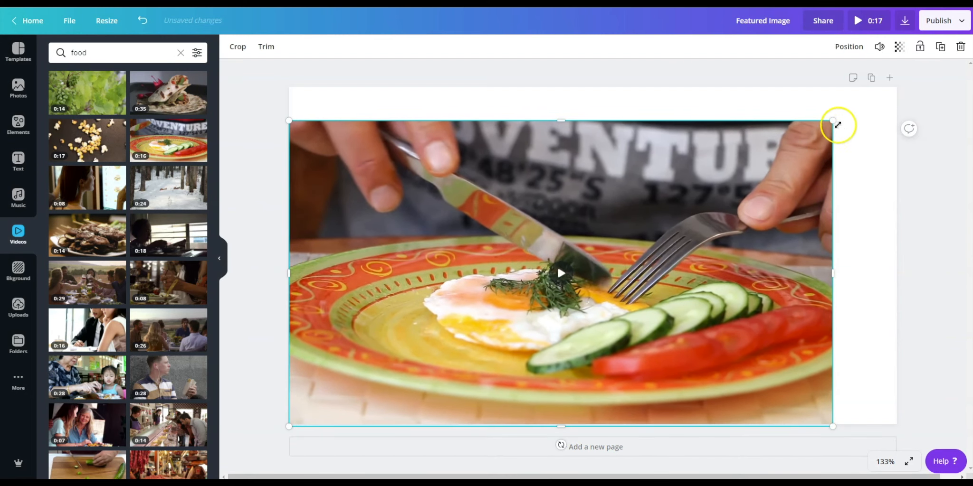
drag(838, 124, 901, 82)
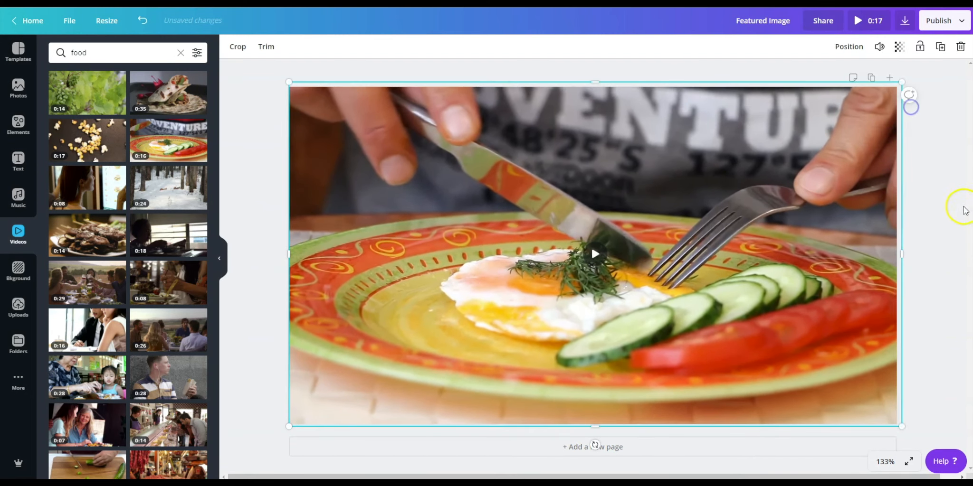
click(535, 258)
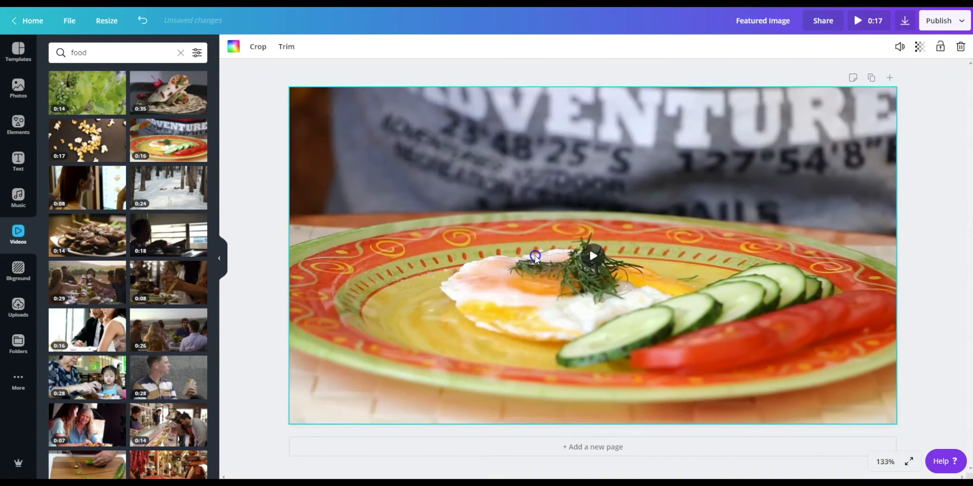
click(855, 20)
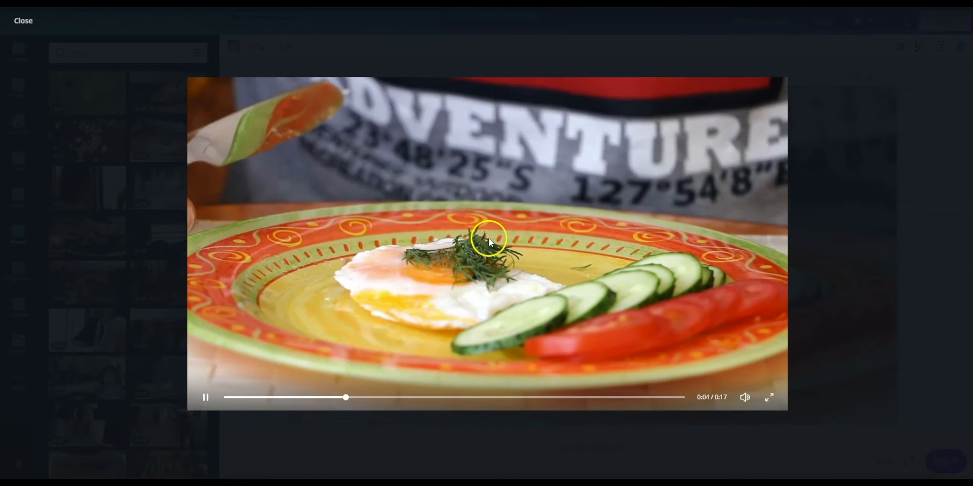
click(22, 21)
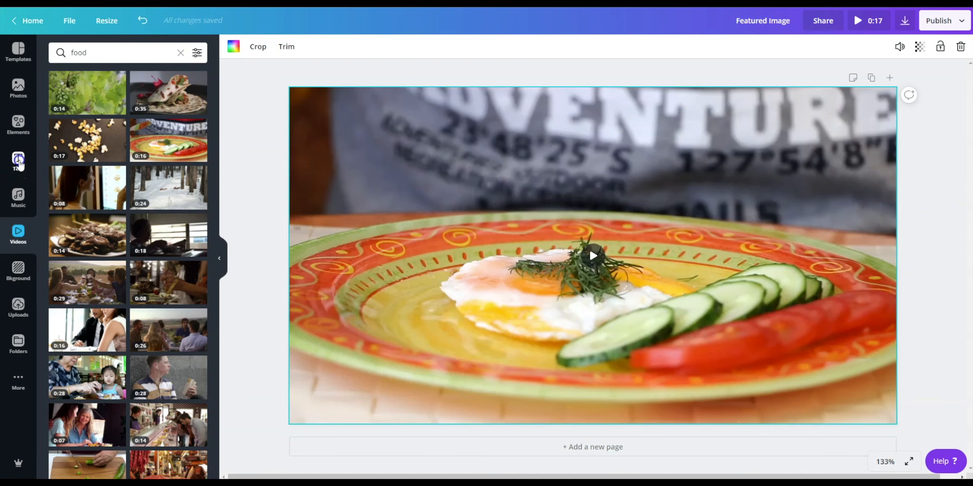
Add the "Cue the confetti" text combination over the video
click(18, 160)
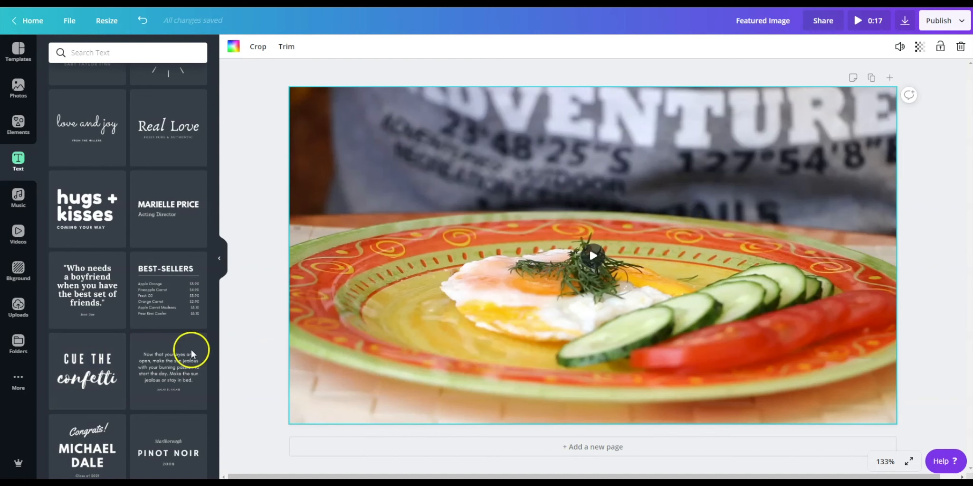
click(104, 357)
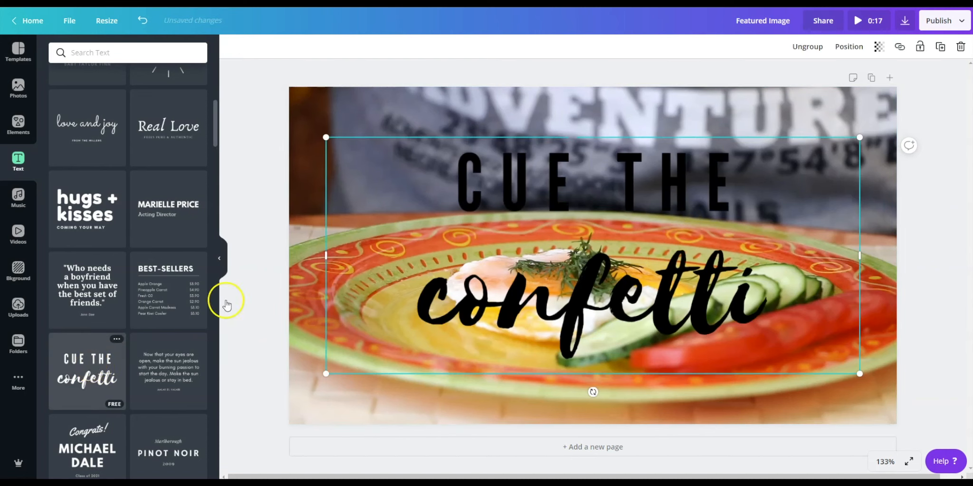
Colour both the "confetti" and "CUE THE" text lines white
click(494, 174)
click(493, 174)
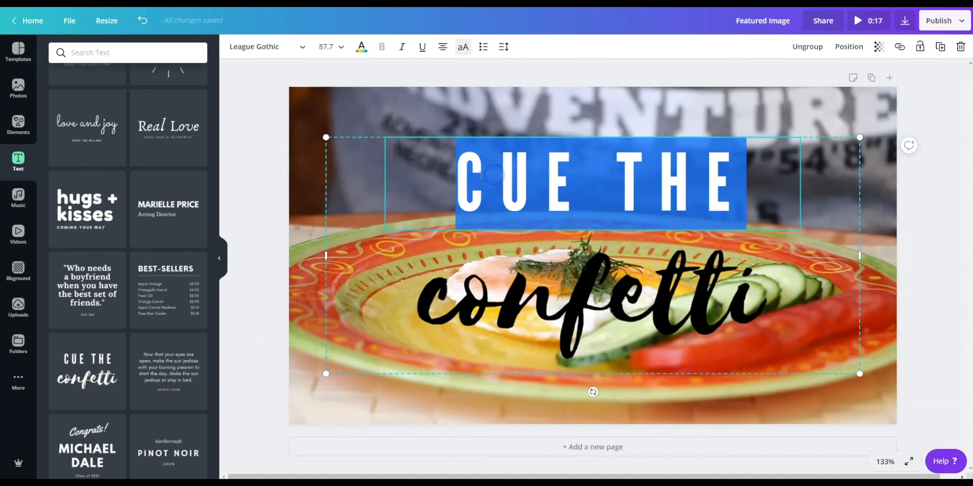
click(456, 170)
drag(462, 177, 781, 306)
click(789, 317)
click(363, 47)
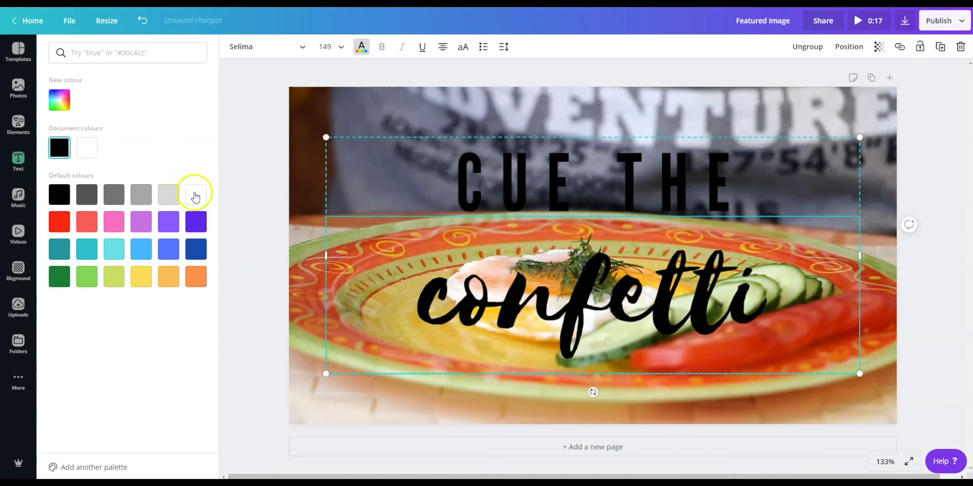
click(195, 194)
click(411, 182)
double_click(556, 173)
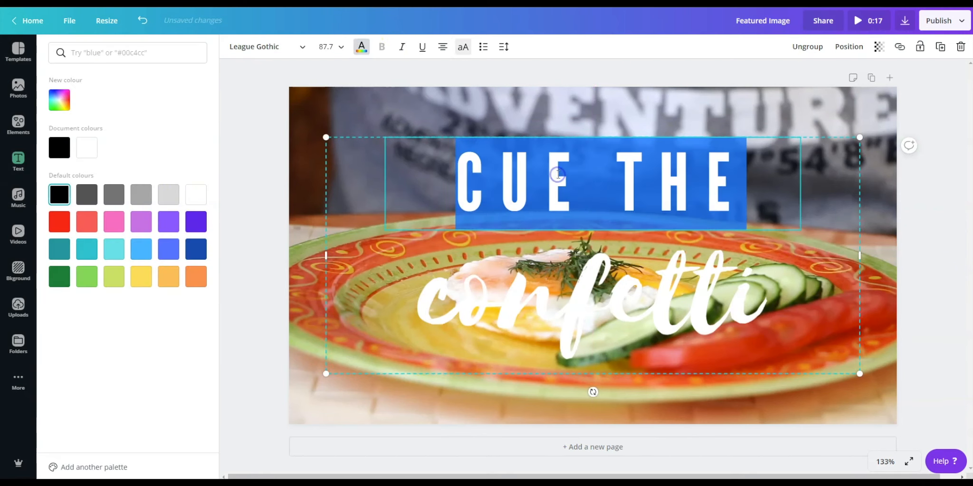
click(195, 194)
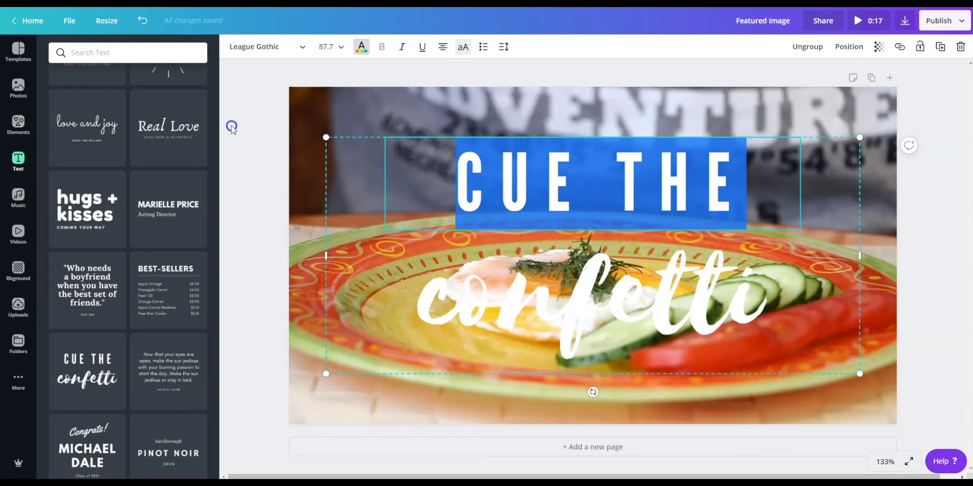
click(356, 108)
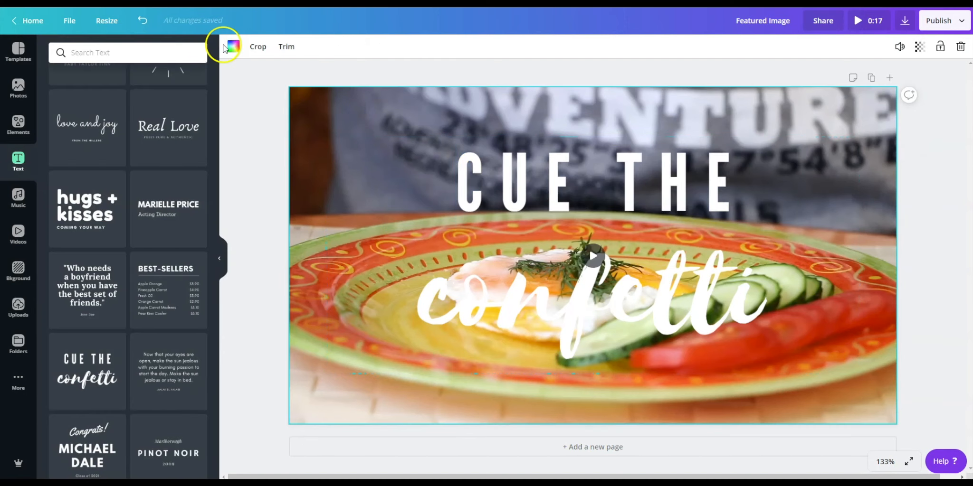
Try a purple and a light green colour as the page background
click(234, 46)
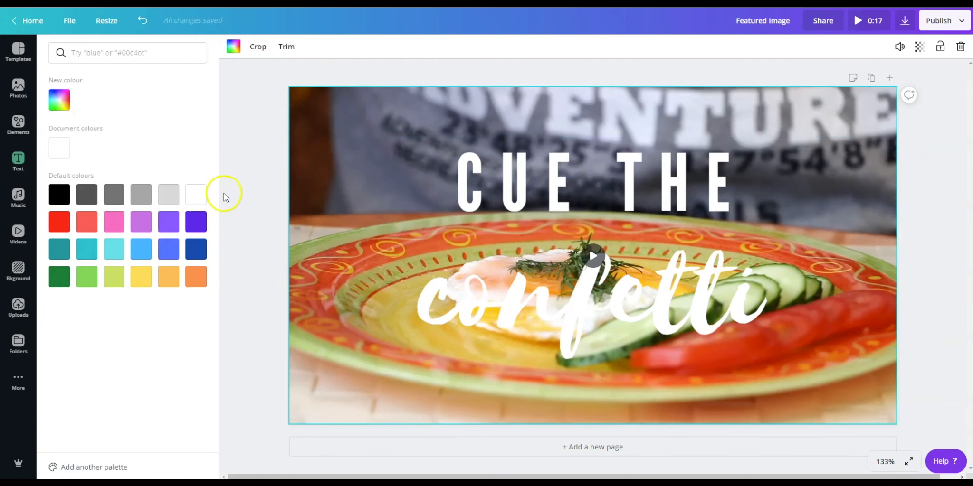
click(195, 221)
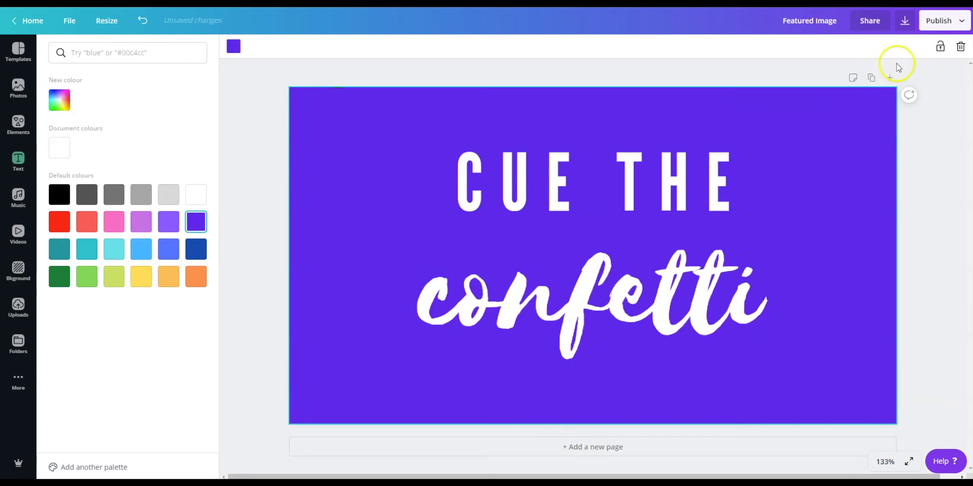
click(227, 46)
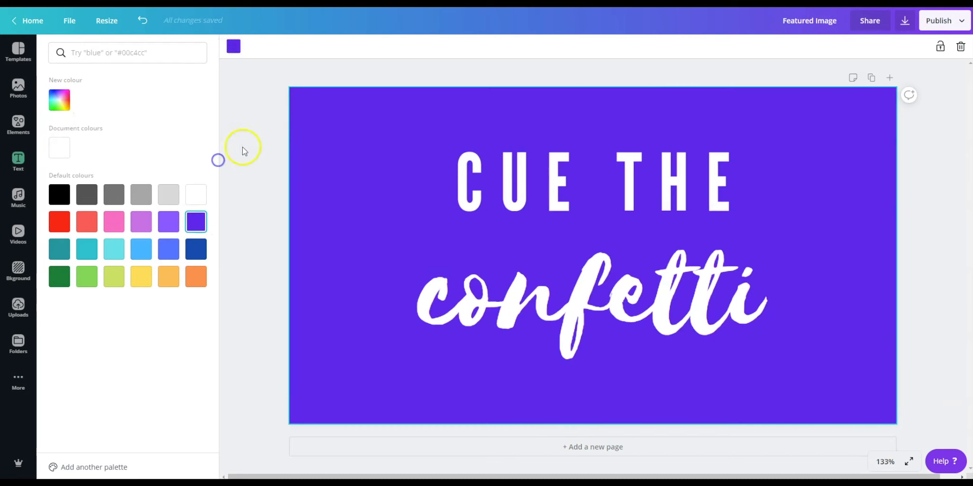
click(168, 196)
click(187, 220)
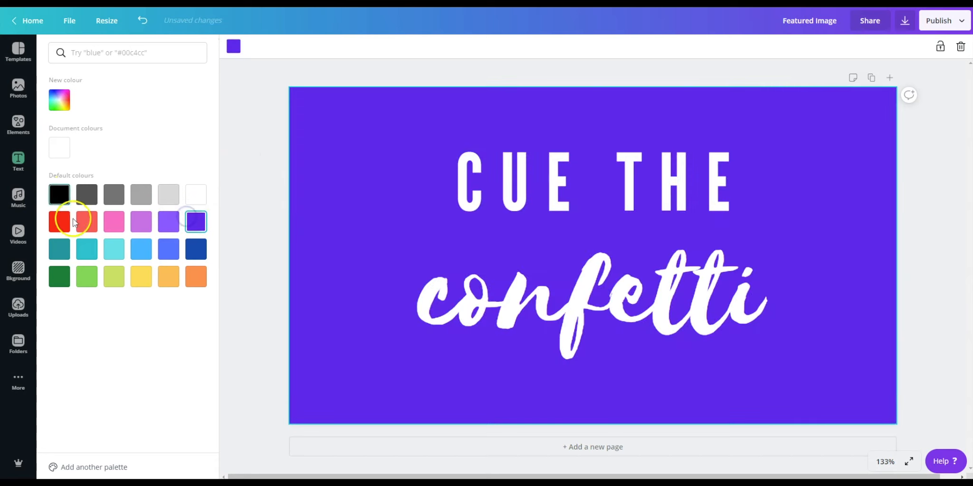
click(86, 276)
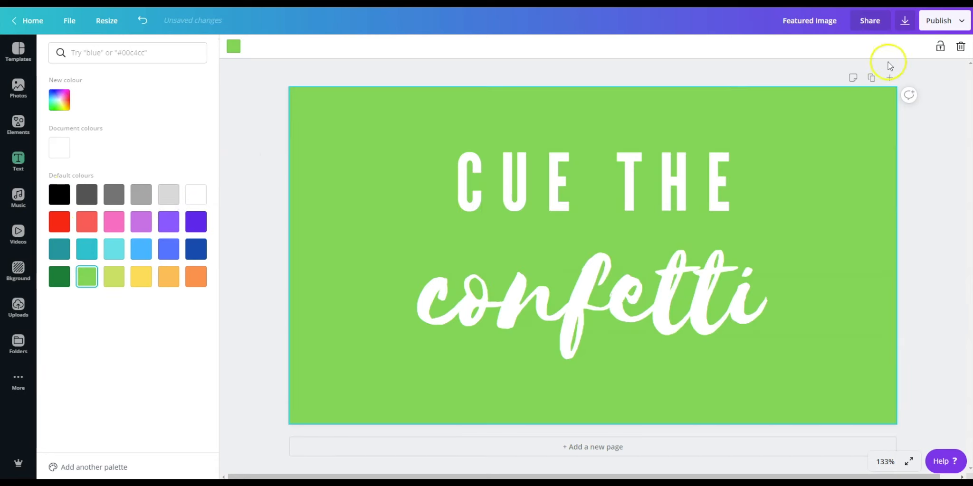
Undo the background colour changes to restore the food video behind the text
key(ctrl+z)
key(ctrl+z)
key(ctrl+z)
key(ctrl+z)
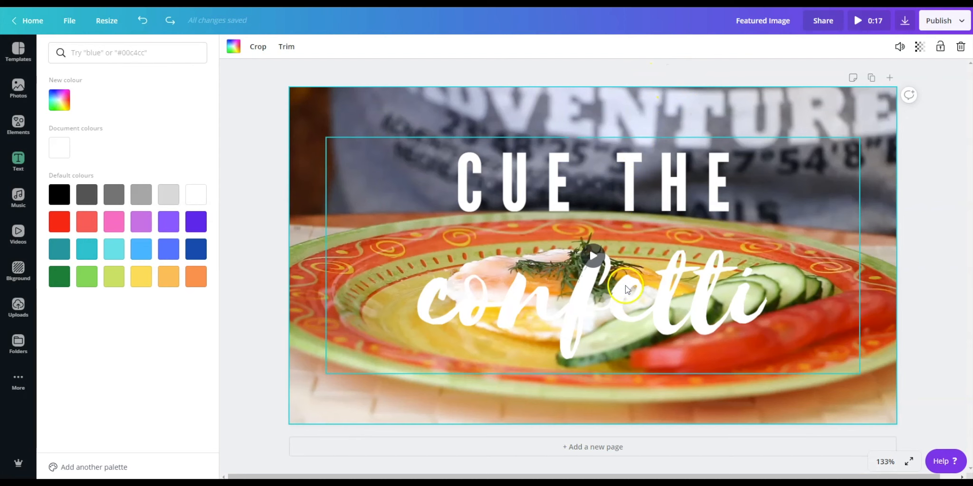
click(604, 244)
click(648, 113)
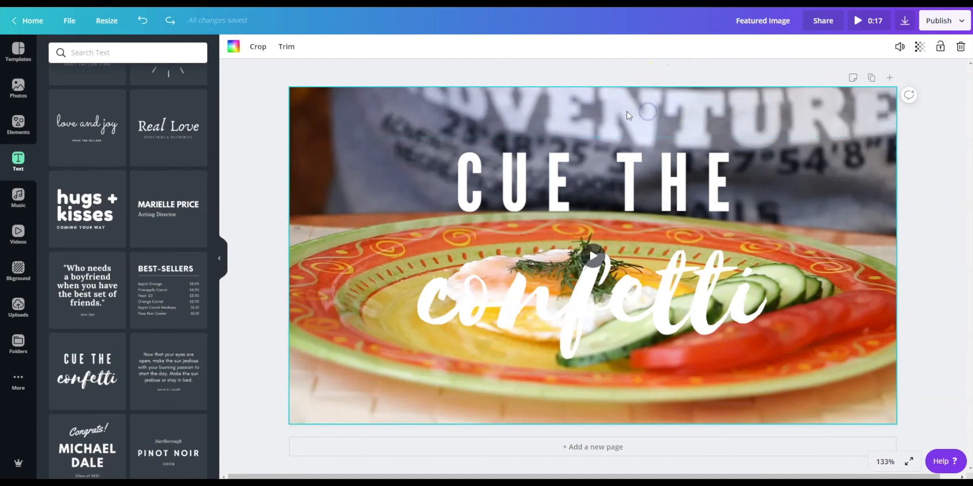
double_click(303, 102)
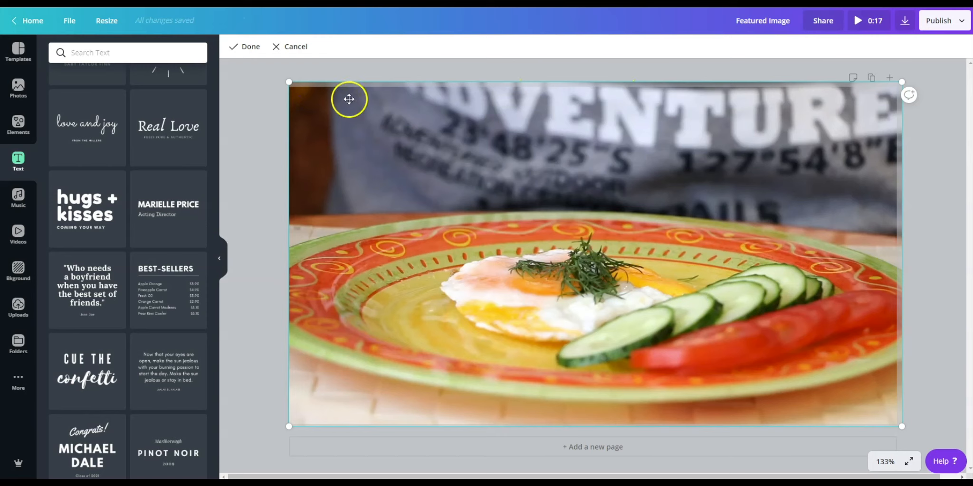
click(247, 109)
Set the transparency of the background food video to 46
click(691, 116)
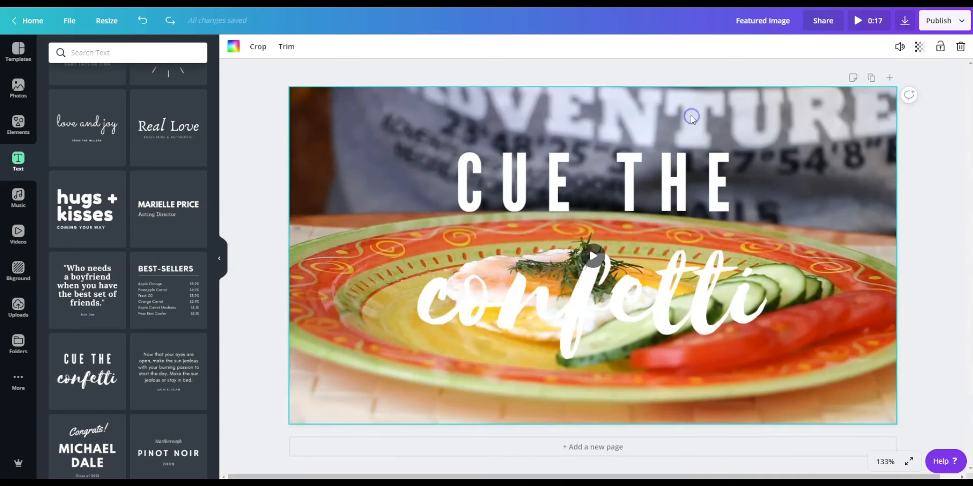
click(918, 46)
drag(886, 76, 855, 74)
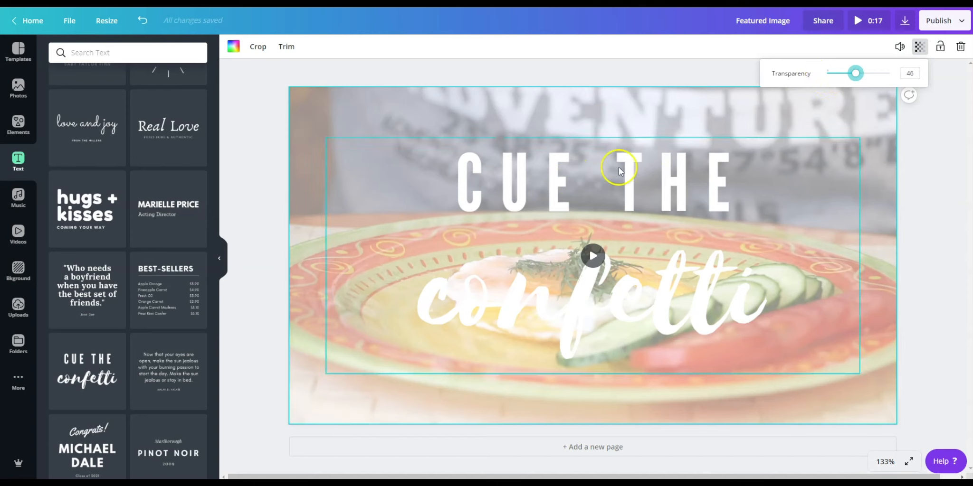
Colour both the "CUE THE" and "confetti" text lines black, and play the design preview
click(557, 188)
triple_click(556, 188)
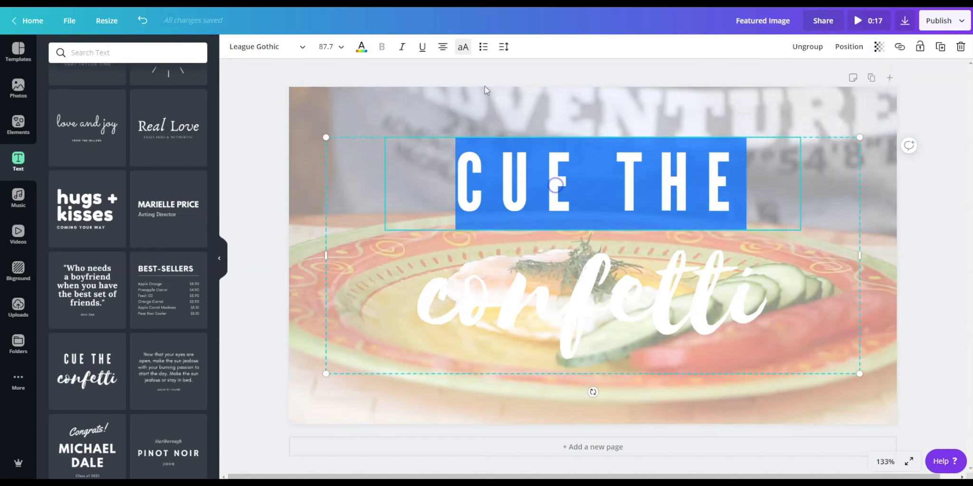
click(361, 46)
click(59, 194)
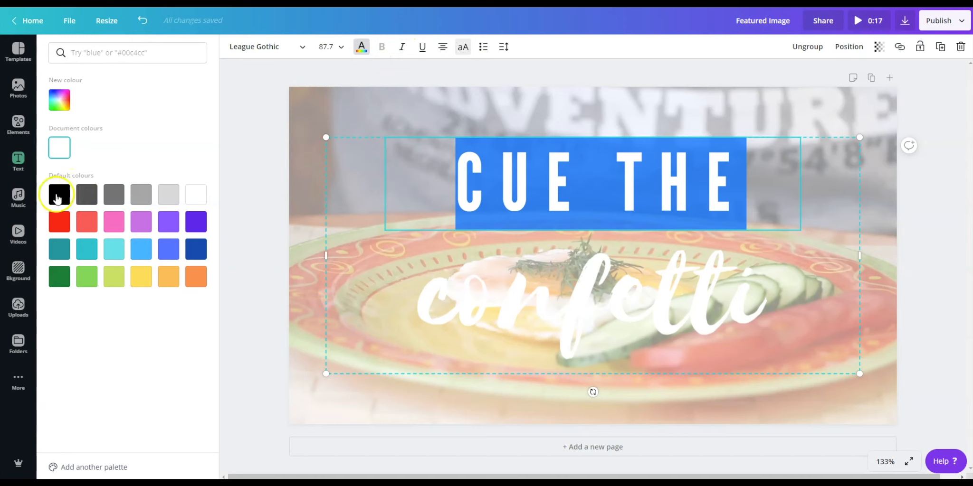
click(523, 291)
double_click(522, 291)
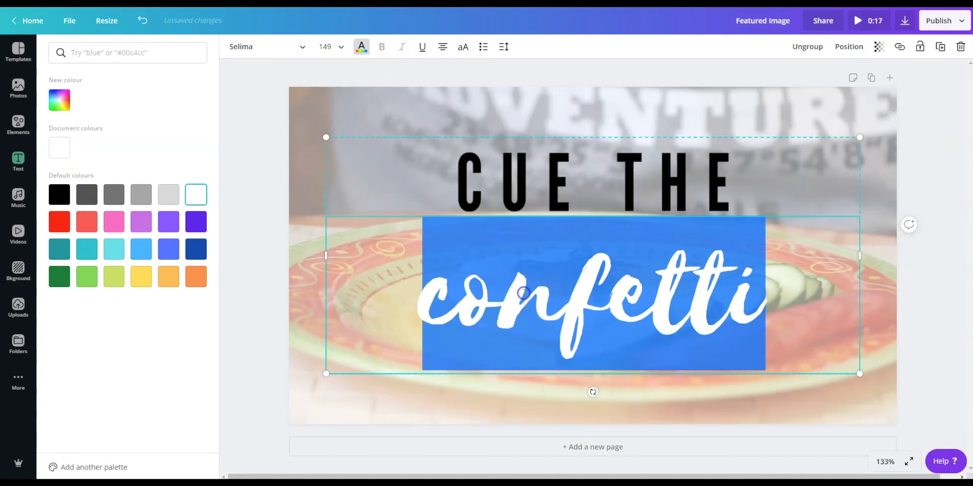
click(58, 196)
click(727, 79)
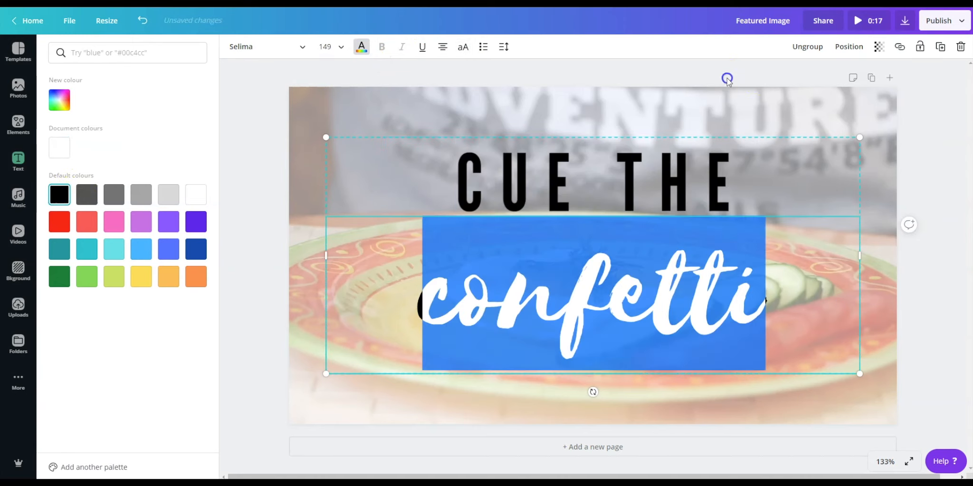
click(880, 138)
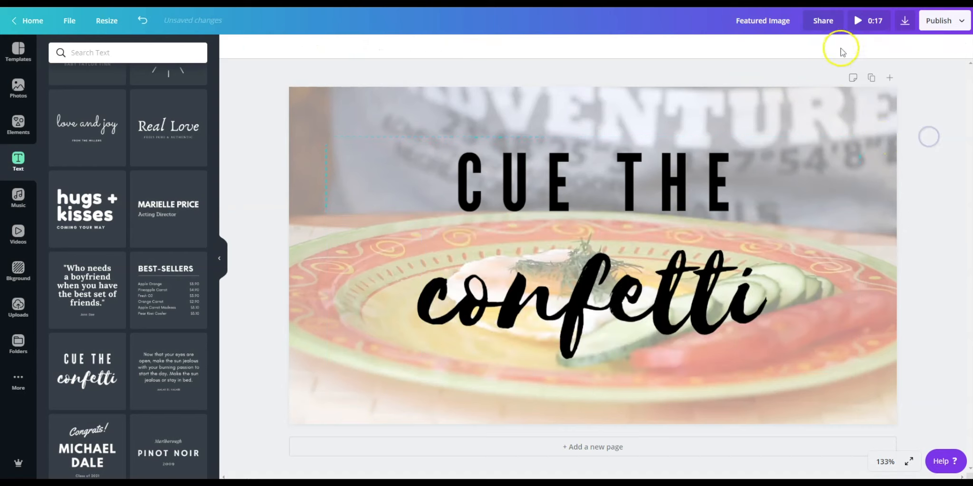
click(859, 24)
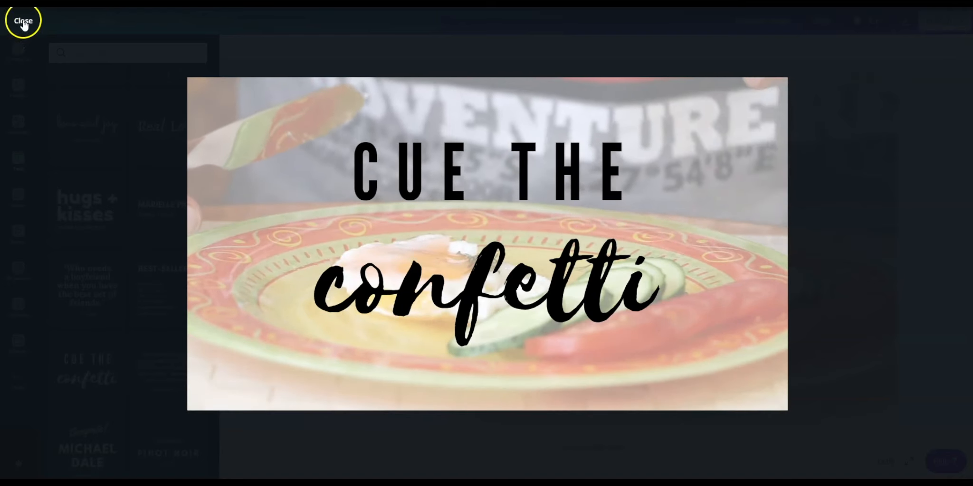
click(23, 21)
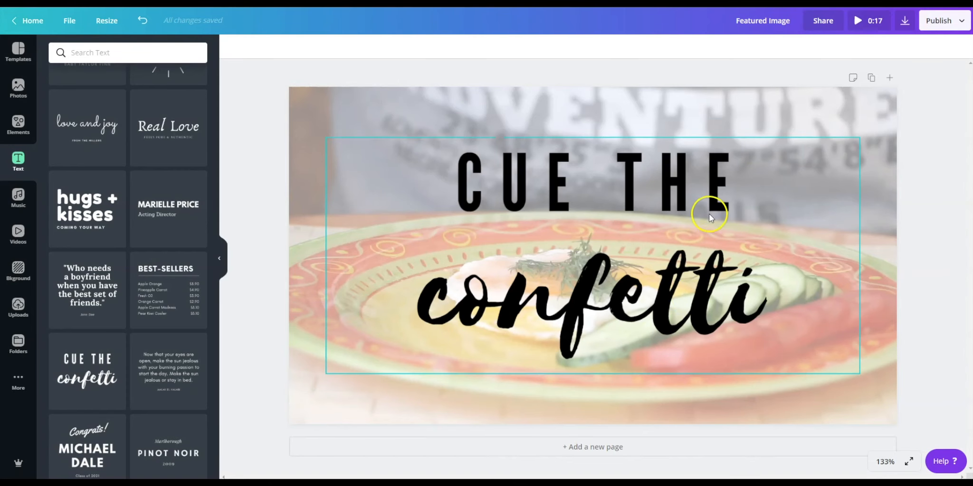
click(966, 27)
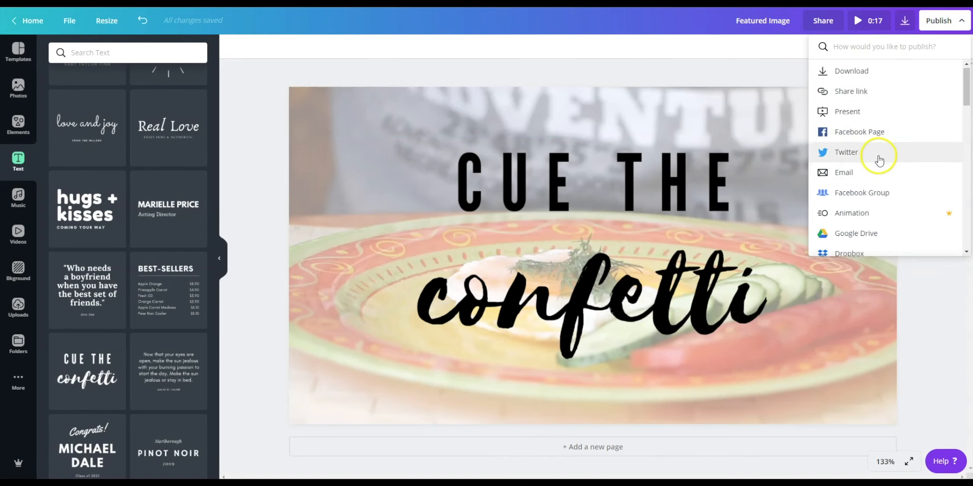
scroll(878, 143, down, 2)
click(864, 100)
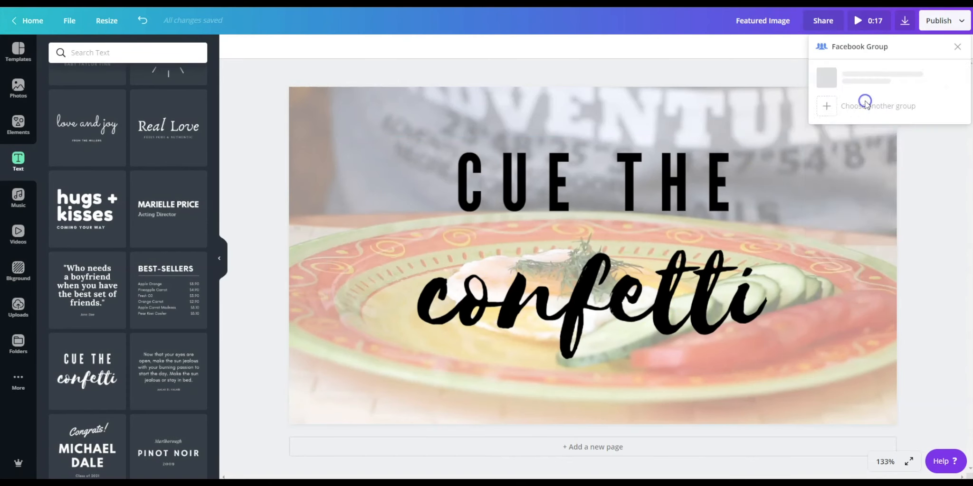
click(957, 47)
Download the design as an animation in the Breathe style and Movie (MP4) format
click(905, 20)
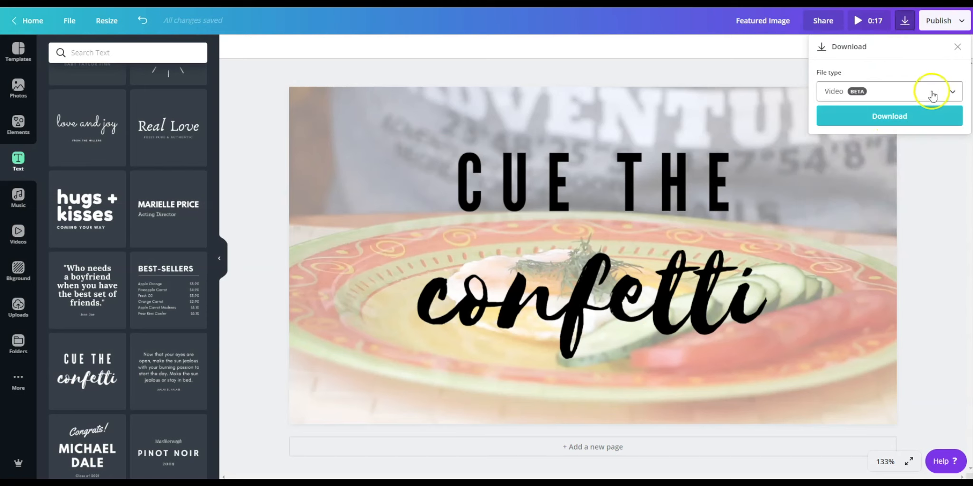
click(943, 21)
click(881, 216)
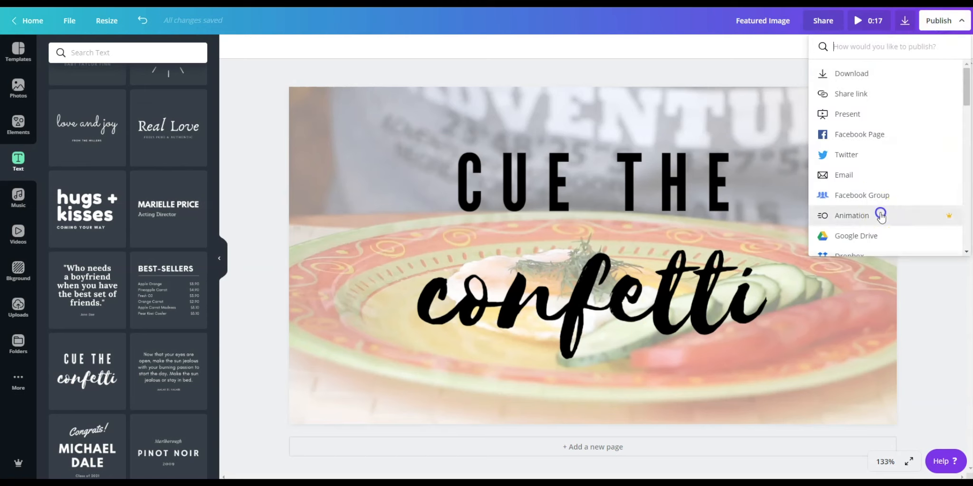
click(897, 219)
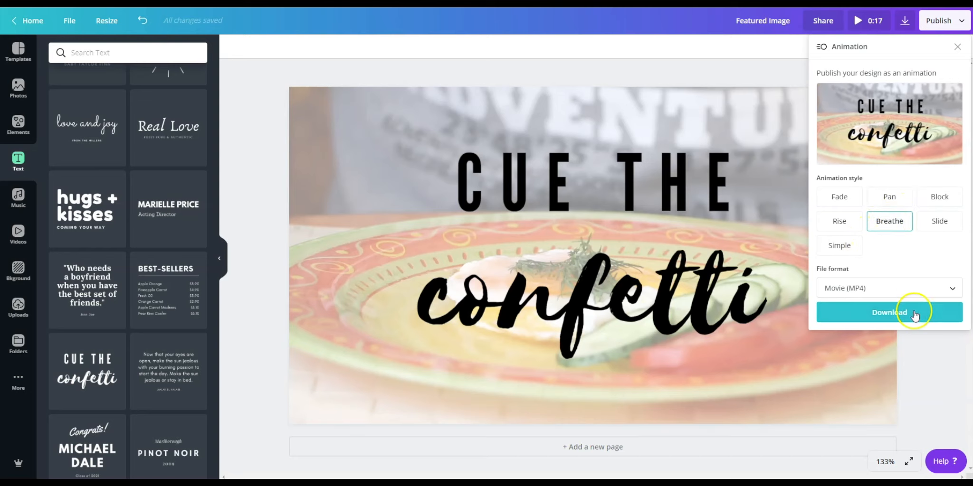
click(897, 312)
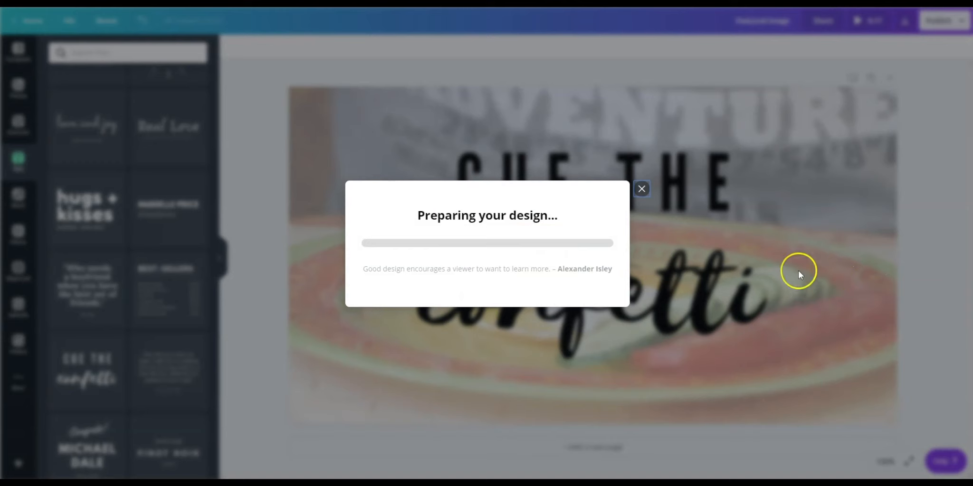
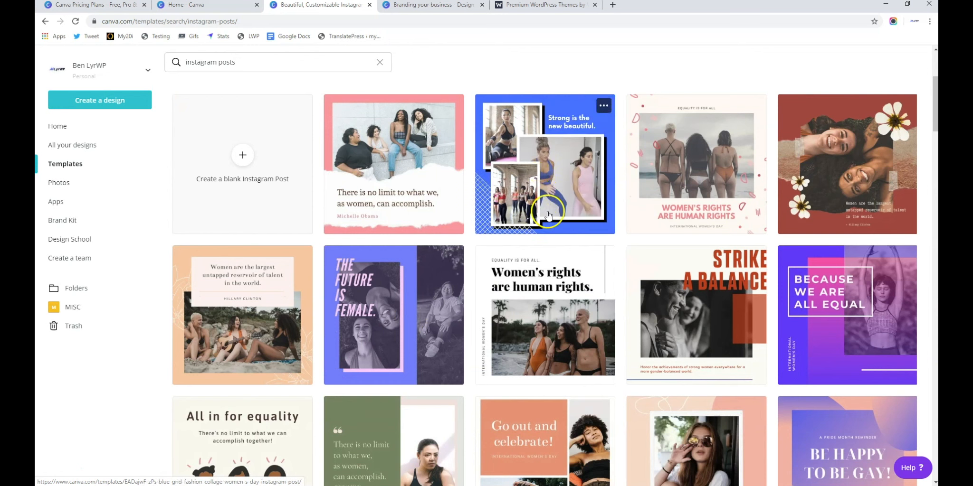
Create a design from the Blue Grid Fashion Collage Women's Day Instagram Post template and select its upper photo
click(549, 182)
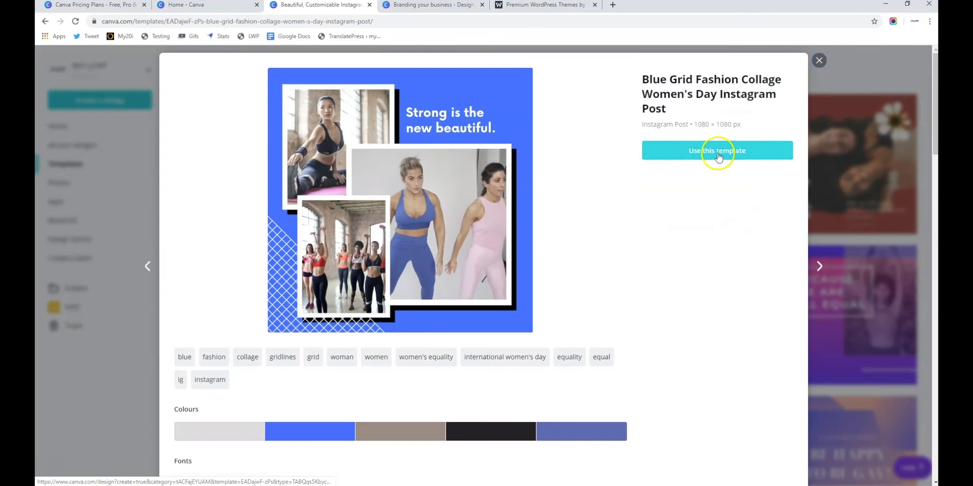
click(717, 154)
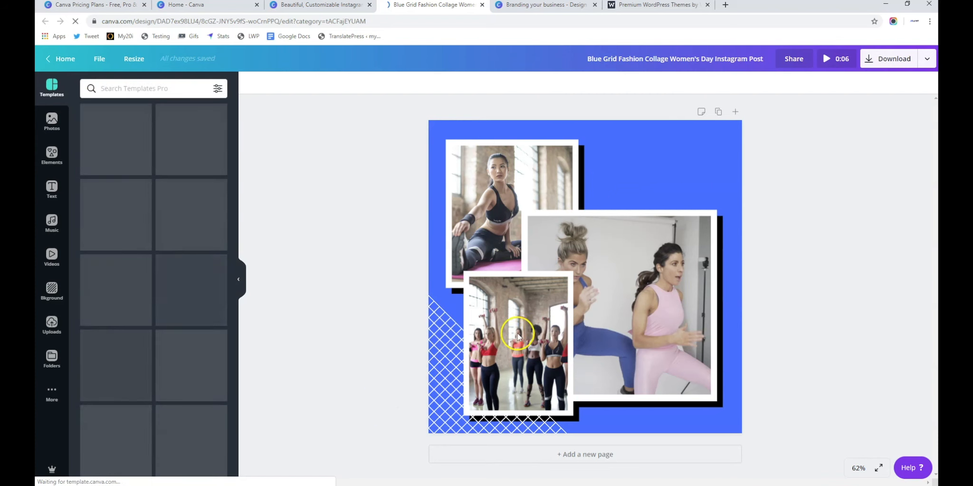
click(625, 283)
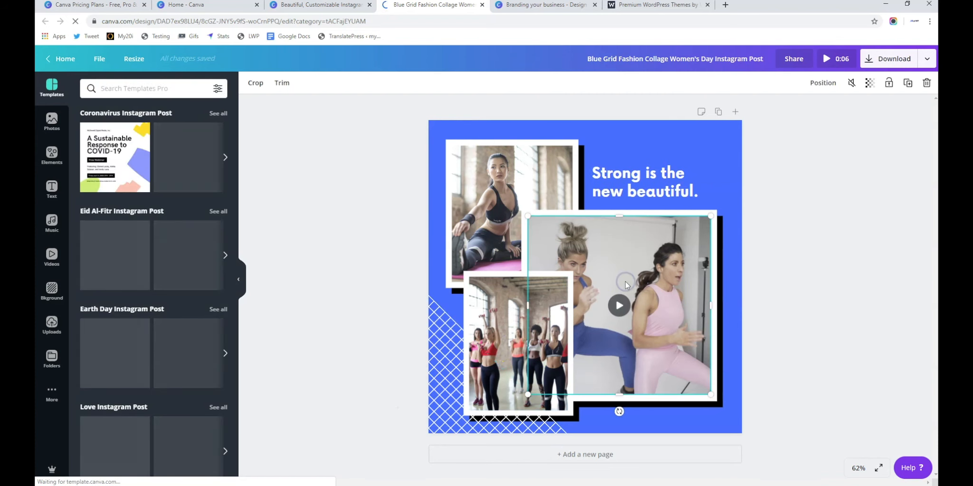
click(511, 185)
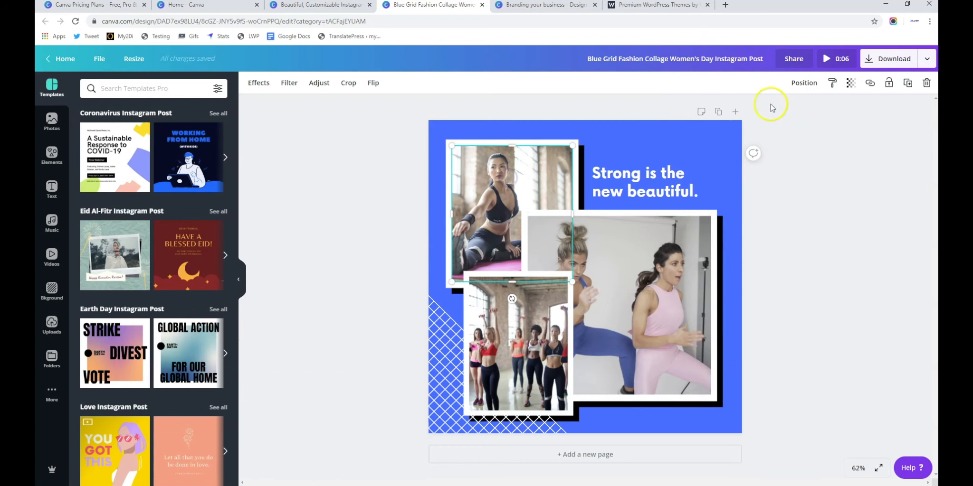
Play the Instagram post preview to examine how its video and photos appear together, and close it
click(829, 59)
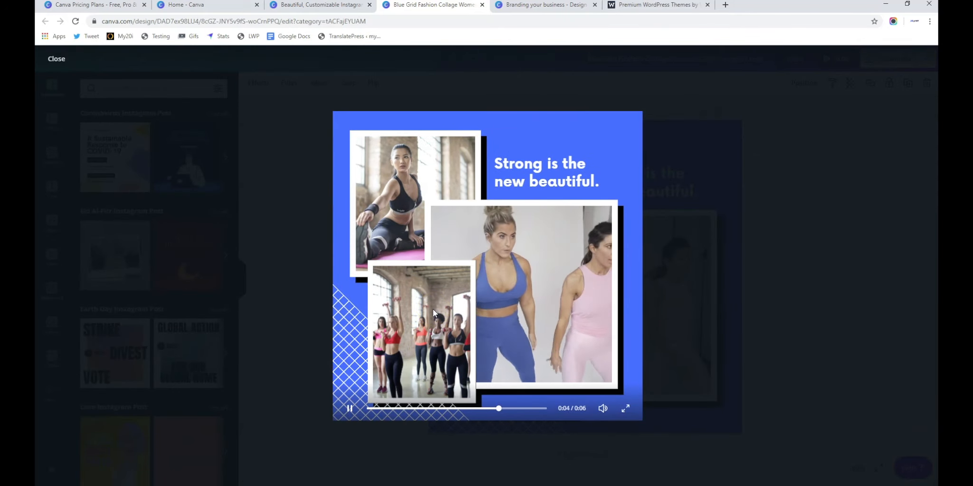
click(551, 179)
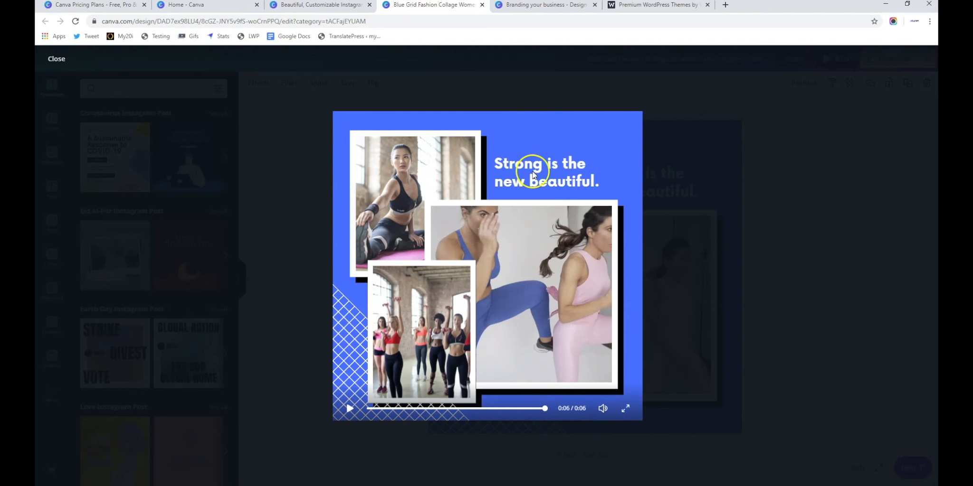
click(57, 58)
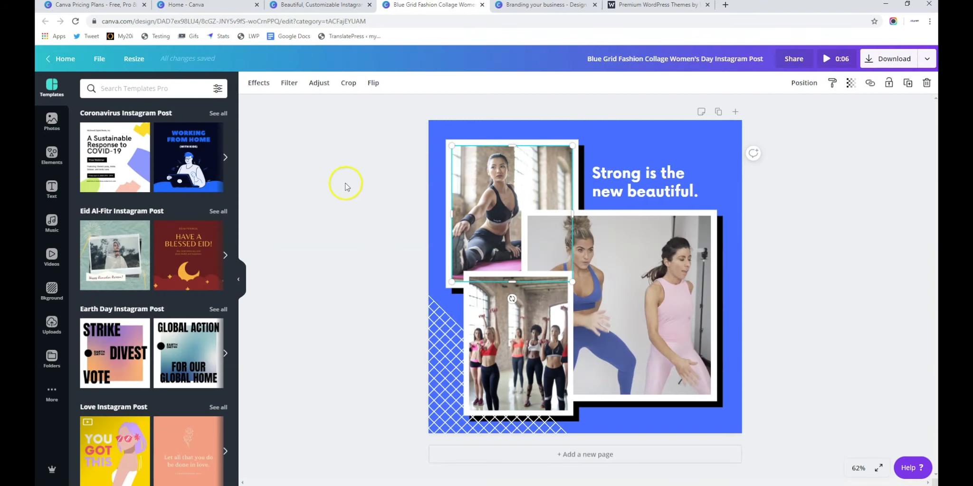
Rotate the white grid pattern in the lower-left corner of the post slightly clockwise
click(482, 203)
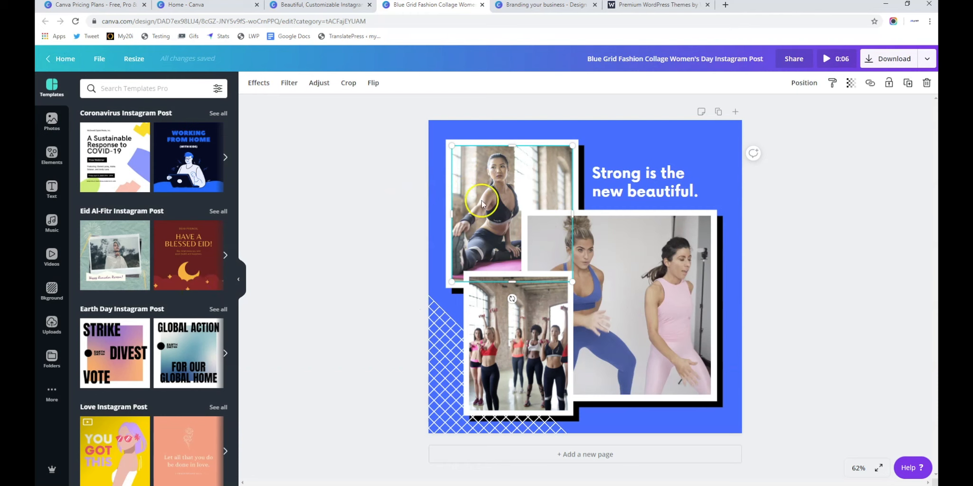
click(511, 346)
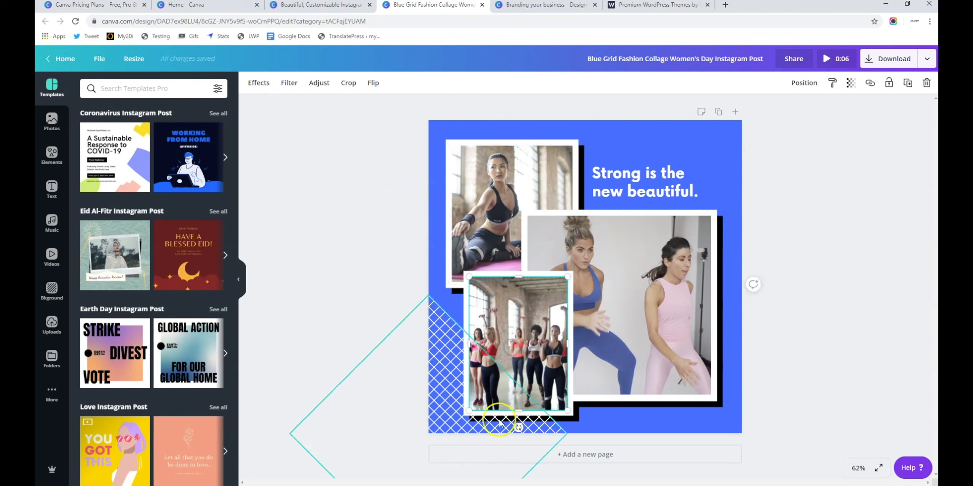
click(403, 326)
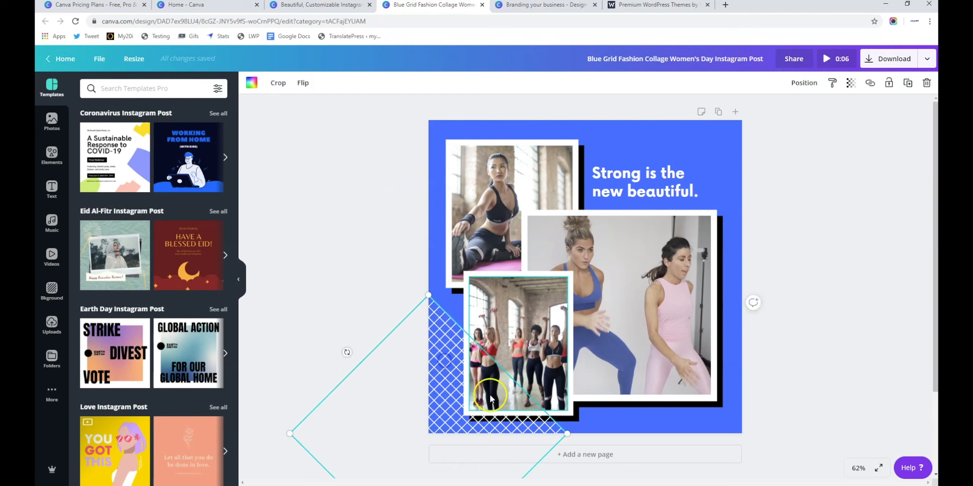
drag(348, 351, 378, 335)
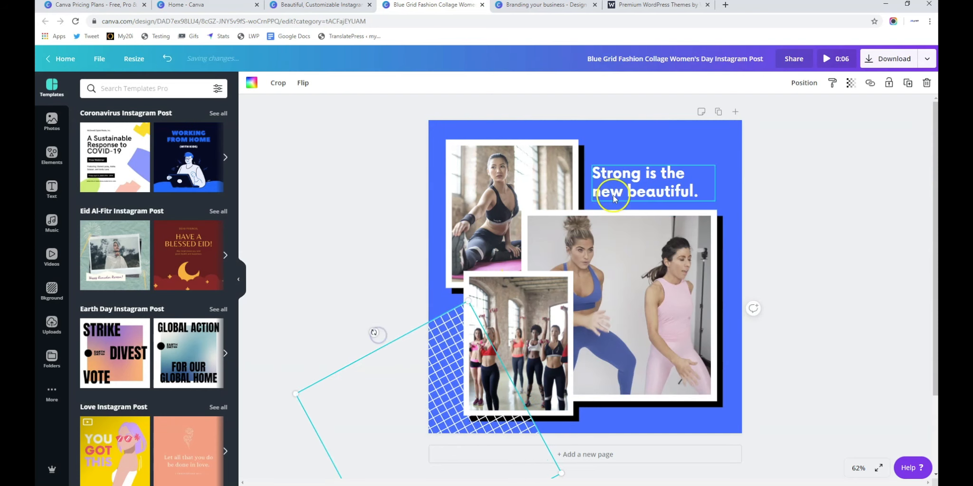
Change the post's background to deep purple and enlarge the "Strong is the new beautiful." heading to size 47.1
click(637, 185)
click(596, 135)
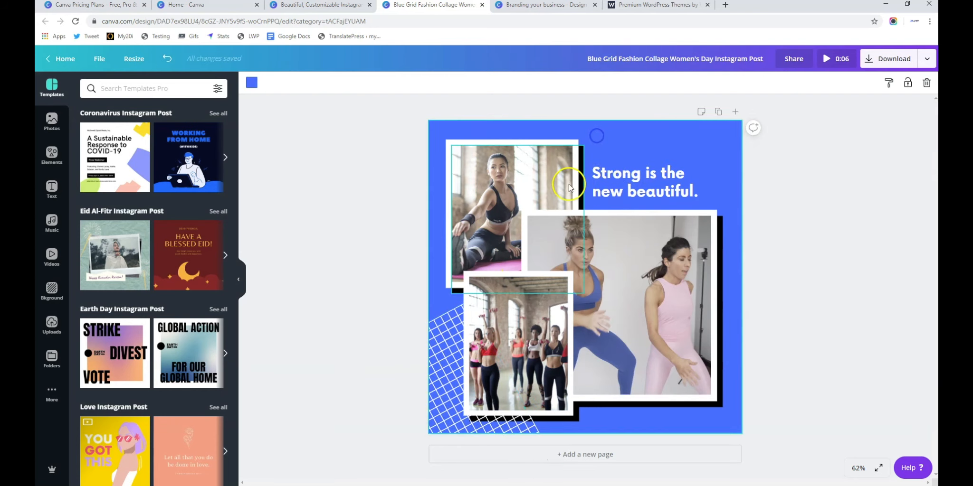
click(252, 83)
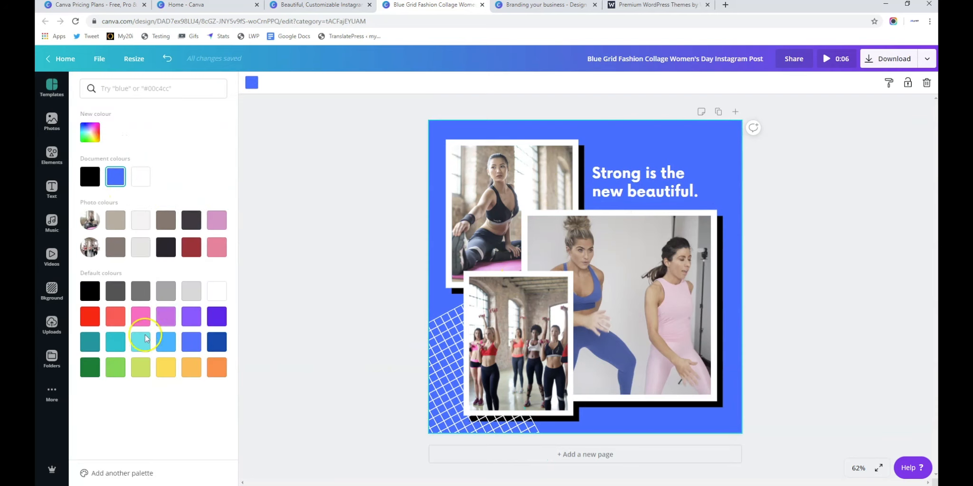
click(216, 317)
click(628, 184)
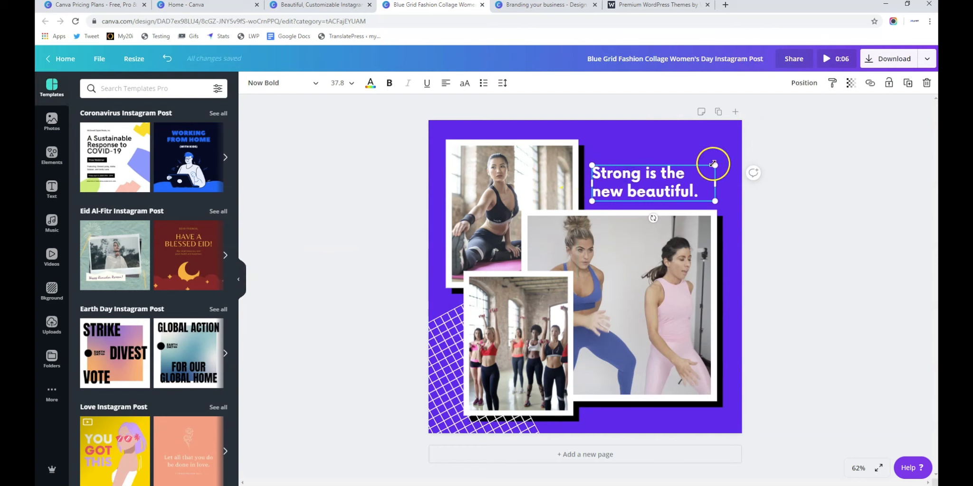
drag(716, 159, 746, 155)
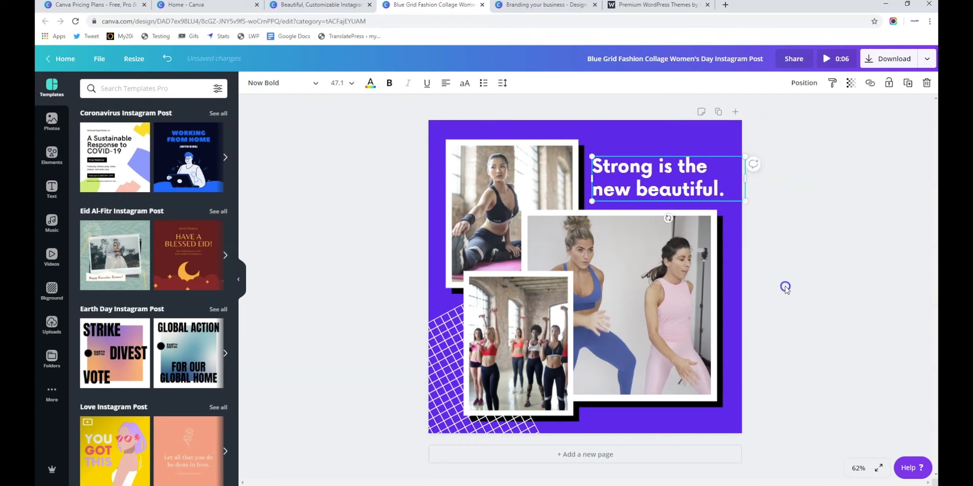
Search the videos for "food" and replace the large workout video with the 14-second clip of grilled skewers on a plate
click(649, 283)
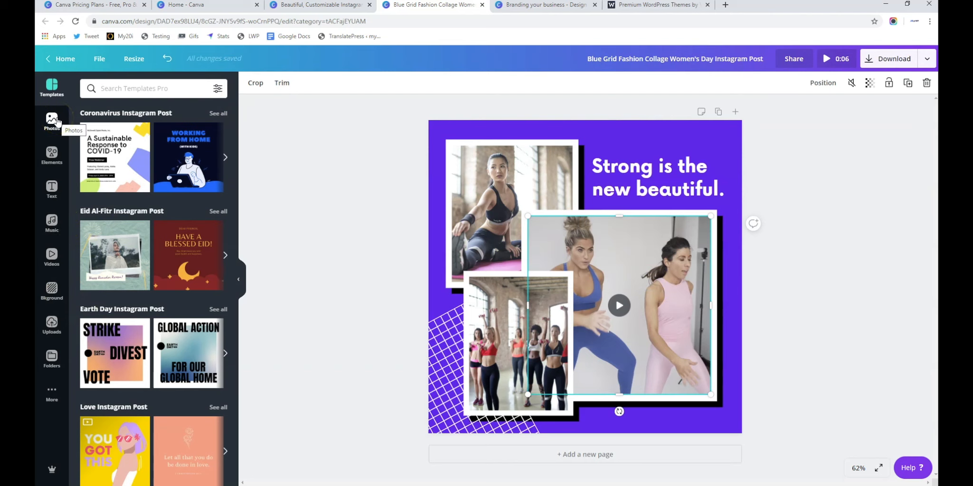
click(58, 256)
click(139, 88)
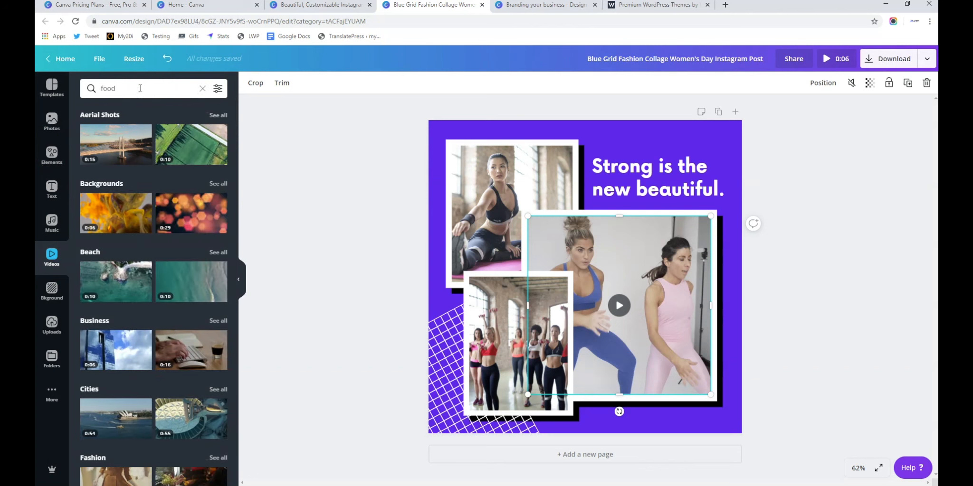
key(Return)
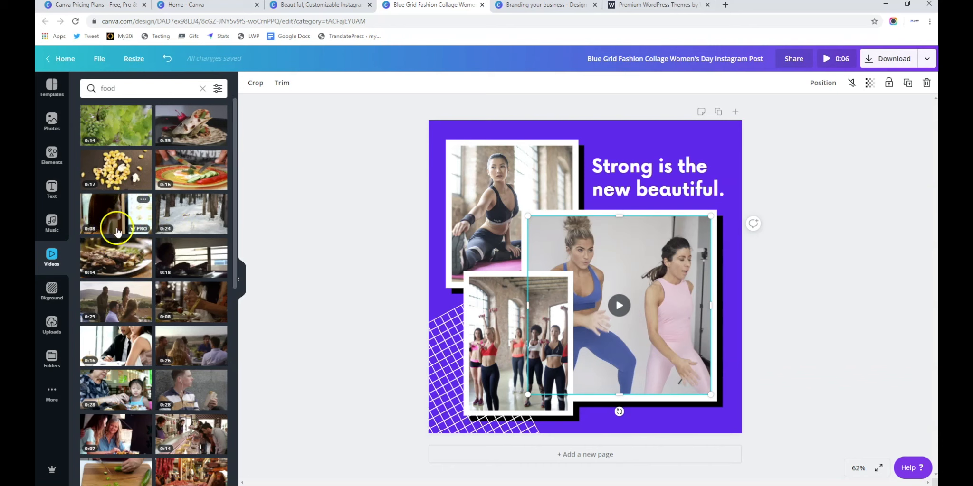
drag(116, 256, 635, 250)
click(853, 196)
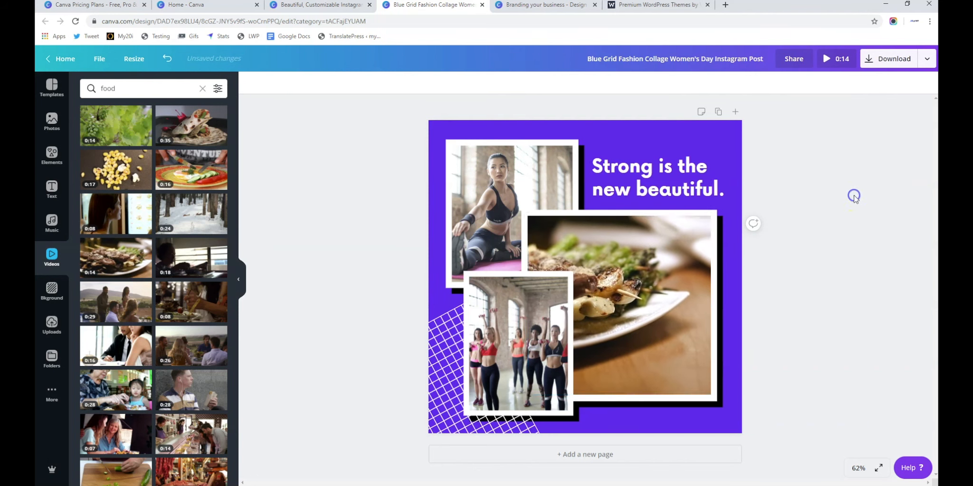
click(646, 255)
click(622, 313)
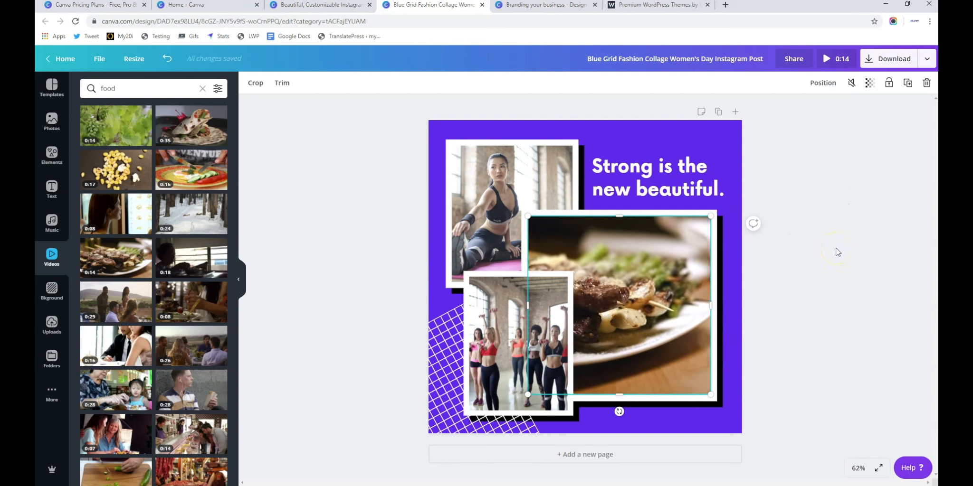
Search the photos for "food" and replace the upper workout photo with the dark image of chilli, guacamole and salsa bowls
click(509, 168)
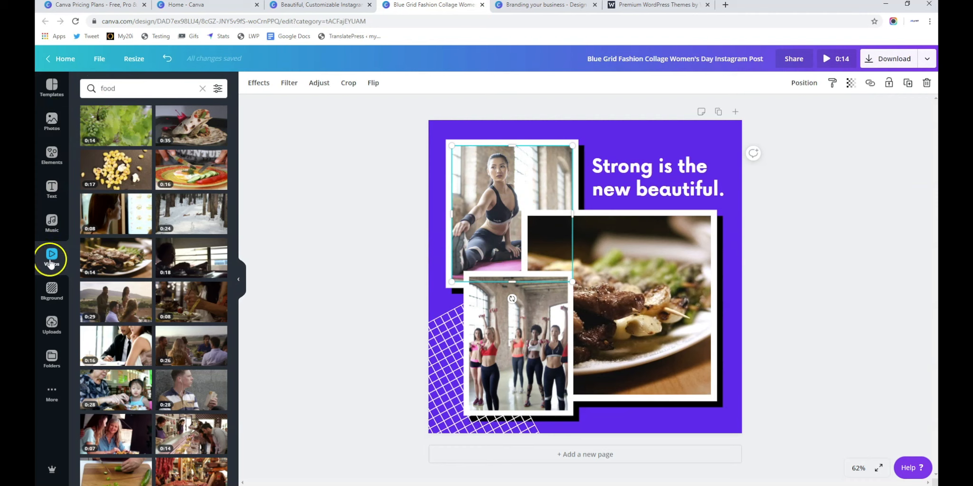
click(52, 120)
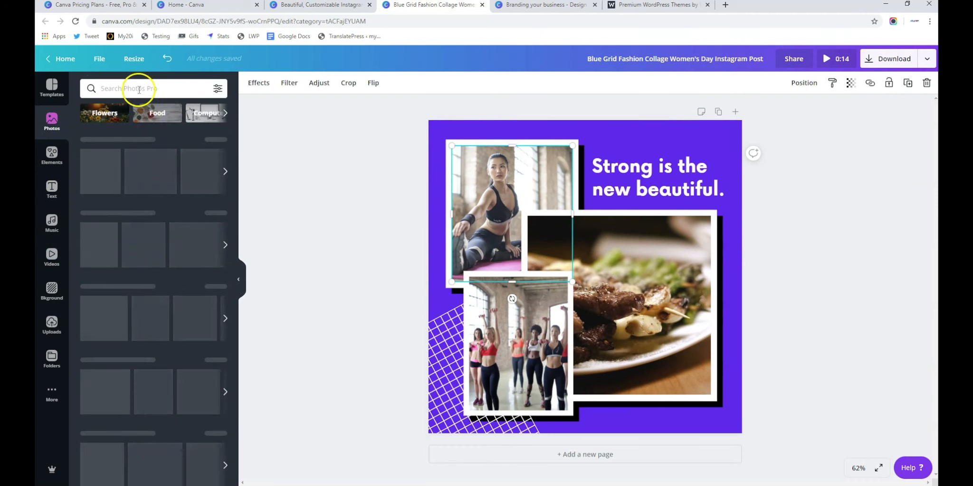
click(139, 89)
text(food)
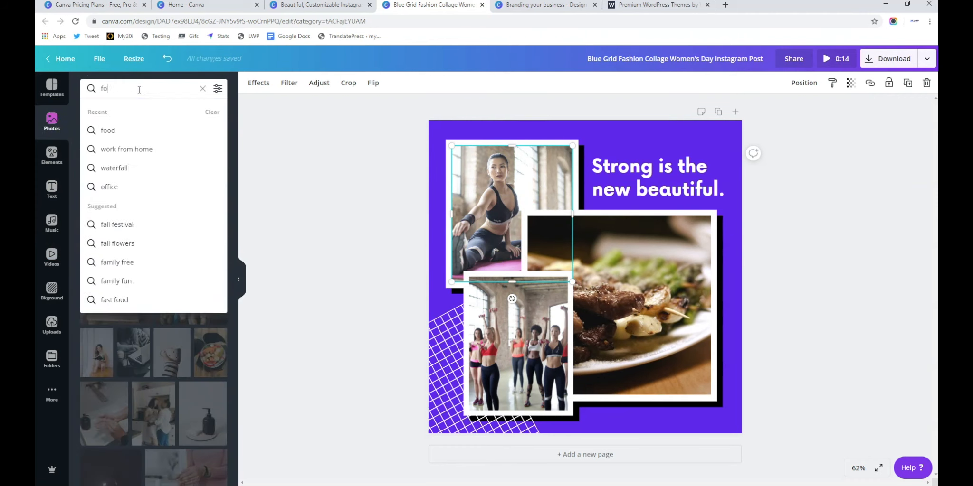
key(Return)
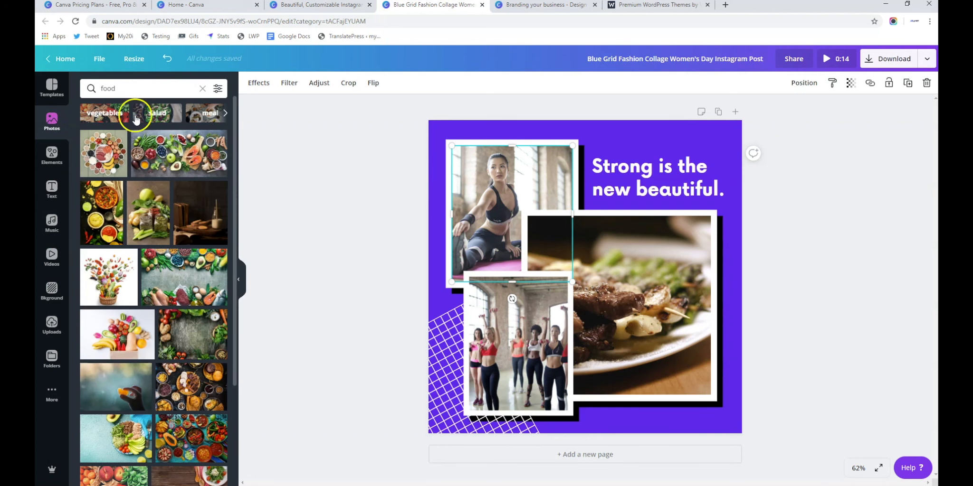
click(101, 212)
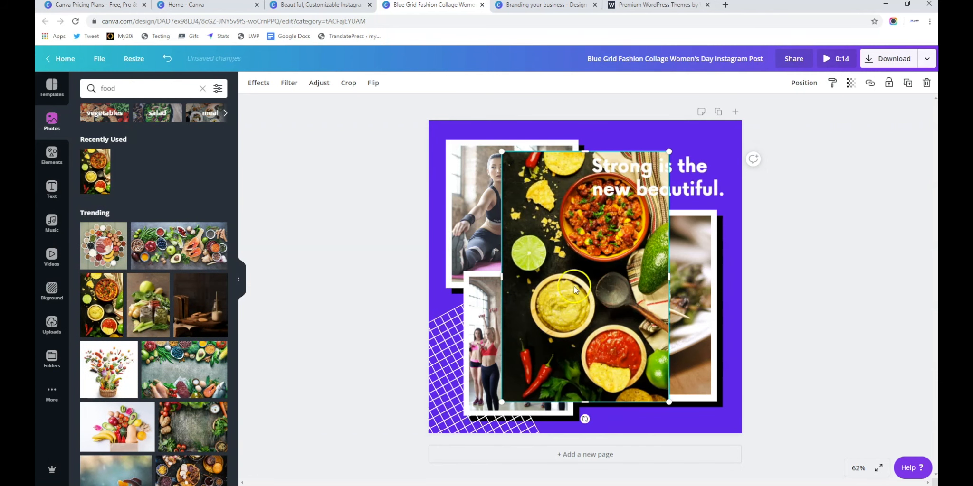
key(Delete)
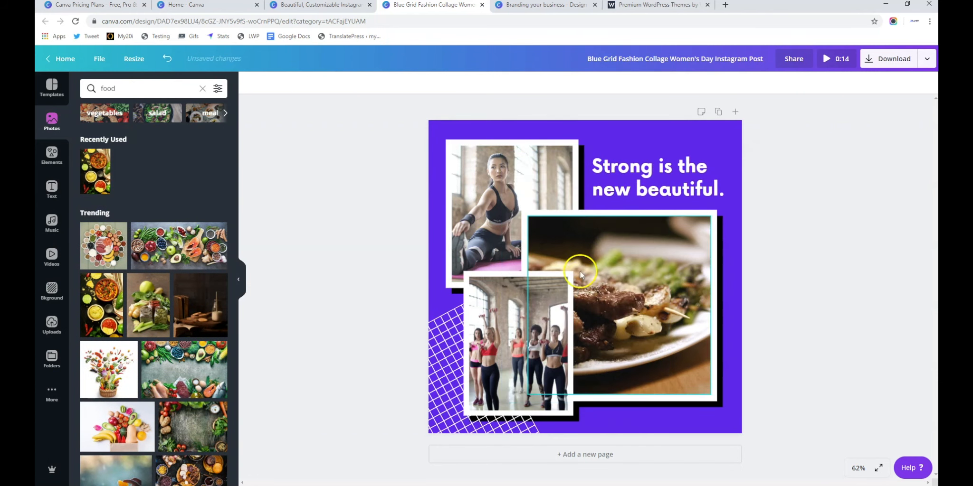
click(494, 174)
drag(94, 176, 488, 183)
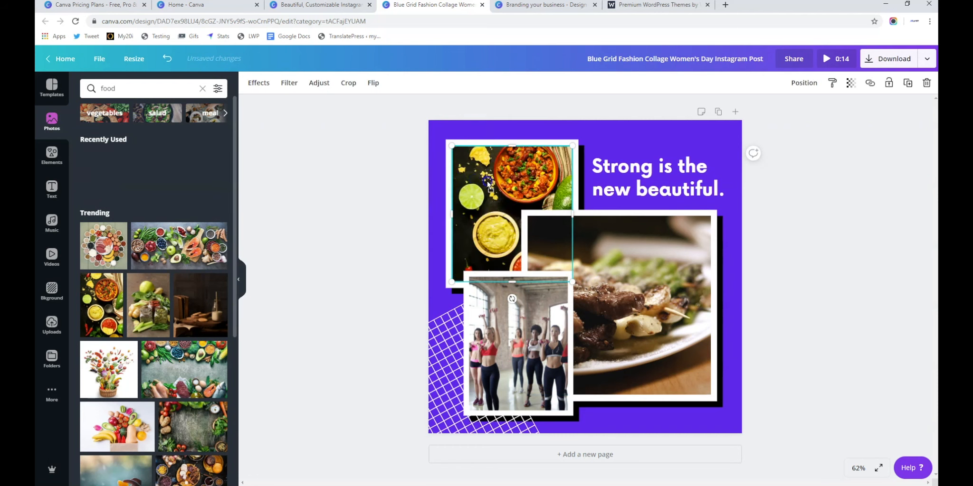
Replace the lower group workout photo with the overhead image of small ingredient bowls around a plate
click(502, 341)
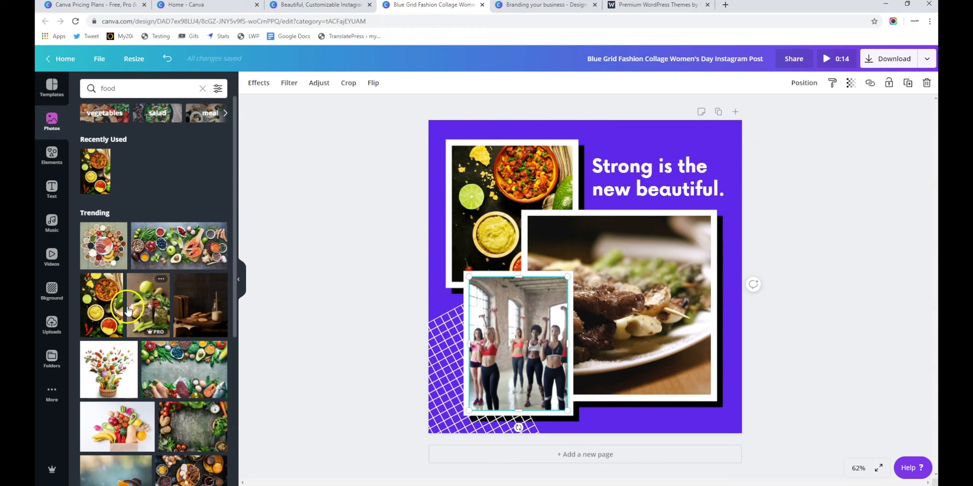
scroll(127, 307, down, 2)
drag(114, 200, 531, 354)
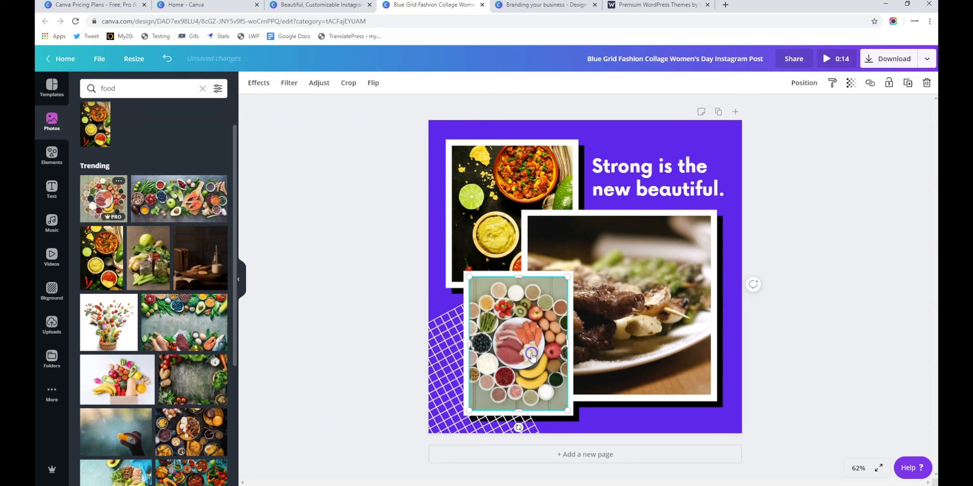
Replace "Strong" with "Food" in the post's heading and set the whole heading's font size to 42
click(666, 189)
click(667, 164)
click(655, 165)
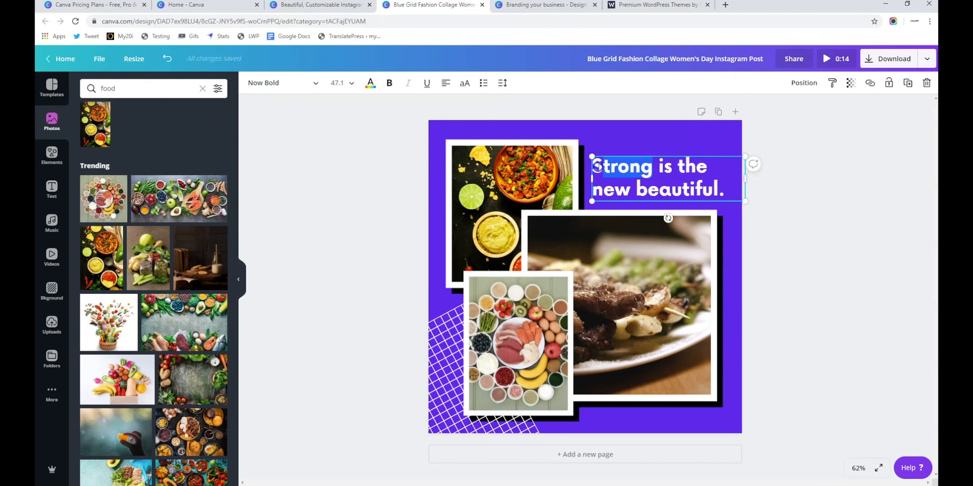
text(Food)
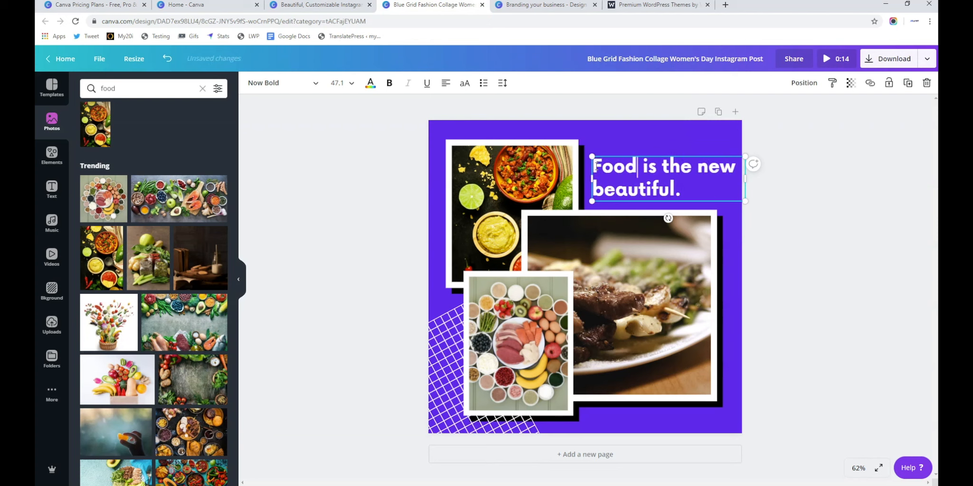
drag(694, 189, 613, 168)
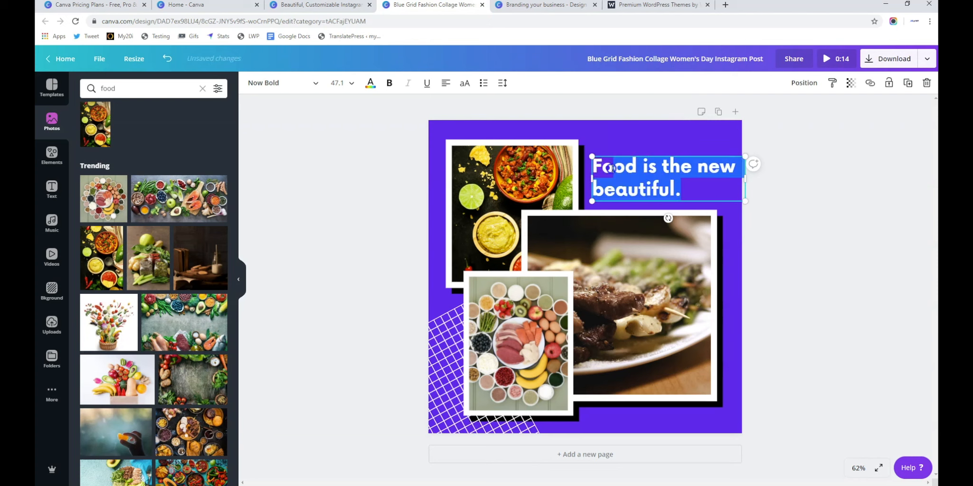
click(354, 83)
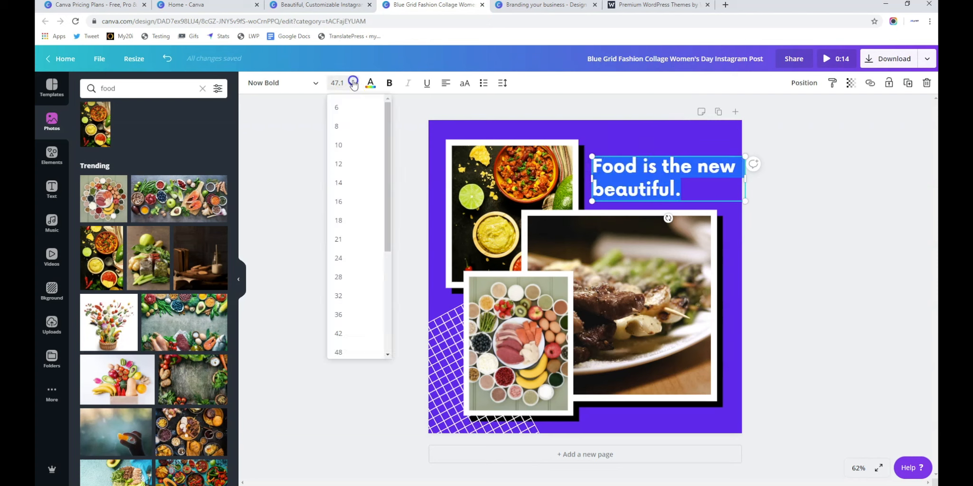
click(342, 332)
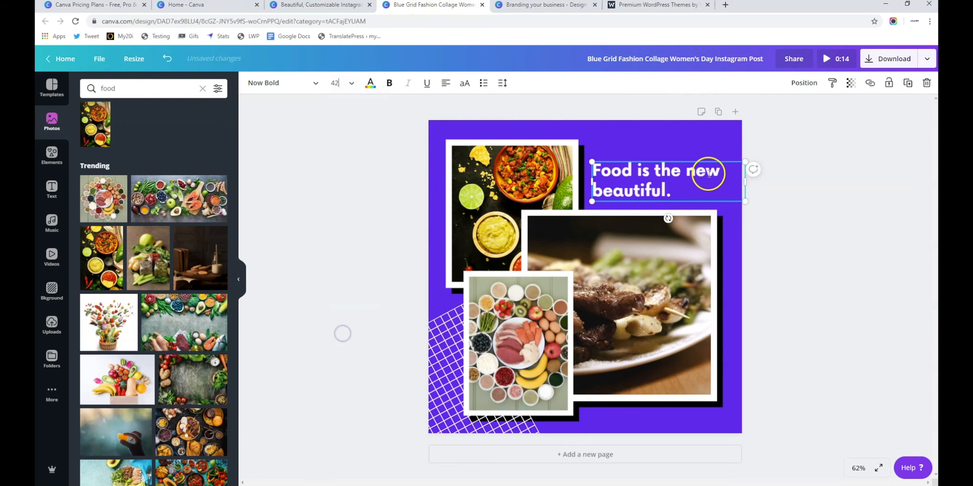
click(787, 155)
Try green, lime, yellow and light orange on the post's background and settle on the darker orange default colour
click(662, 140)
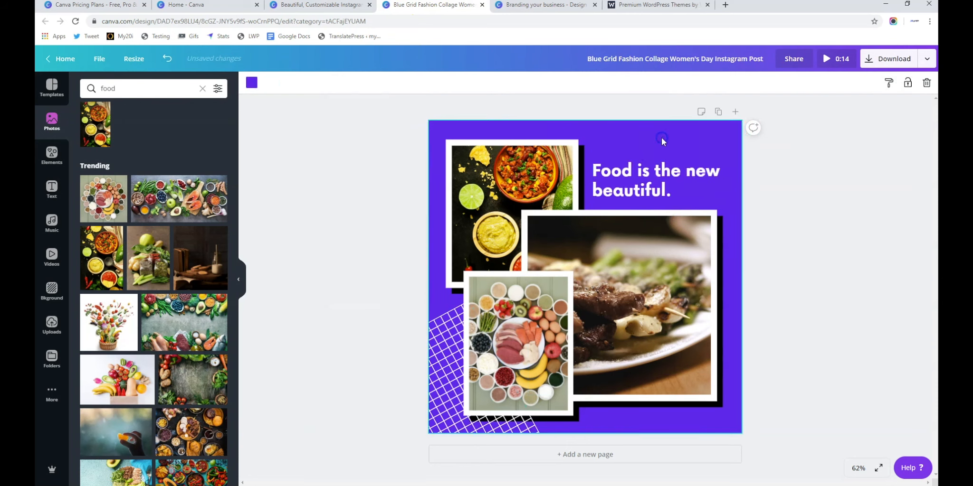
click(251, 83)
click(122, 369)
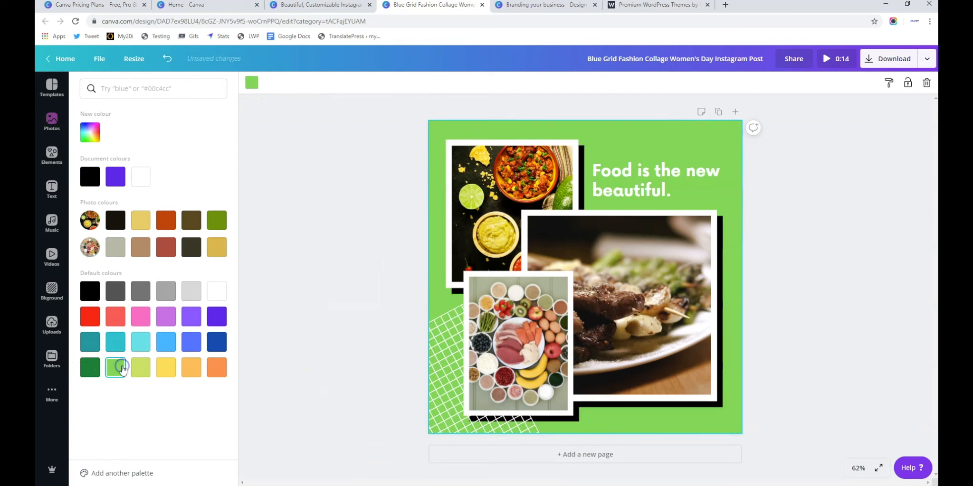
click(139, 370)
click(162, 371)
click(191, 368)
click(218, 370)
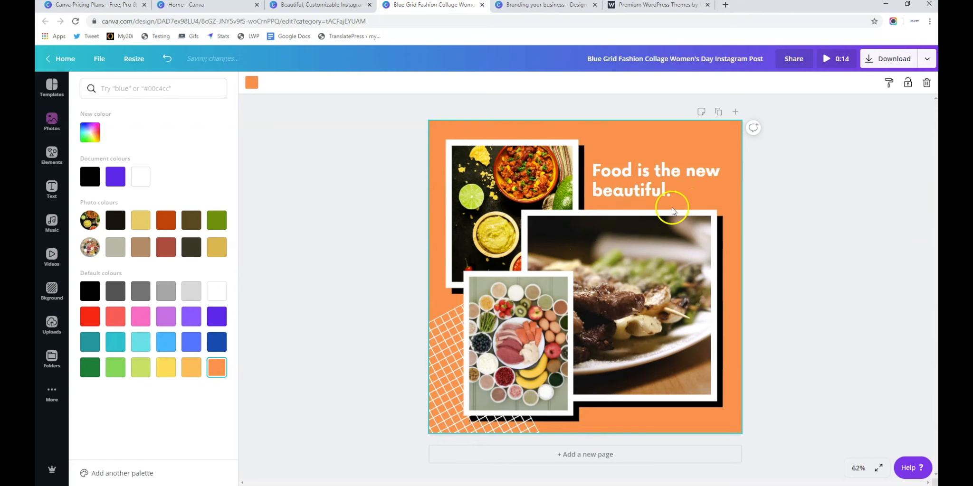
Play the 14-second preview of the finished food post
click(825, 60)
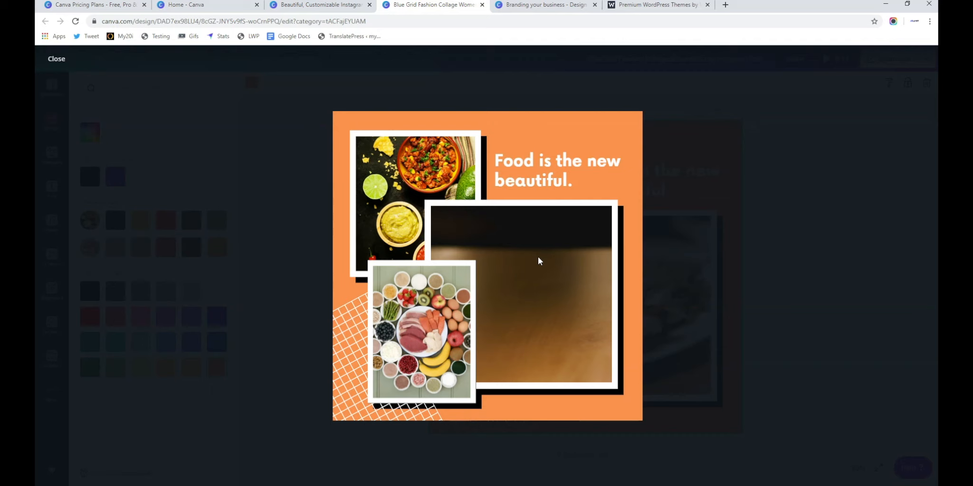
drag(513, 408, 544, 408)
click(538, 200)
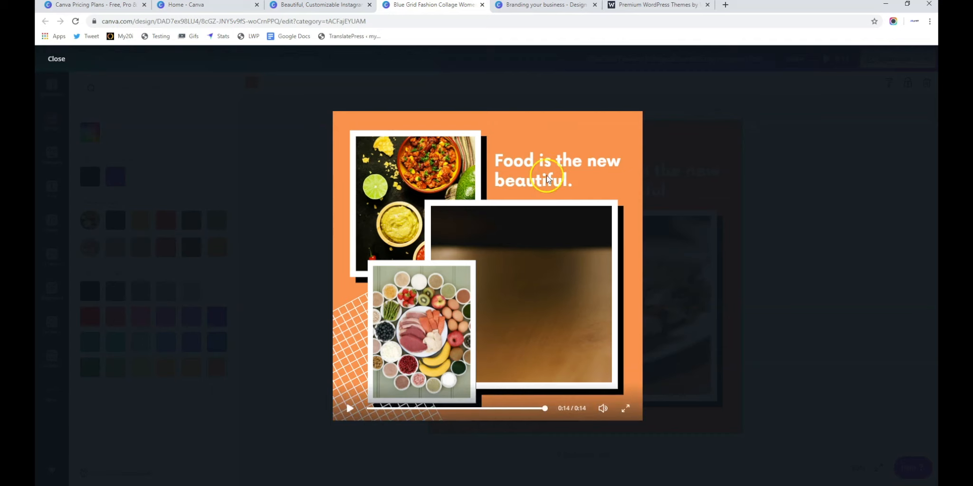
Close the original template's details in its browser tab and exit the food post's playback preview
click(327, 6)
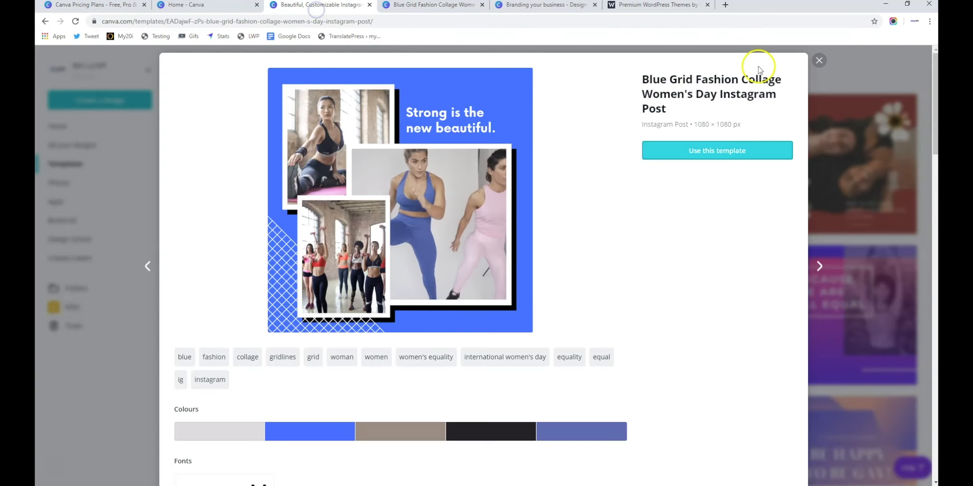
click(818, 62)
click(204, 5)
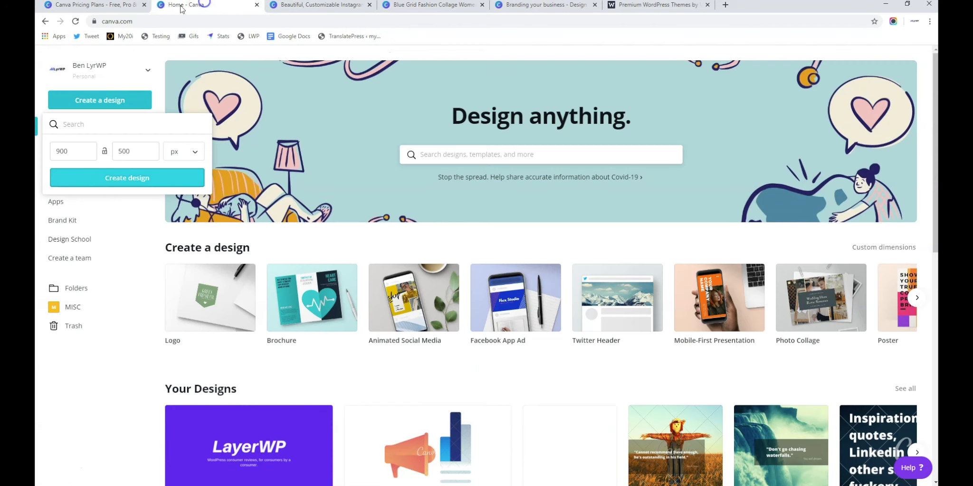
click(335, 5)
click(399, 6)
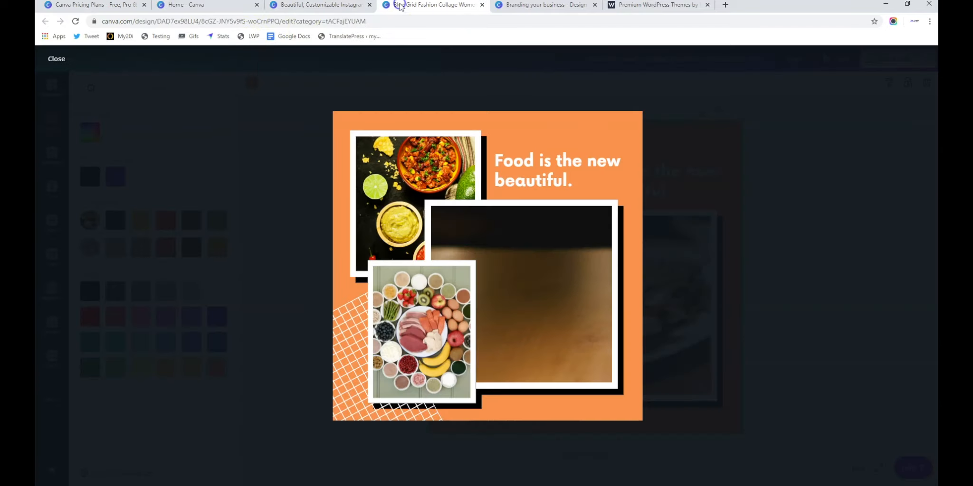
click(63, 61)
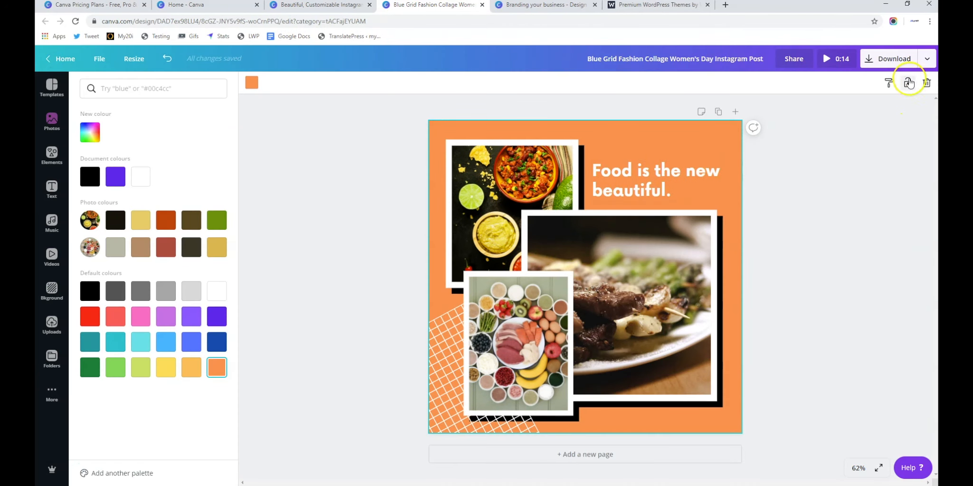
Open the animation publishing options for the post and preview the Pan, Block, Rise, Breathe and Slide styles
click(926, 60)
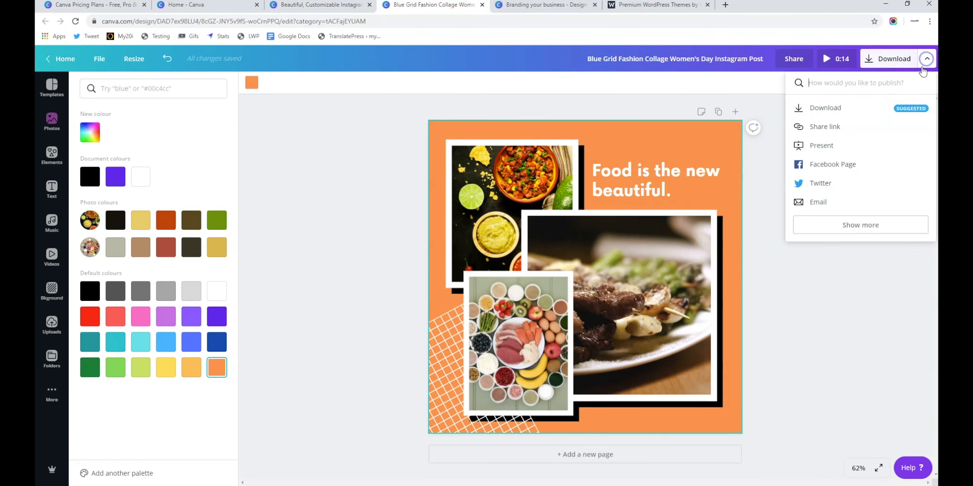
click(850, 223)
click(845, 239)
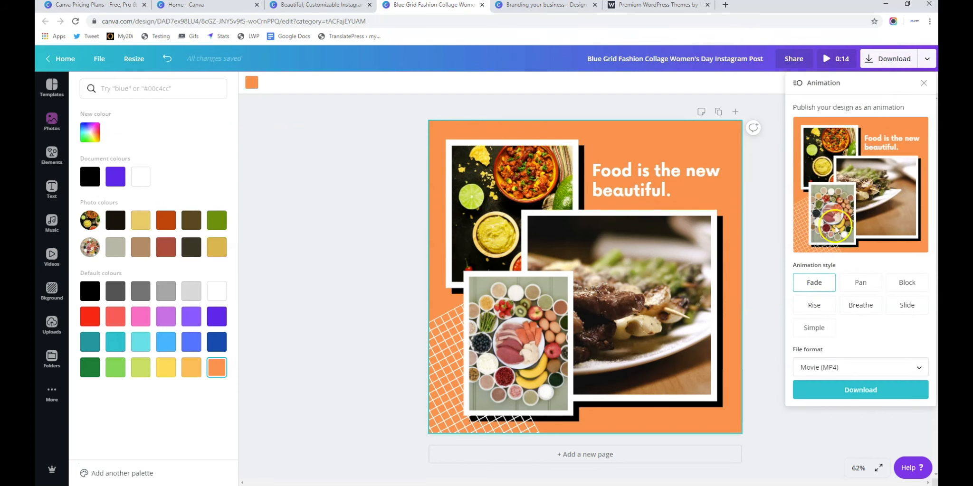
click(858, 284)
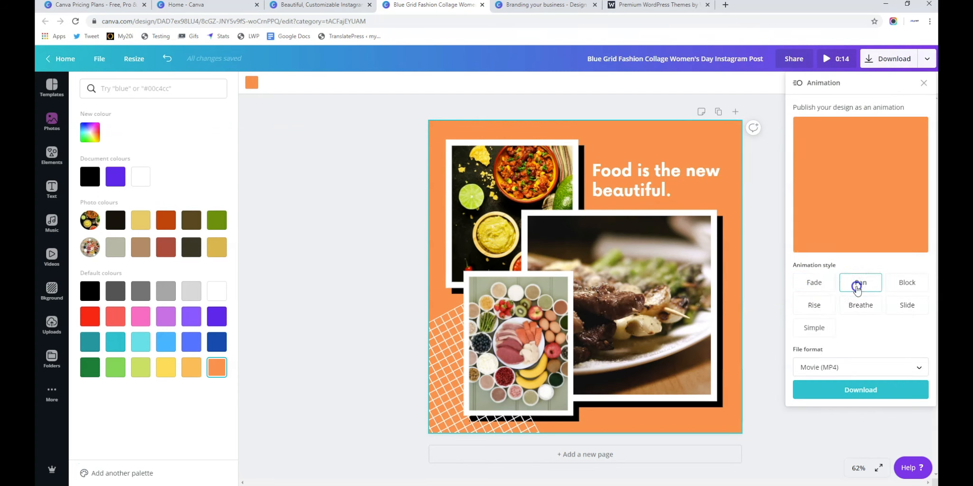
click(896, 287)
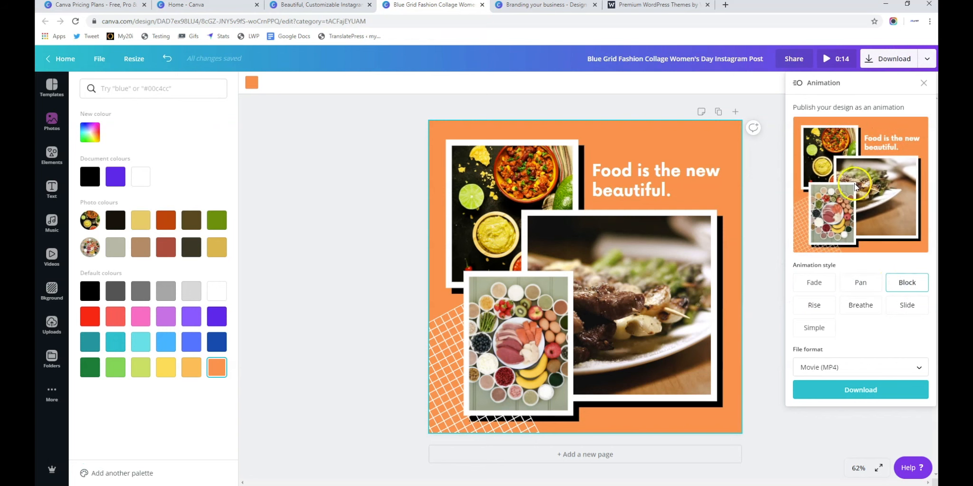
click(826, 306)
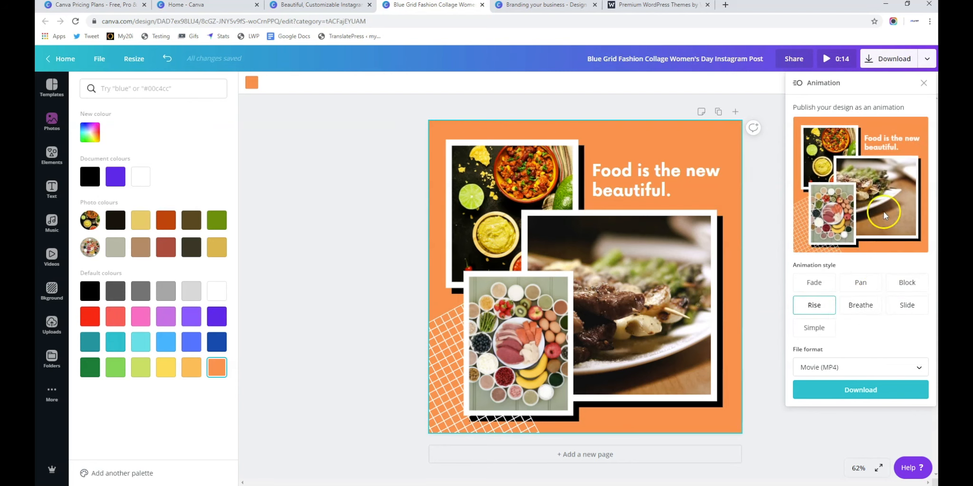
click(864, 312)
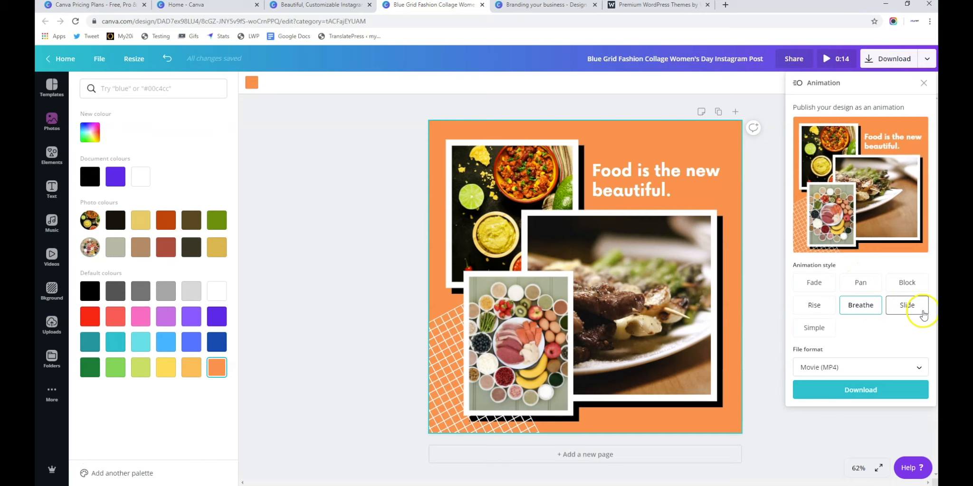
click(906, 306)
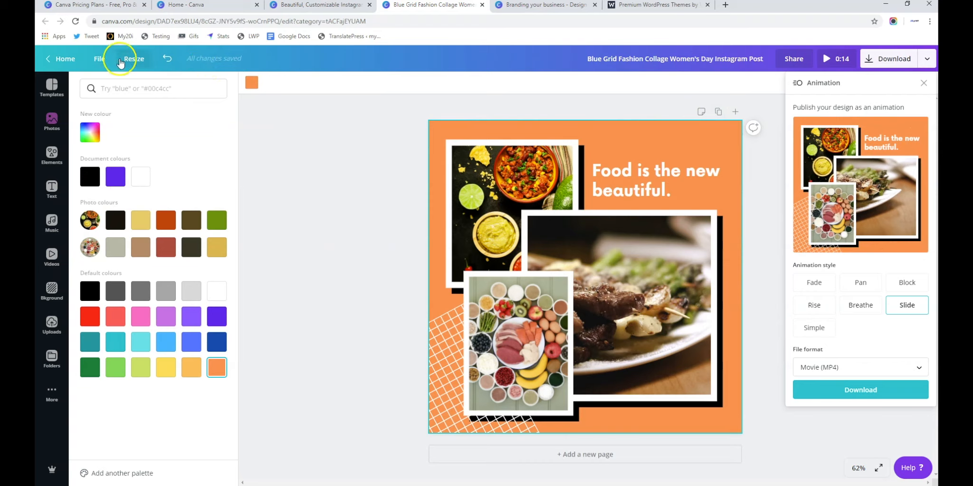
Leave the design and browse the template gallery from Facebook Posts down to YouTube Thumbnails, returning to the Instagram posts template results
click(61, 58)
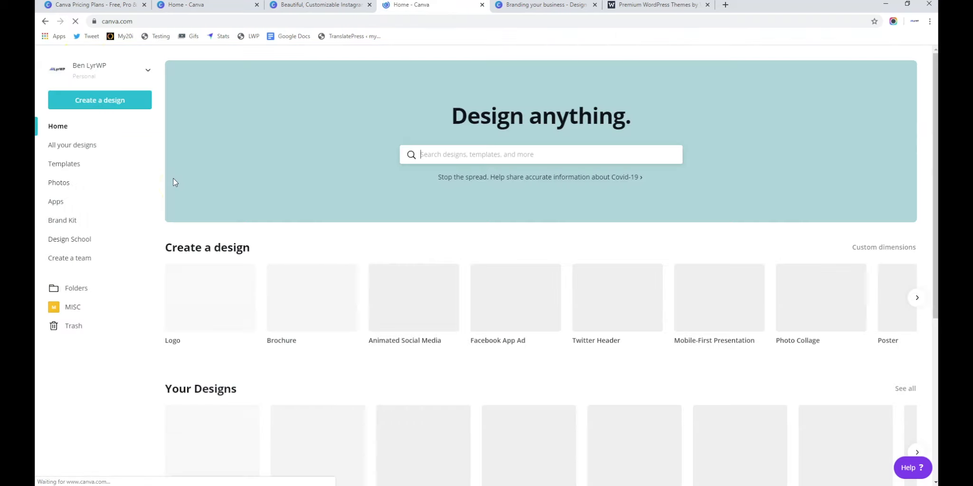
click(79, 165)
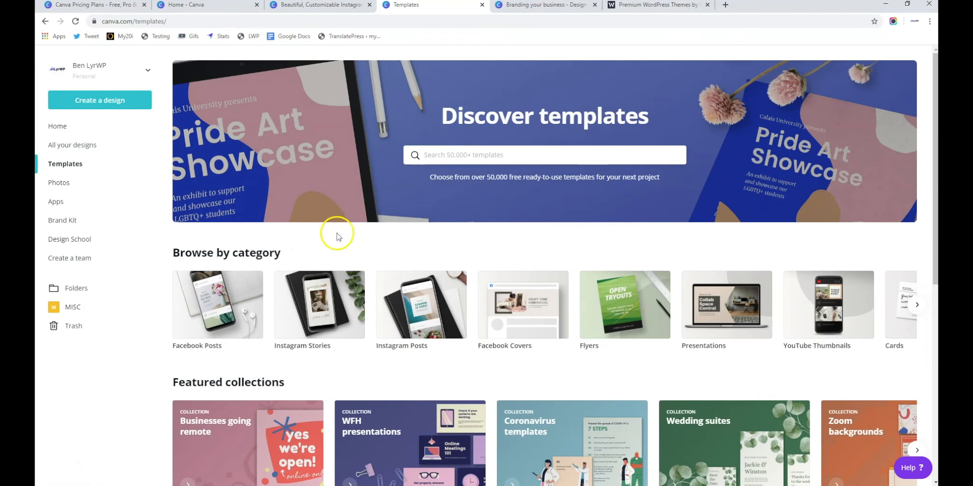
scroll(494, 272, down, 3)
scroll(494, 272, down, 4)
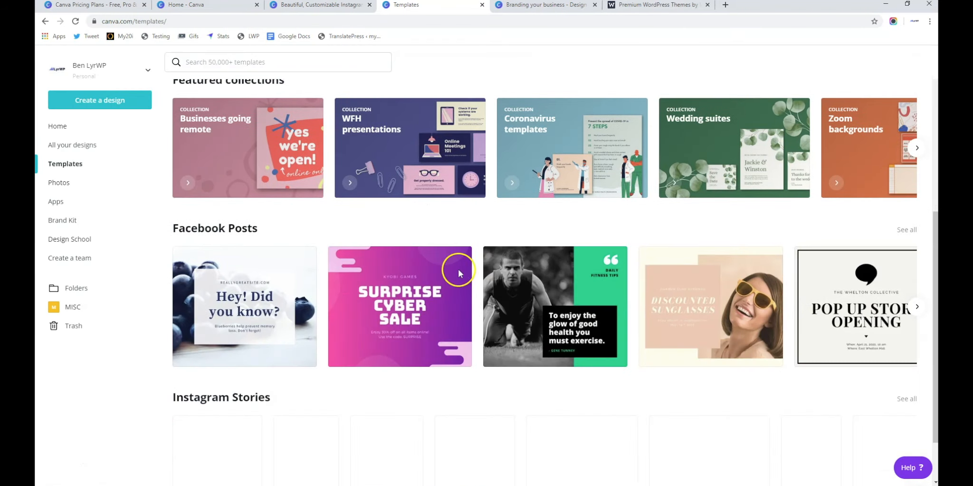
scroll(300, 263, down, 2)
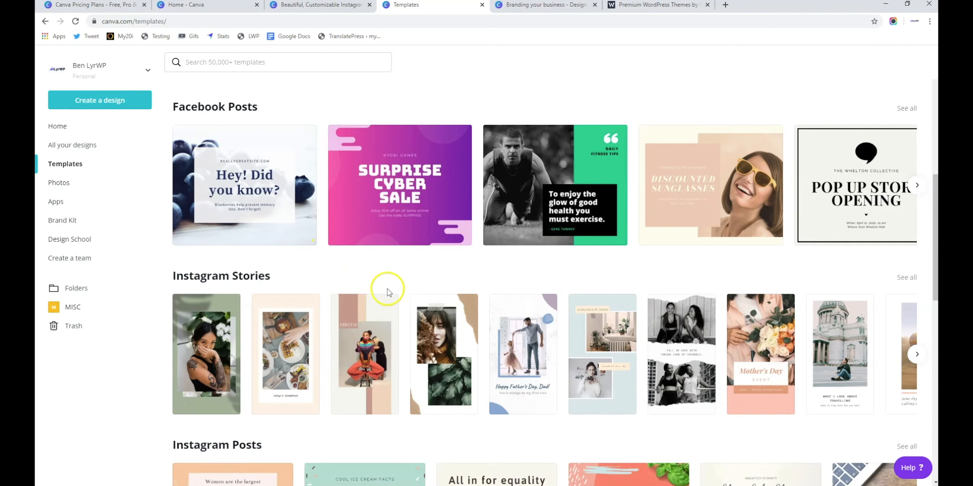
scroll(319, 285, down, 3)
scroll(318, 287, down, 7)
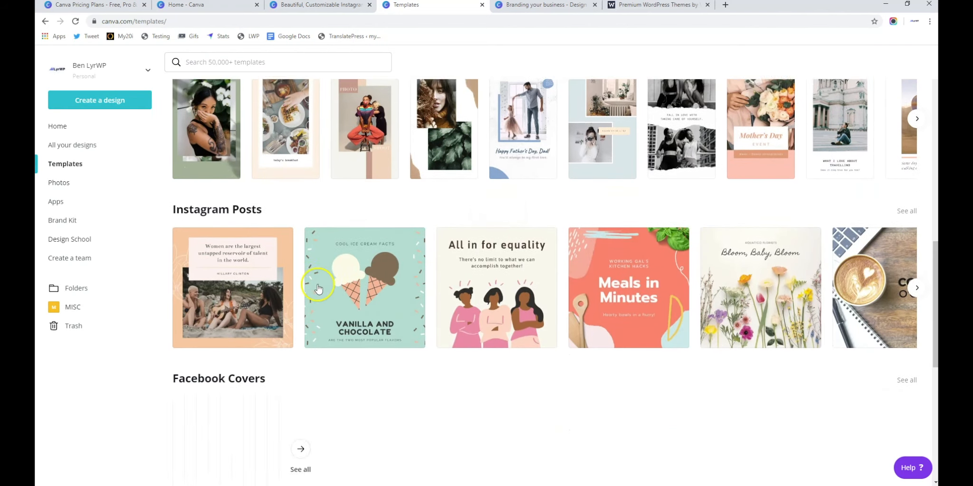
scroll(318, 288, down, 5)
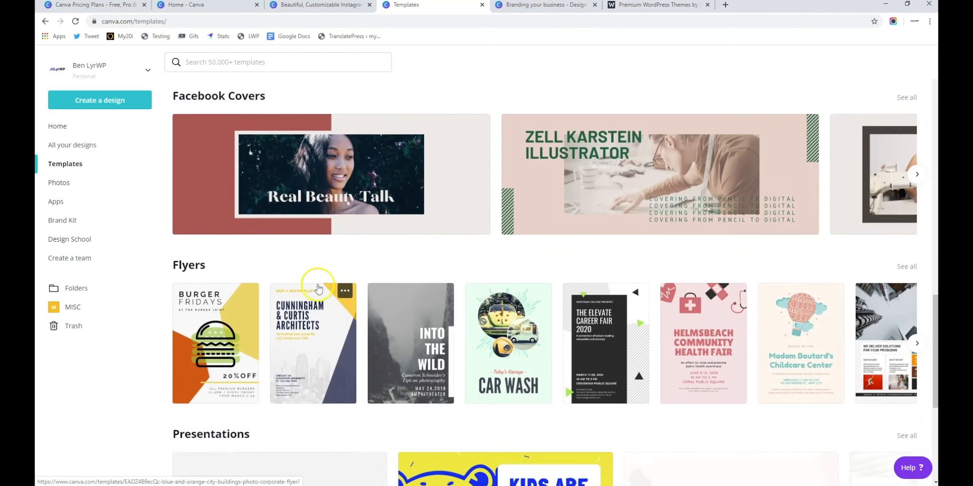
scroll(265, 291, down, 1)
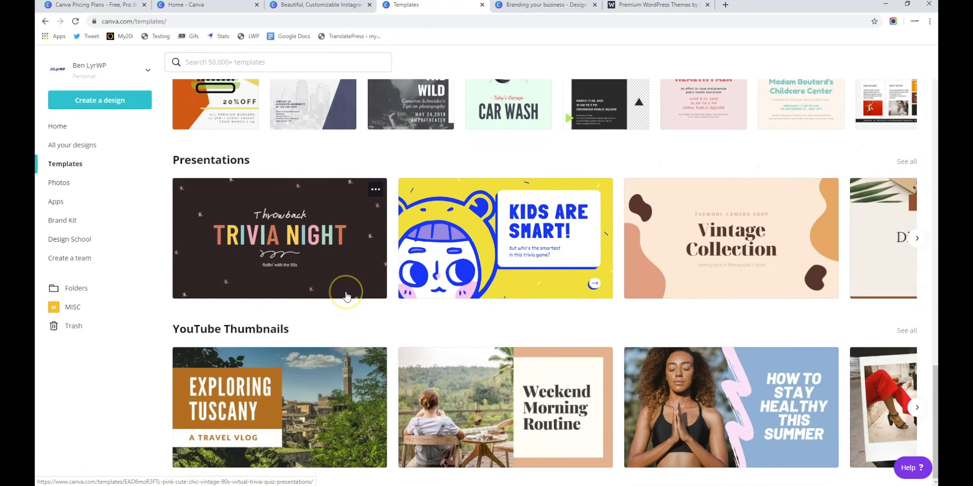
scroll(345, 293, up, 5)
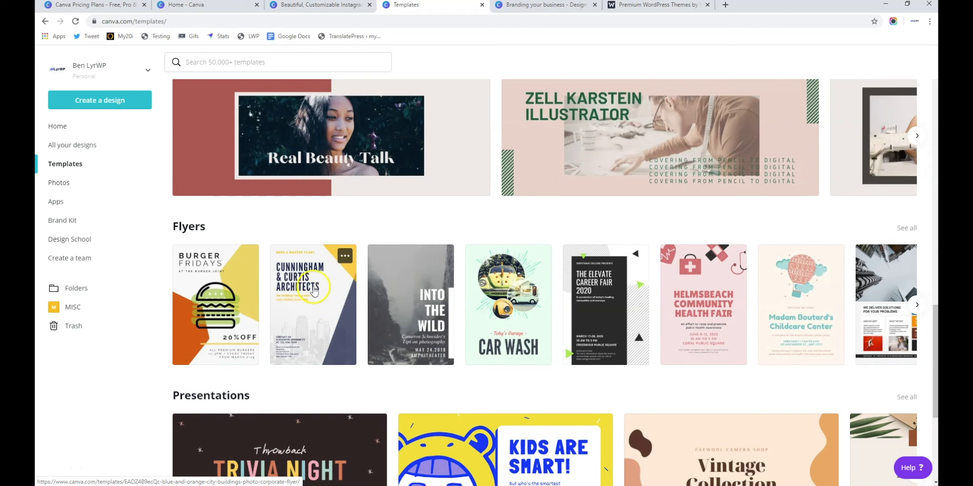
click(321, 5)
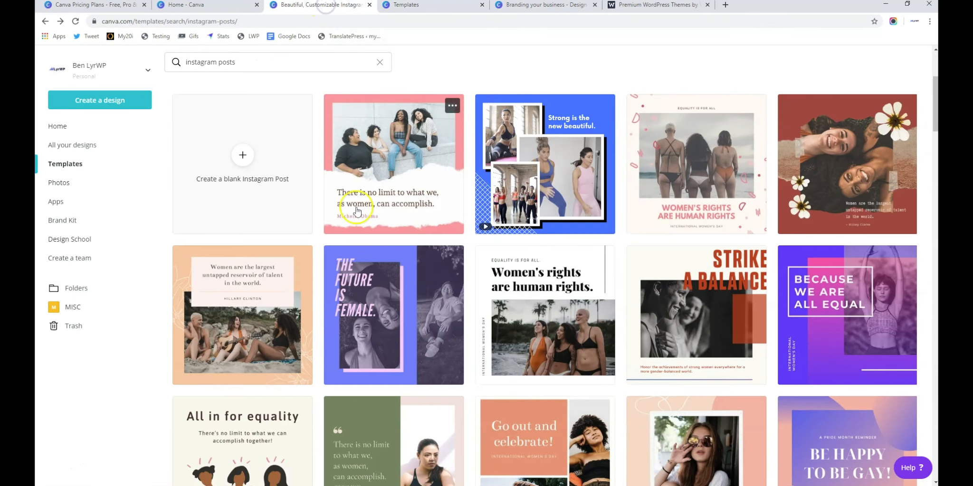